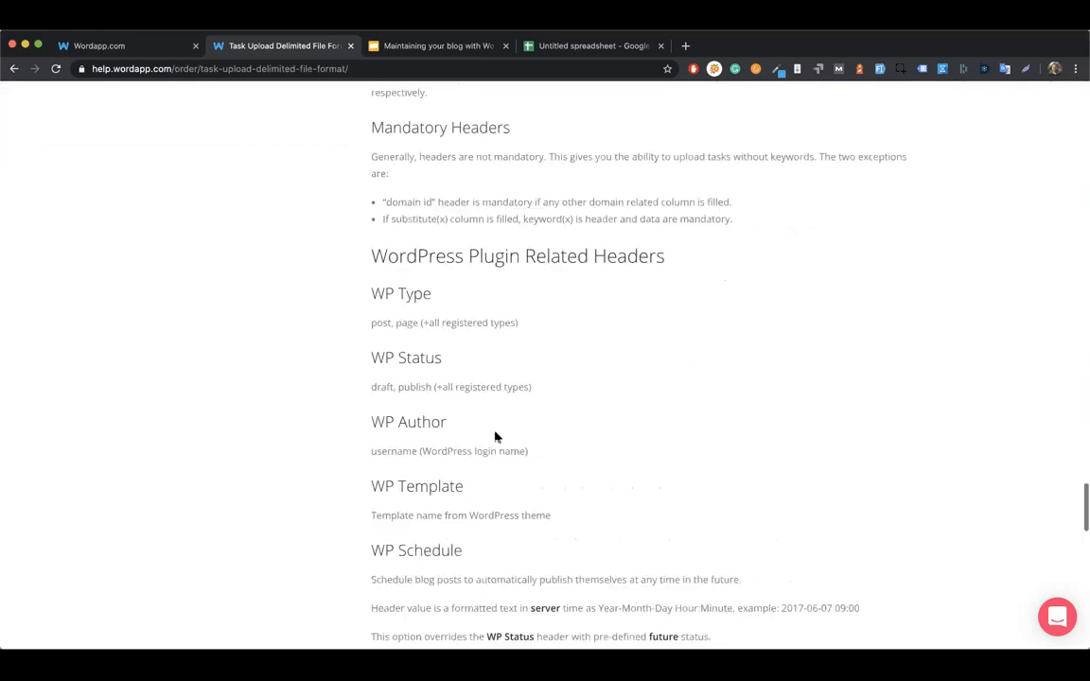
Read the WordPress plugin header descriptions for WP Type, WP Status and WP Schedule in the help article.
left_click(386, 384)
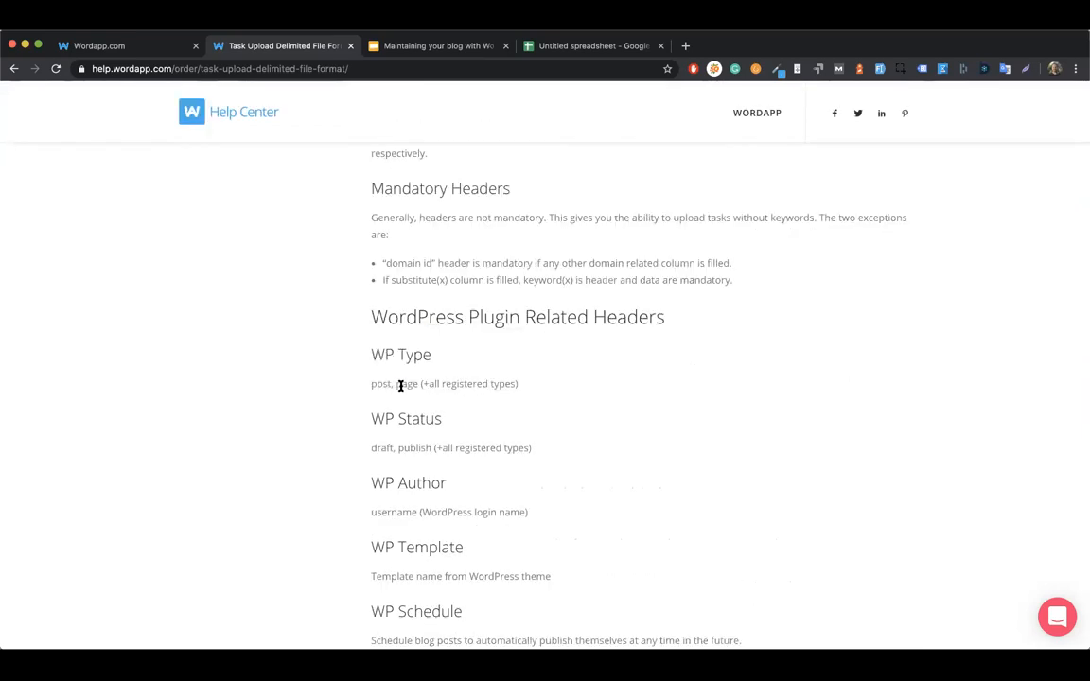
left_click_drag(420, 384, 520, 389)
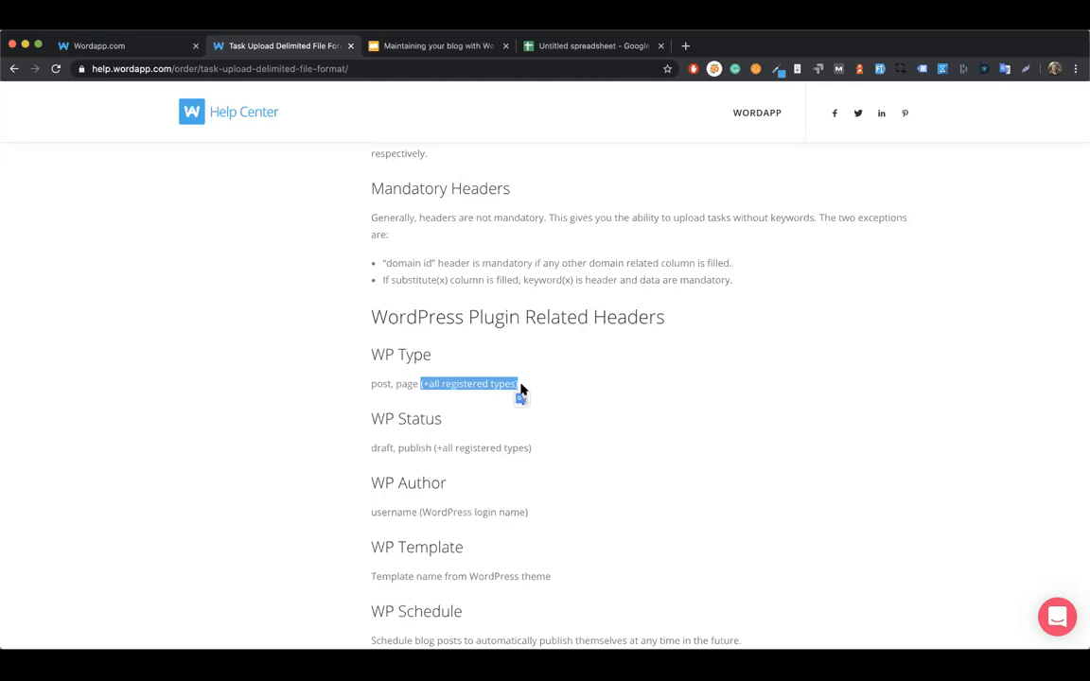
left_click_drag(371, 448, 409, 447)
left_click(418, 447)
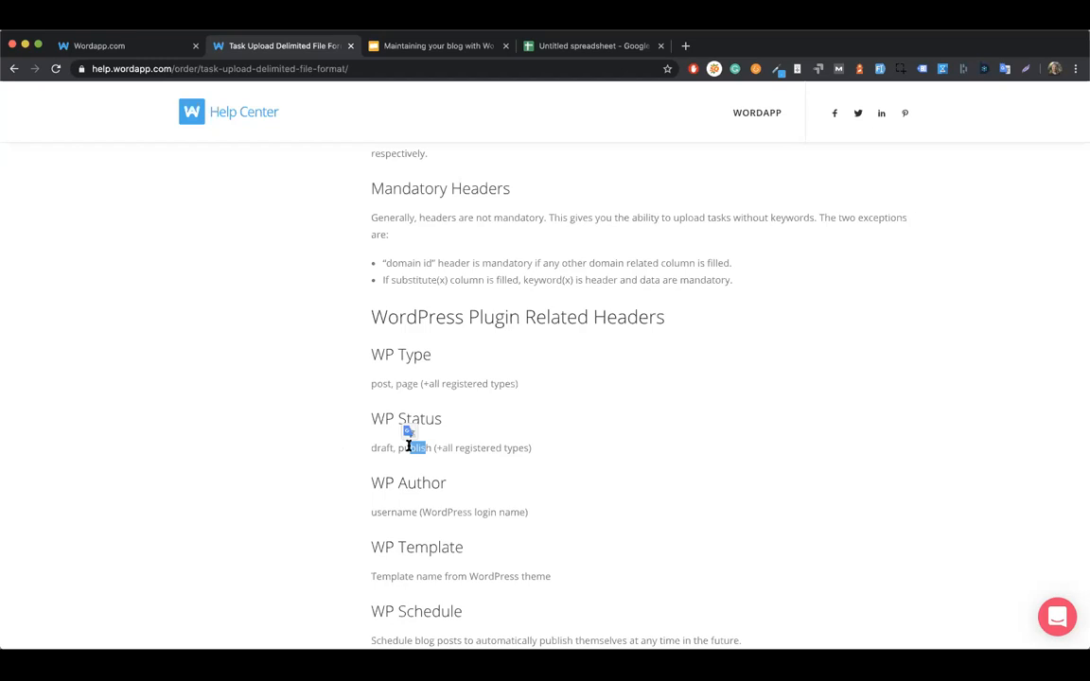
scroll(408, 447, "down", 5)
left_click(418, 406)
left_click_drag(386, 407, 465, 406)
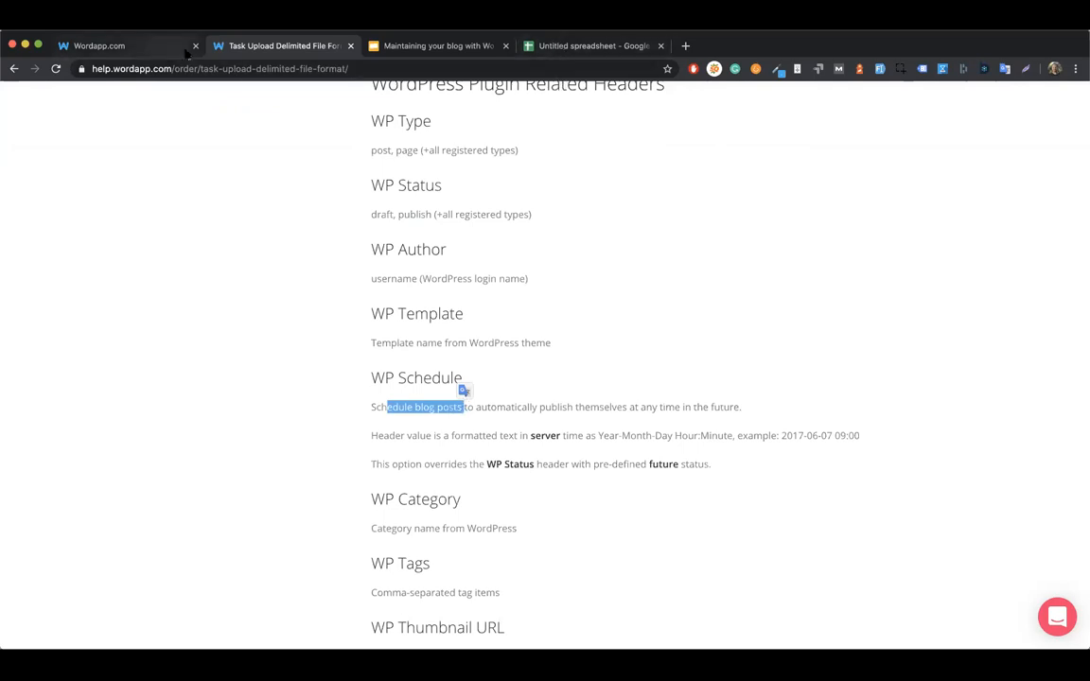
Switch to the Google Sheets spreadsheet and copy the template ID in cell A2.
left_click(554, 45)
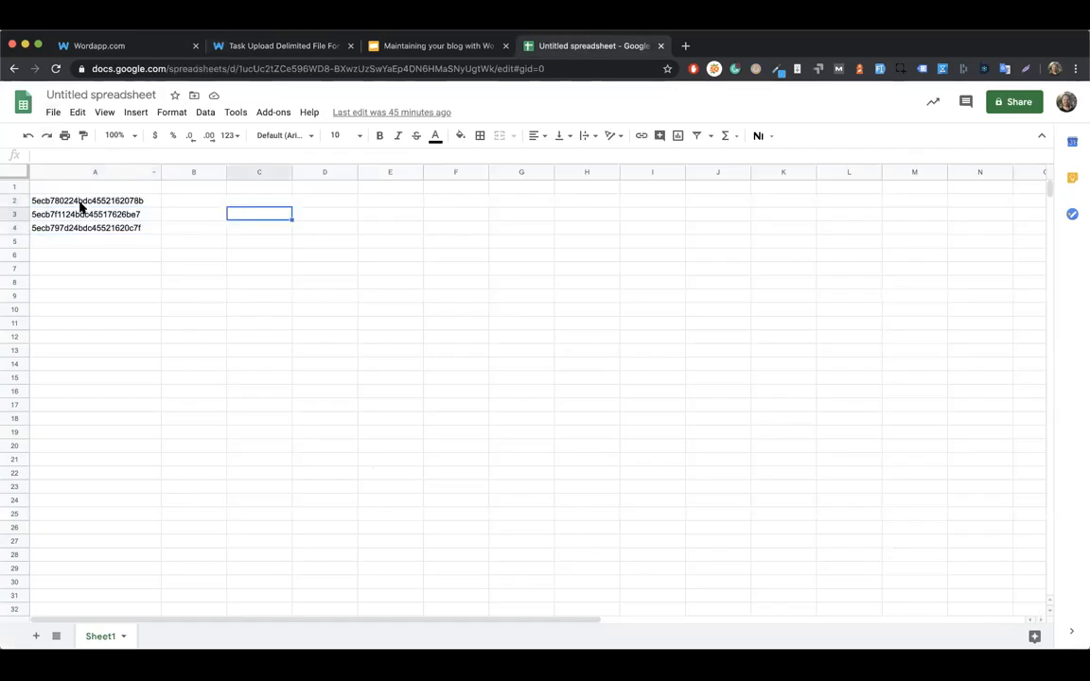
left_click_drag(81, 202, 80, 231)
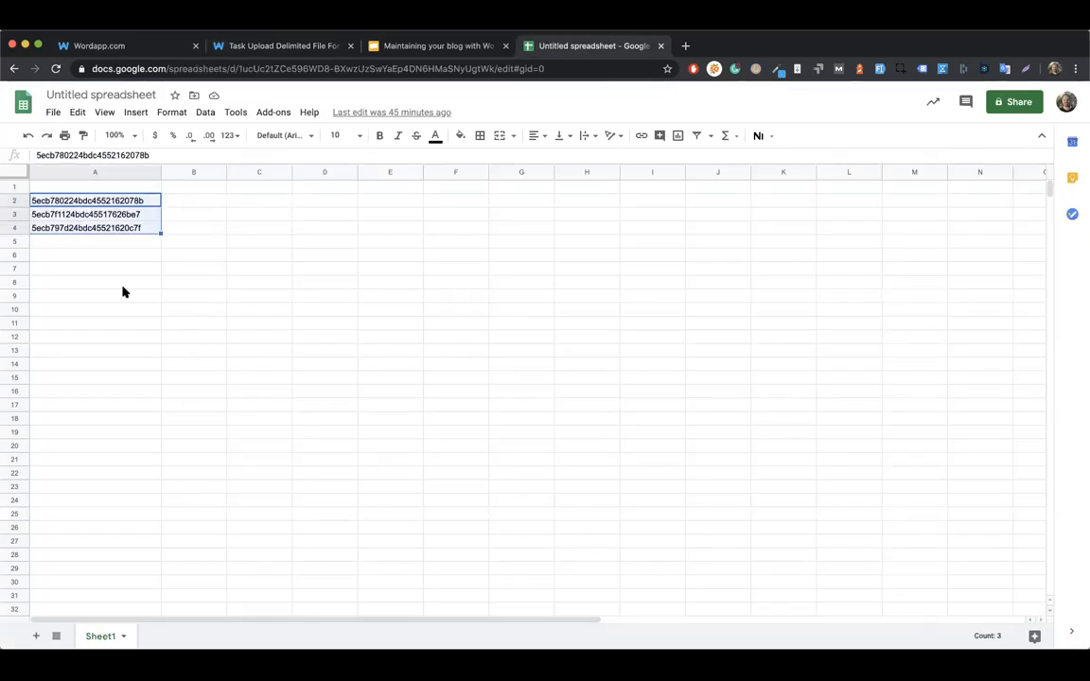
left_click(112, 200)
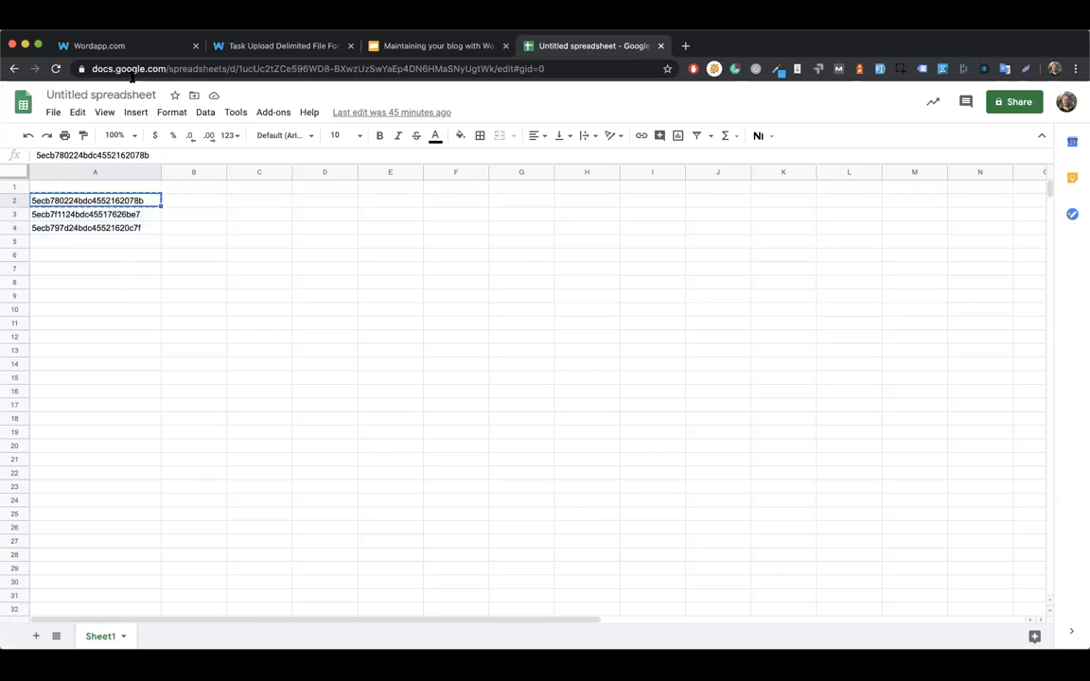
Switch to Wordapp, find the account template with the copied ID in the template library and open it for editing.
left_click(99, 44)
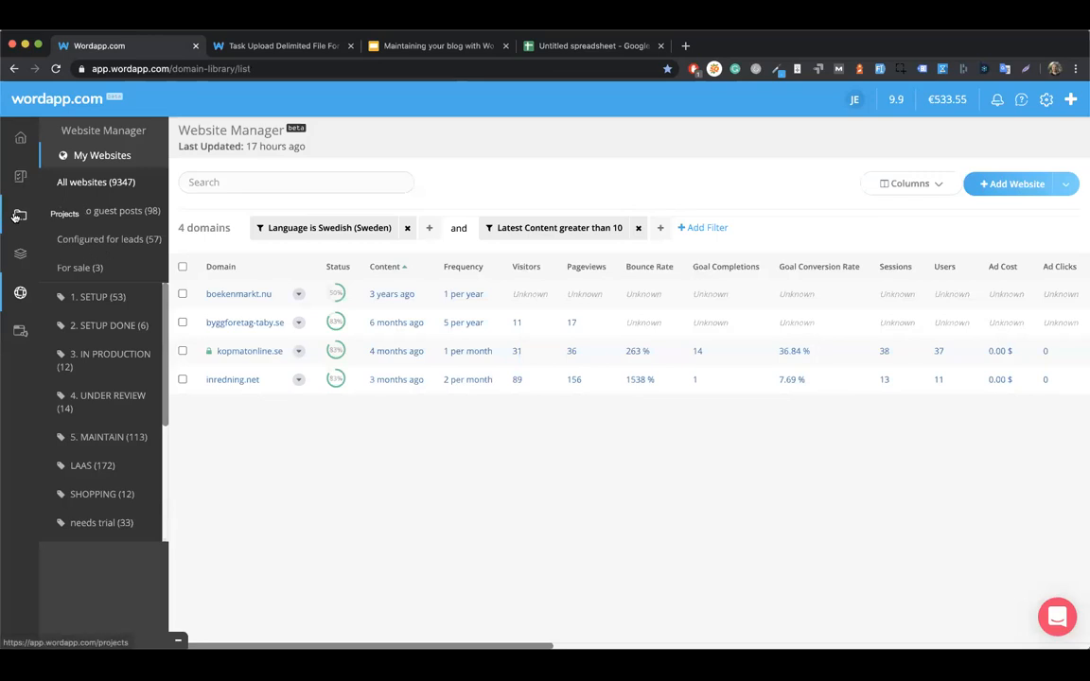
left_click(20, 253)
left_click(192, 210)
key("super+v")
left_click(167, 241)
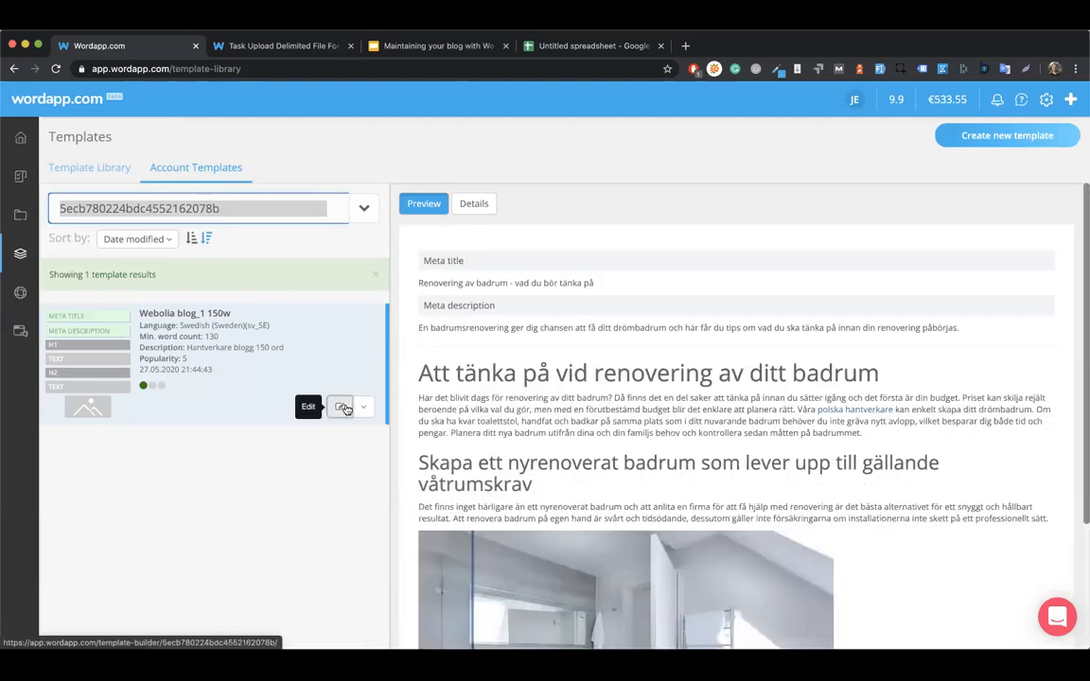
left_click(344, 408)
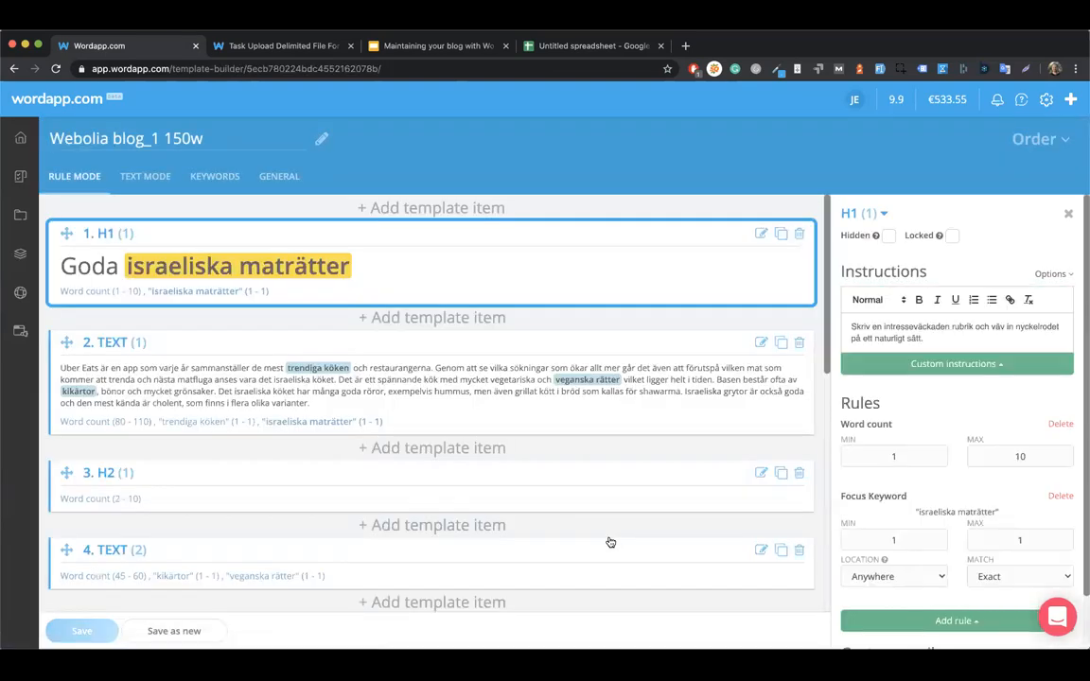
Move the Image File item to the first position of the template, above the H1, and review the new item order.
scroll(610, 541, "down", 2)
scroll(610, 540, "down", 5)
scroll(530, 473, "up", 1)
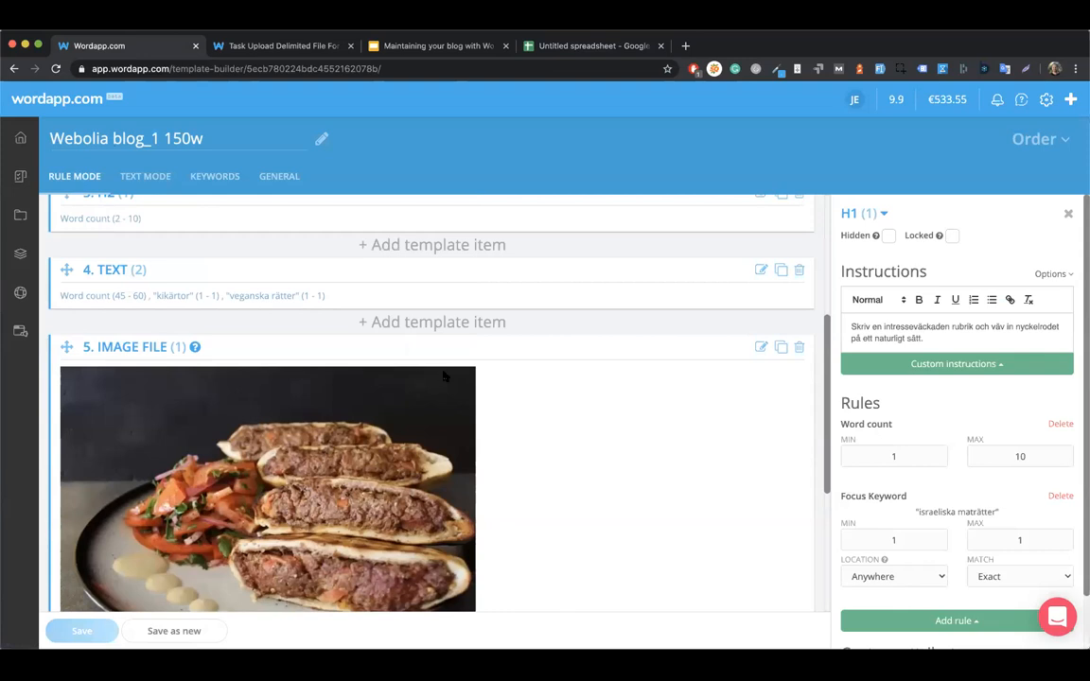
scroll(482, 515, "down", 2)
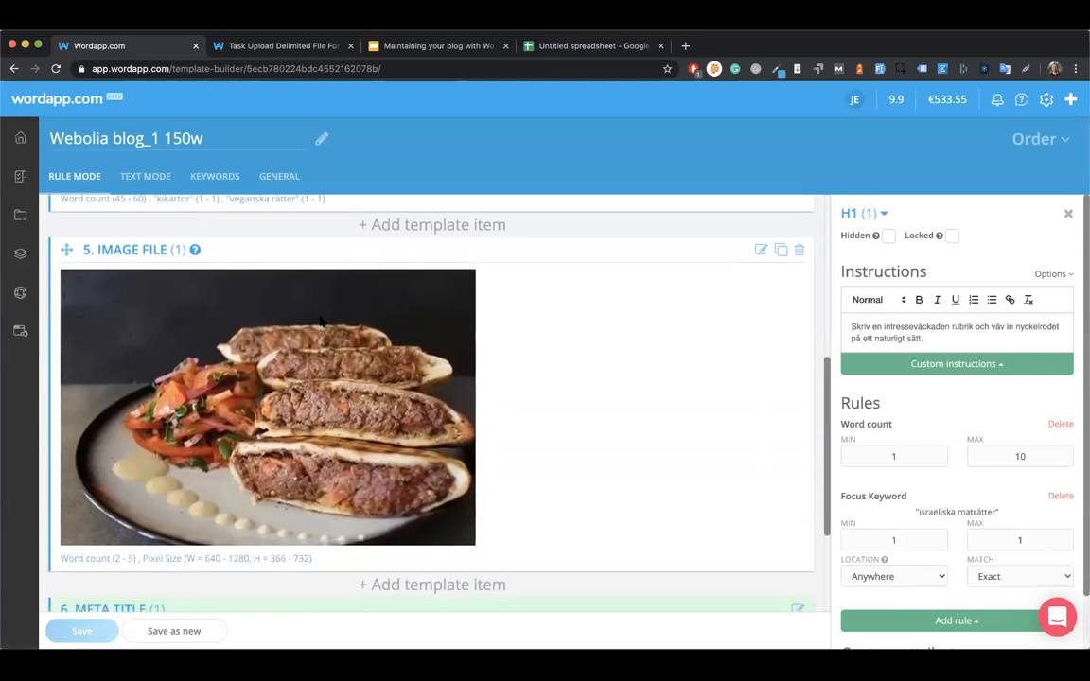
scroll(319, 321, "up", 8)
scroll(360, 443, "down", 5)
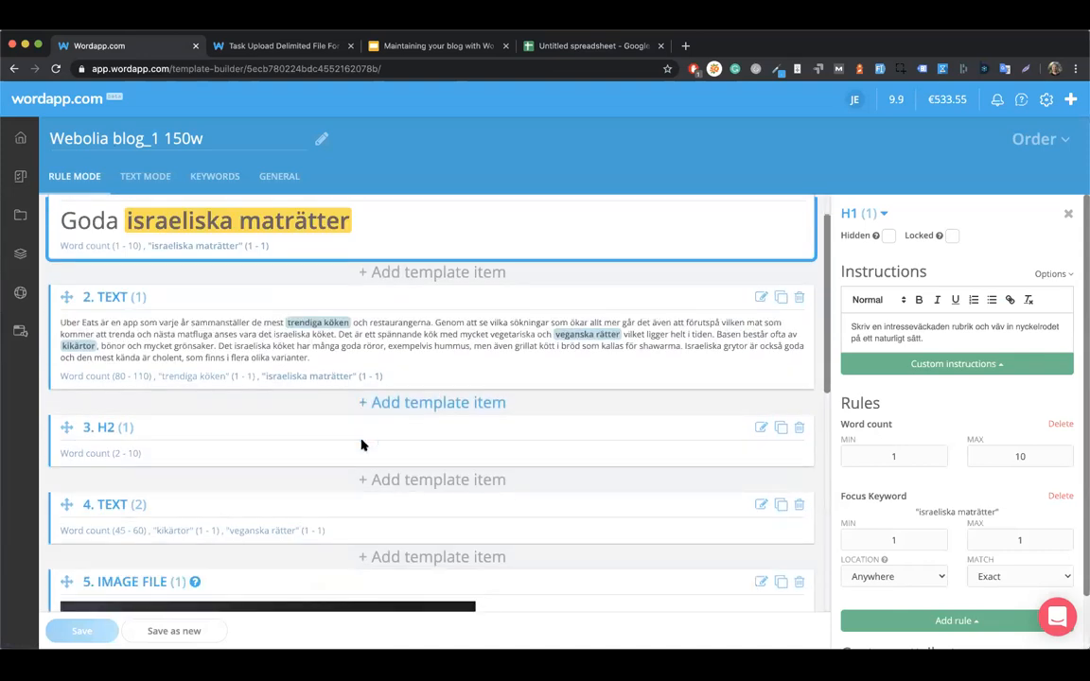
triple_click(583, 371)
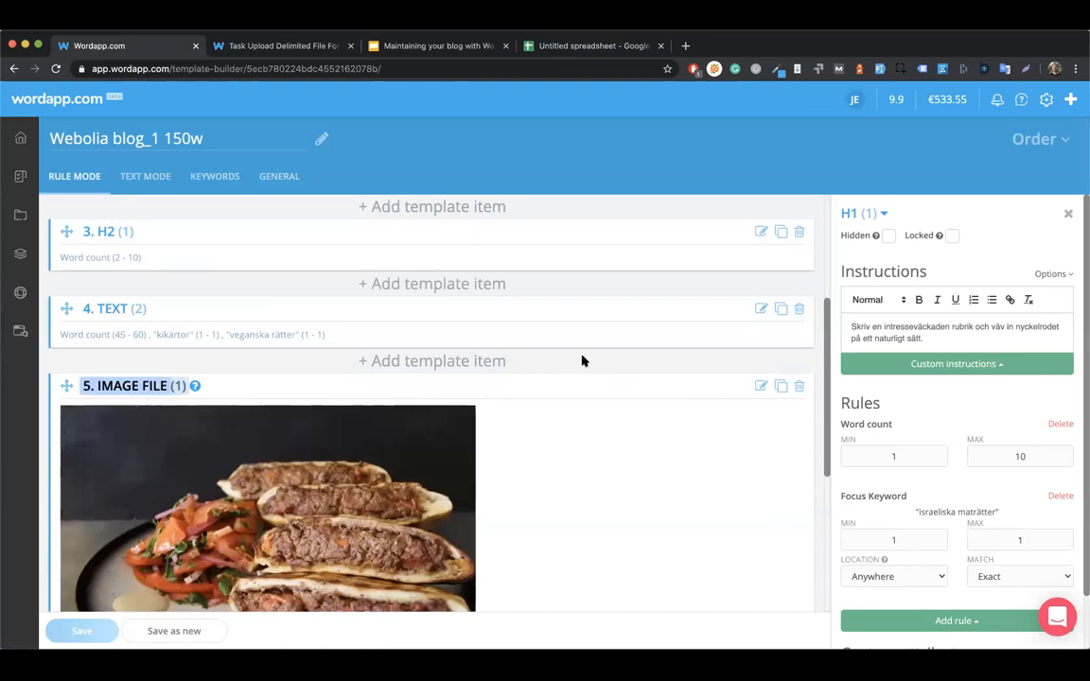
left_click_drag(66, 386, 68, 238)
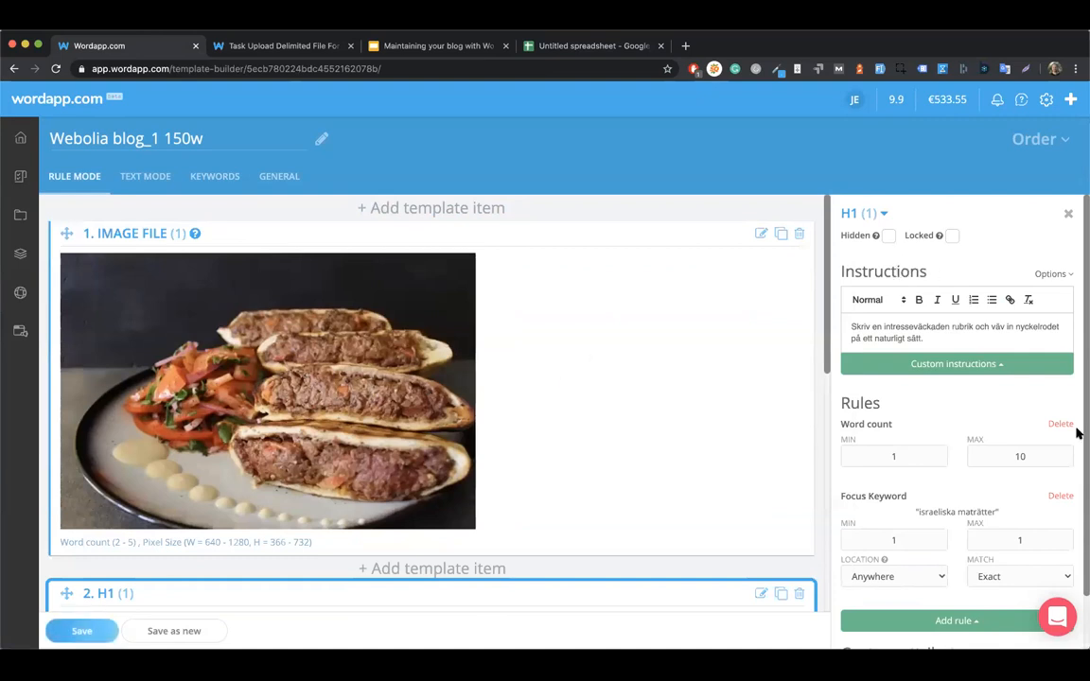
scroll(708, 449, "down", 1)
scroll(708, 449, "up", 1)
scroll(705, 450, "down", 10)
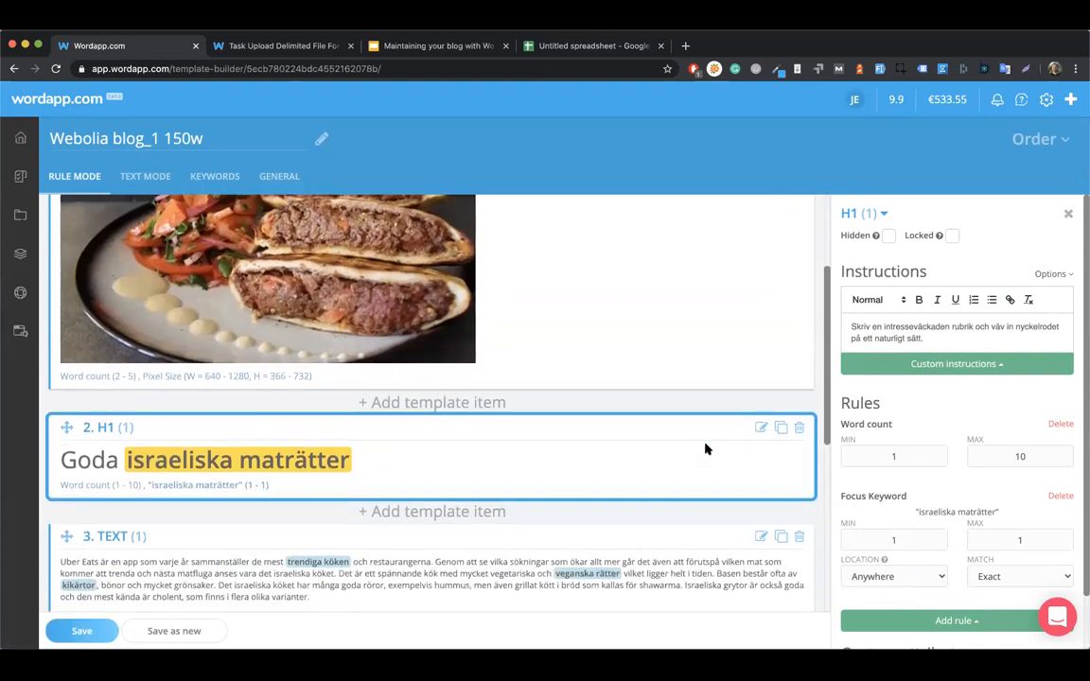
scroll(433, 297, "up", 10)
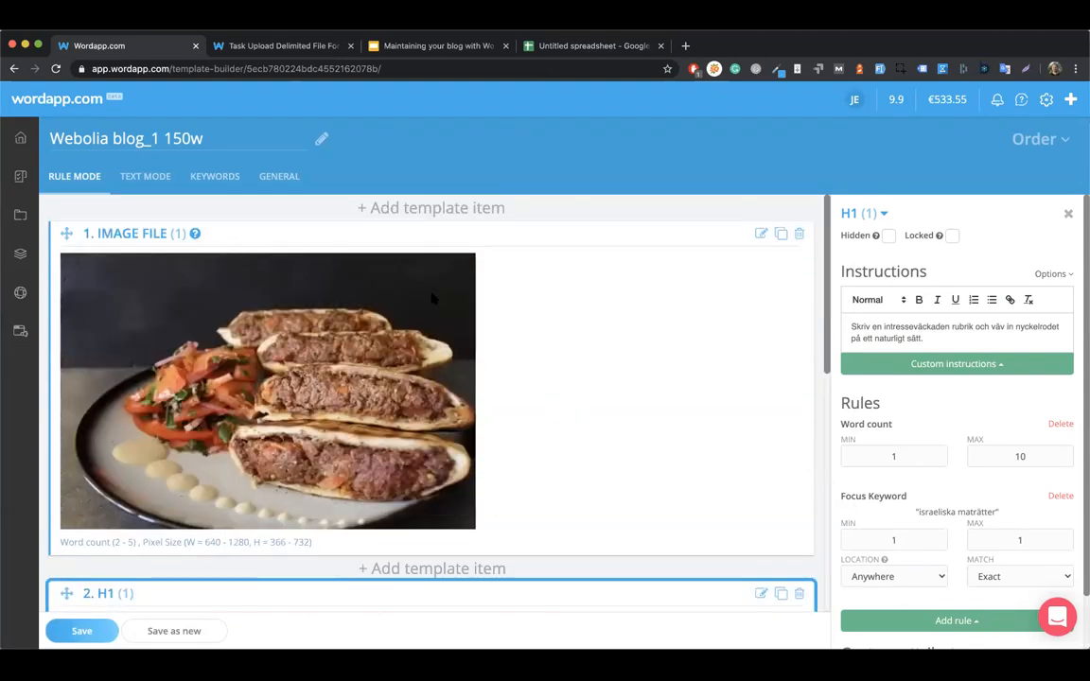
Append "-v2" to the template name and save it as the new template "Webolia blog_1 150w-v2".
left_click(232, 138)
type("-v2")
left_click(175, 631)
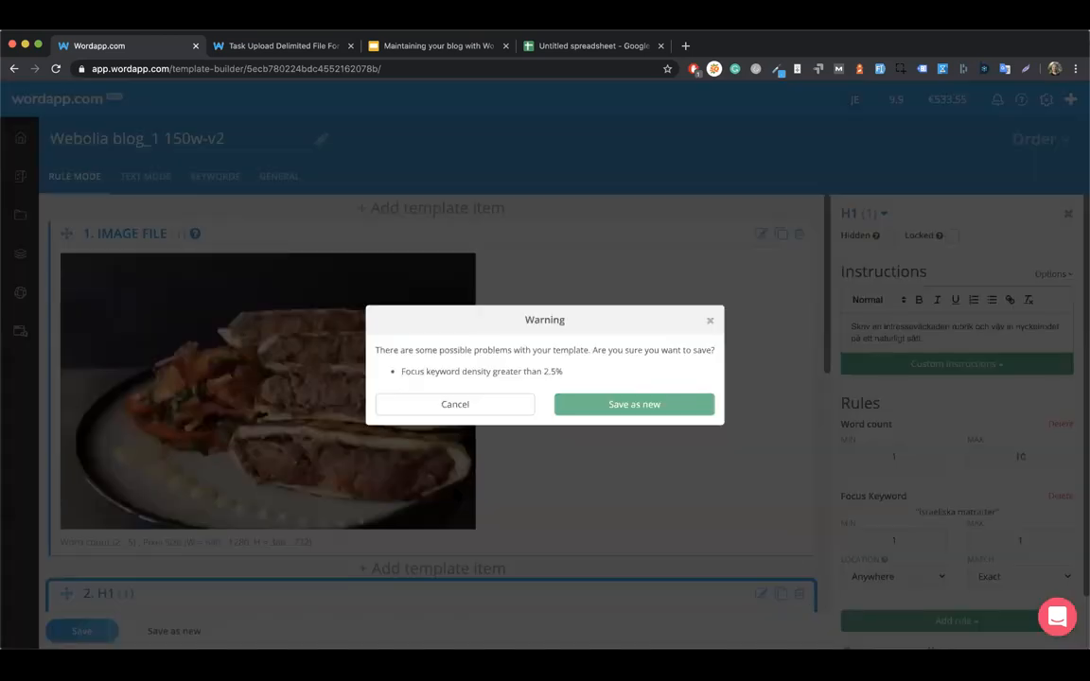
left_click(607, 405)
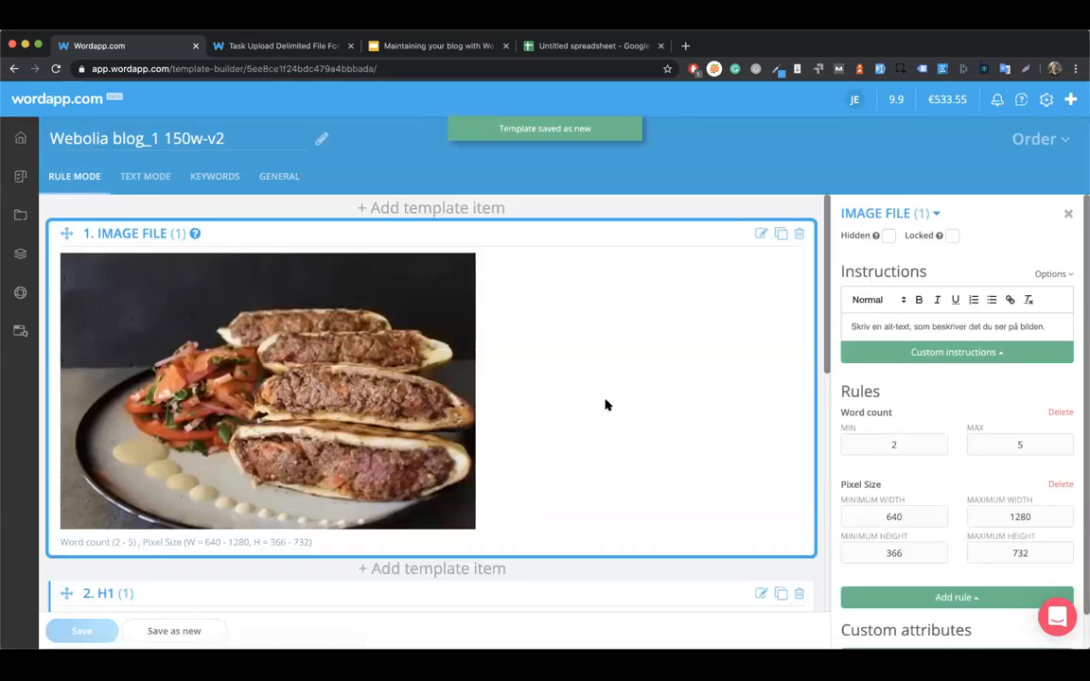
Export a TSV order from the template with a new project named "Webinar", and close the blank download tab.
left_click(1033, 146)
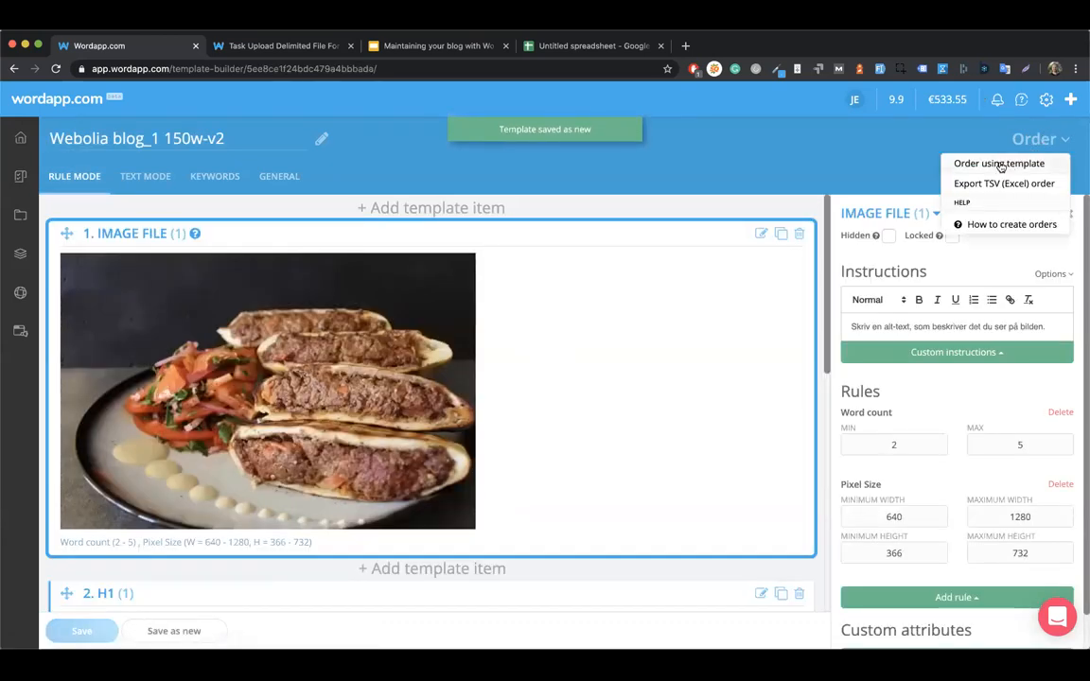
left_click_drag(929, 169, 918, 190)
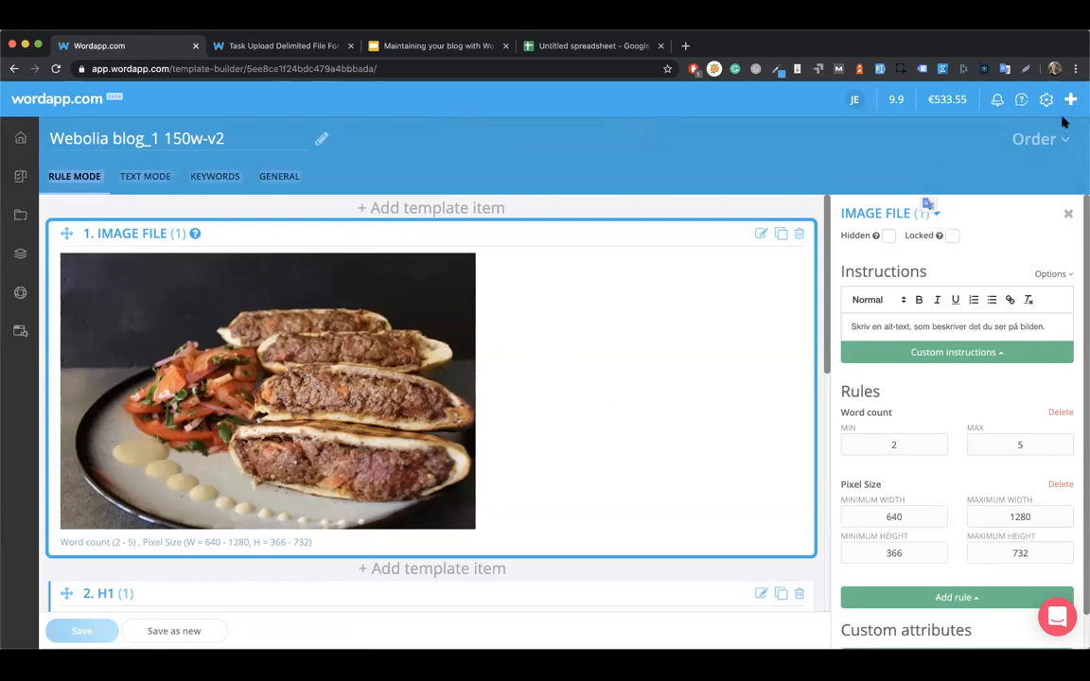
left_click(1039, 139)
left_click(991, 185)
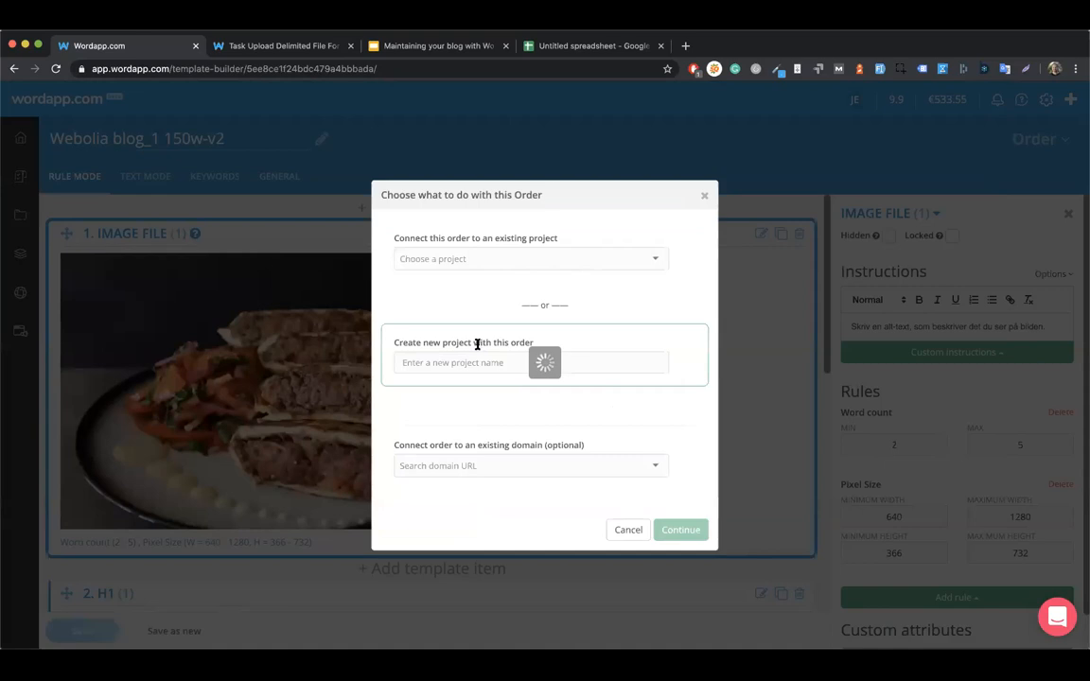
left_click(449, 363)
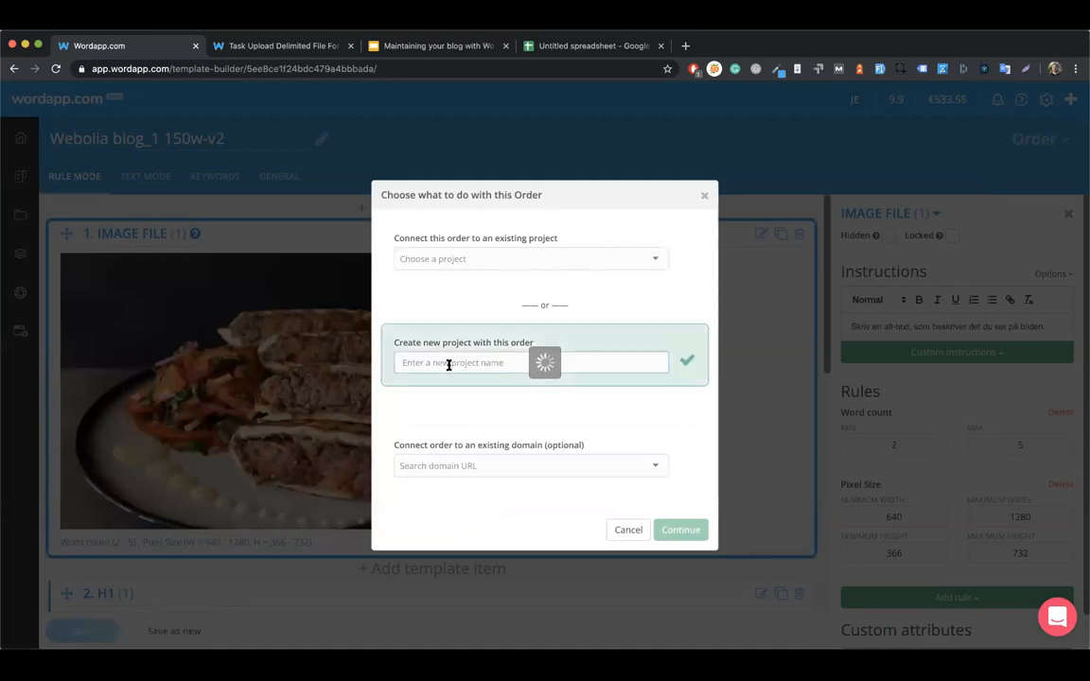
type("Samp")
key("BackSpace")
key("BackSpace")
key("BackSpace")
key("BackSpace")
type("Webinar")
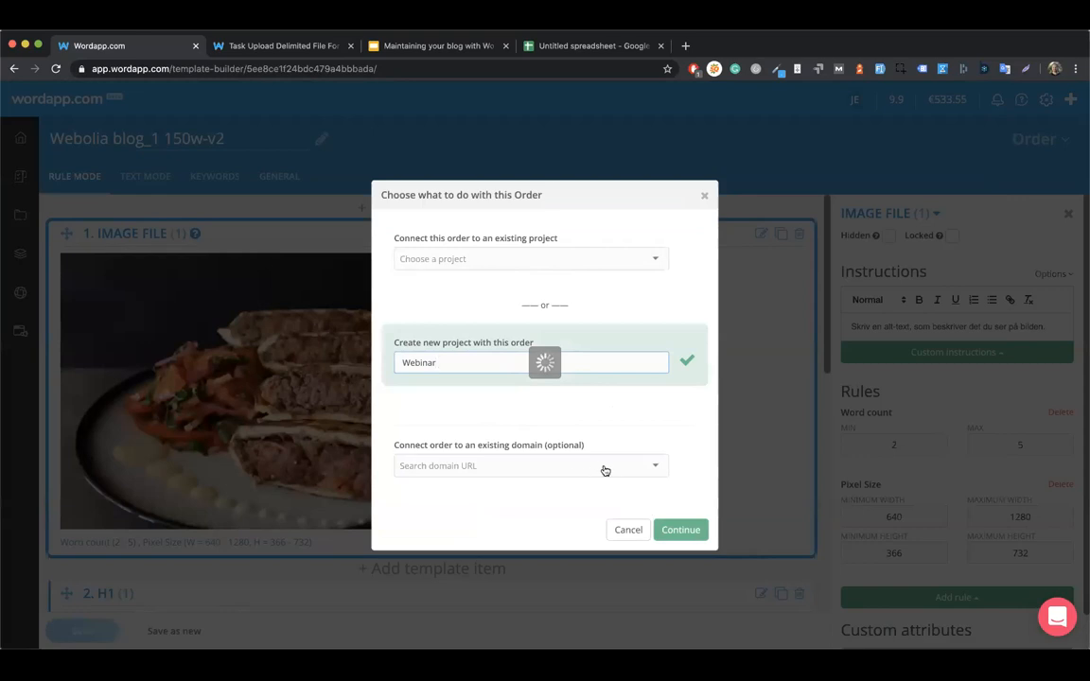
left_click(680, 529)
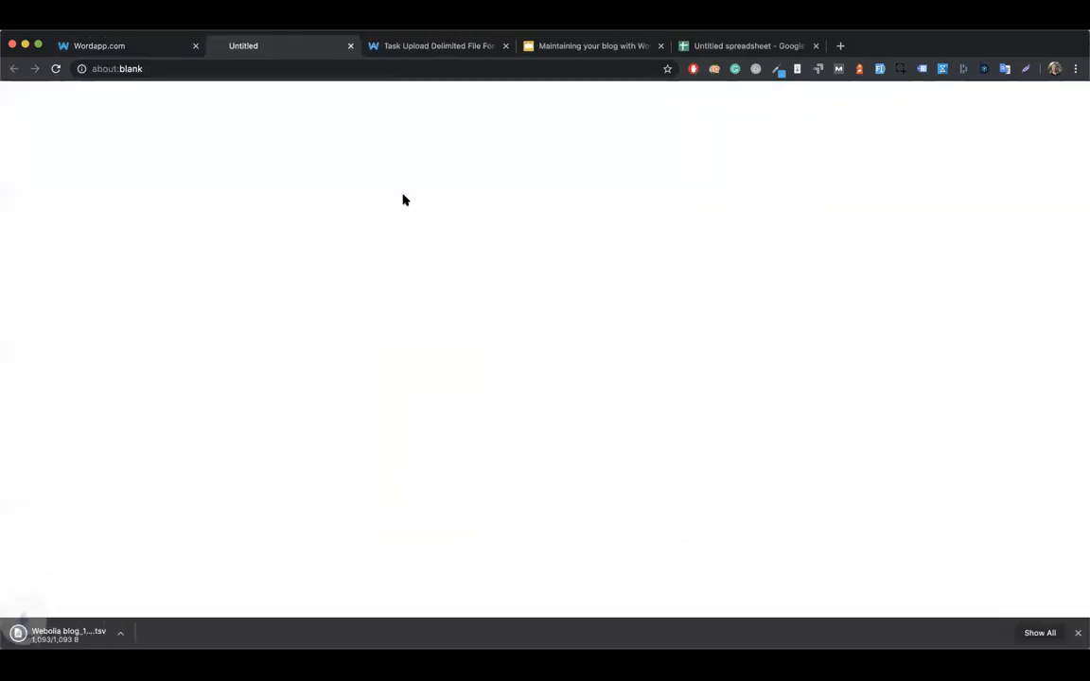
left_click(350, 45)
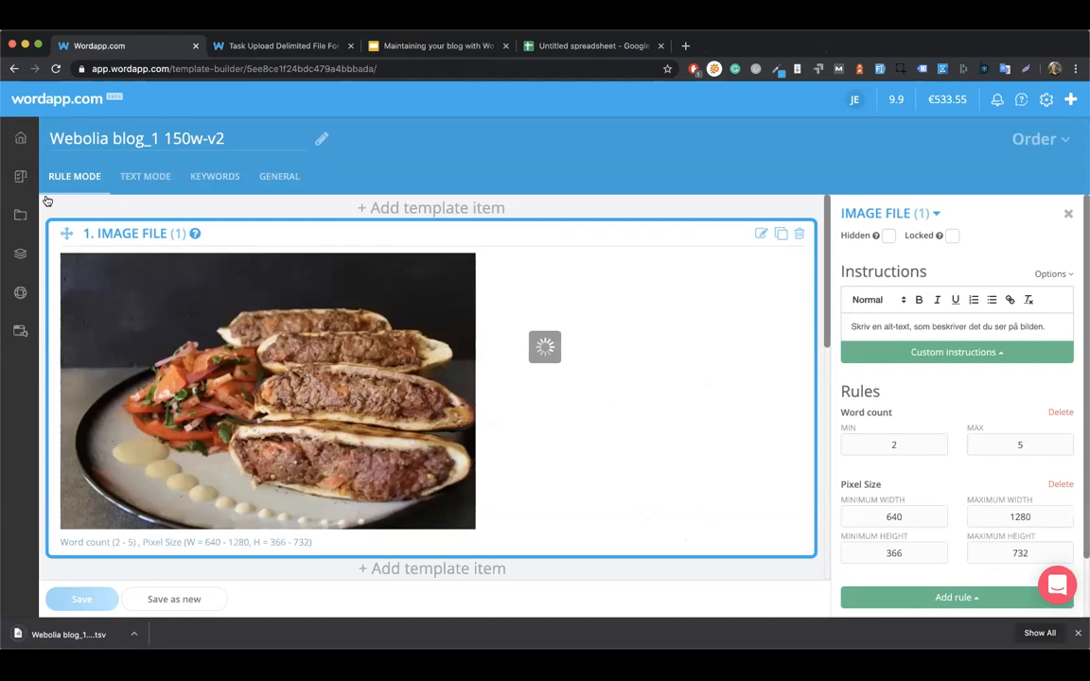
Open the template library, and copy the second template ID from cell A3 of the Google Sheets spreadsheet.
left_click(20, 253)
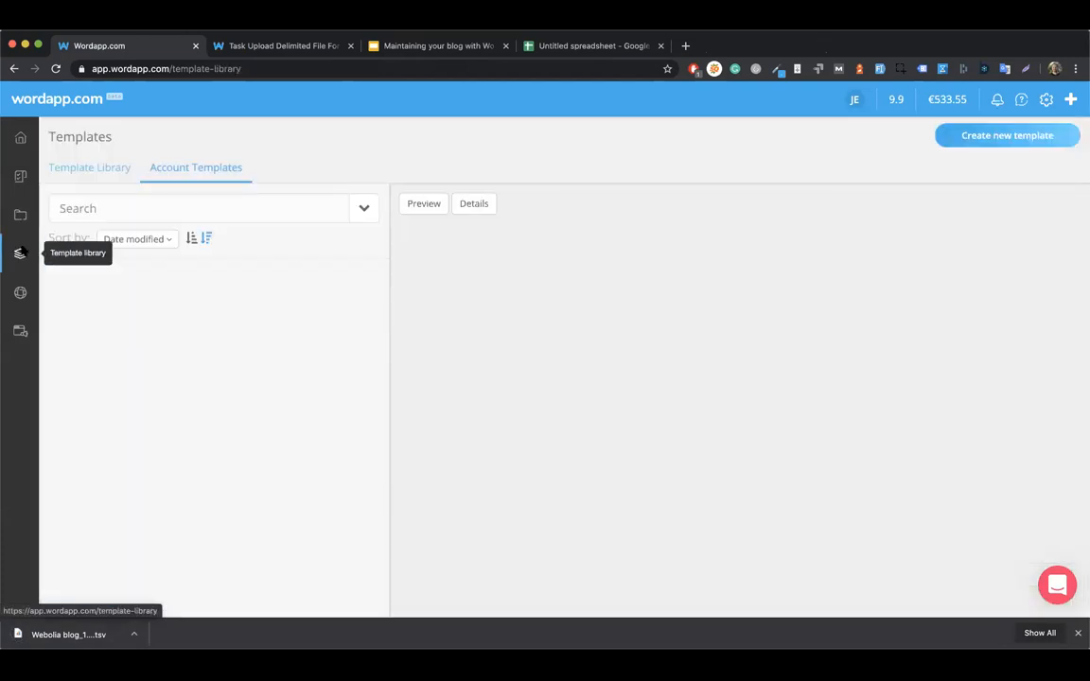
left_click(595, 46)
left_click(108, 216)
Return to Wordapp, find the account template with ID 5ecb7f1124bdc45517626be7 and open it for editing.
left_click(114, 47)
left_click(104, 208)
type("5ecb7f1124bdc45517626be7")
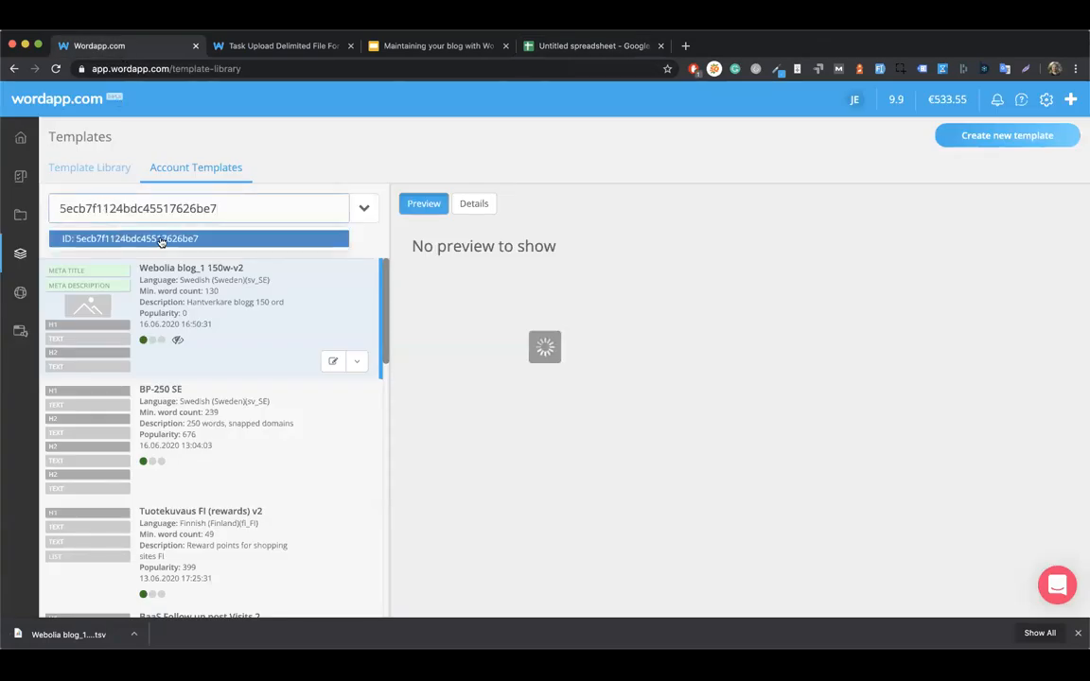
left_click(162, 238)
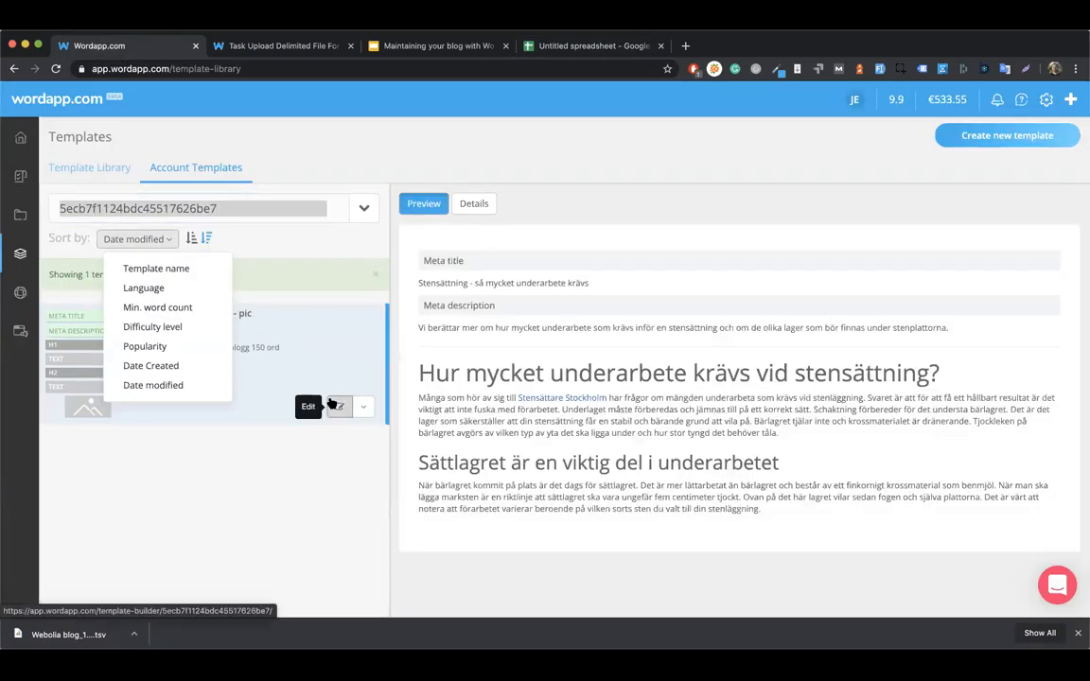
left_click(331, 404)
Move the Image File item of "Webolia blog 4 150 w - pic" to the first position, above the H1.
scroll(426, 460, "down", 5)
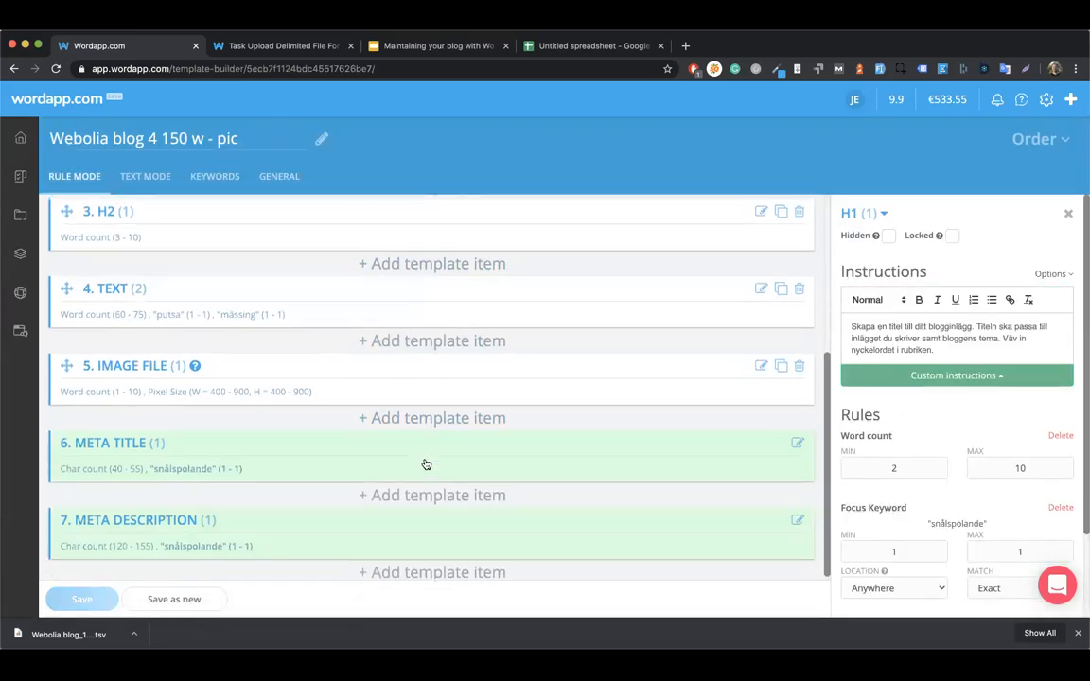
scroll(426, 462, "up", 1)
left_click_drag(67, 416, 71, 237)
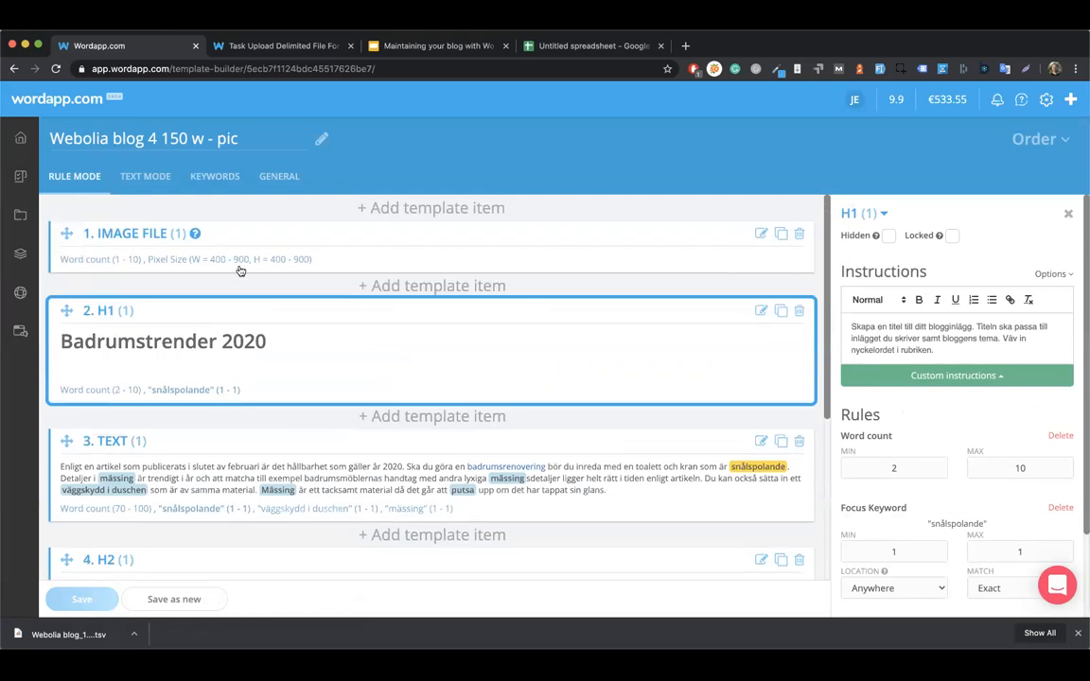
Append "-v2" to the template name and save it as the new template "Webolia blog 4 150 w - pic-v2".
left_click(256, 137)
type("-v2")
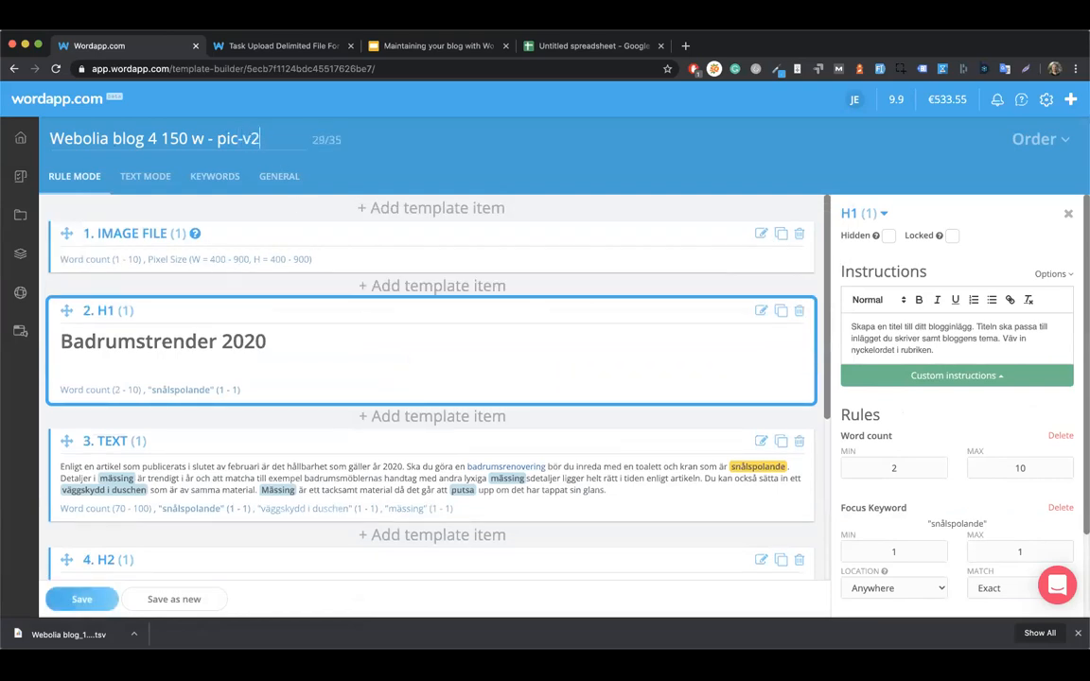
left_click(178, 599)
right_click(594, 389)
key("Escape")
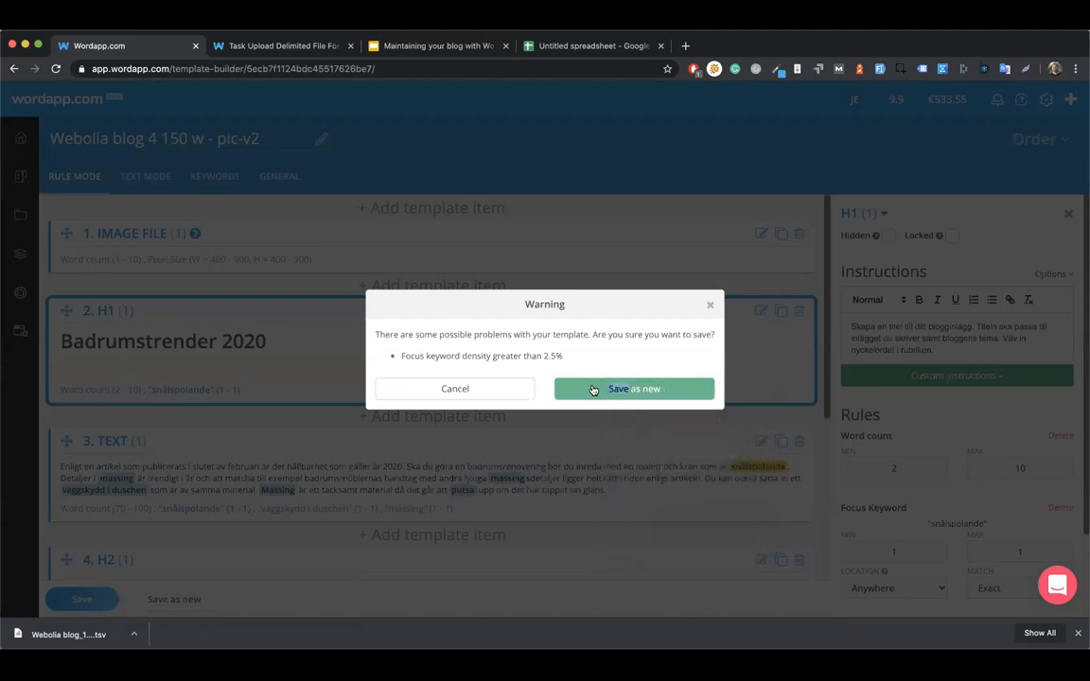
left_click(593, 389)
Export a TSV order from "Webolia blog 4 150 w - pic-v2" and connect it to a new project named "webinar2".
left_click(1041, 139)
left_click(1010, 184)
left_click(470, 346)
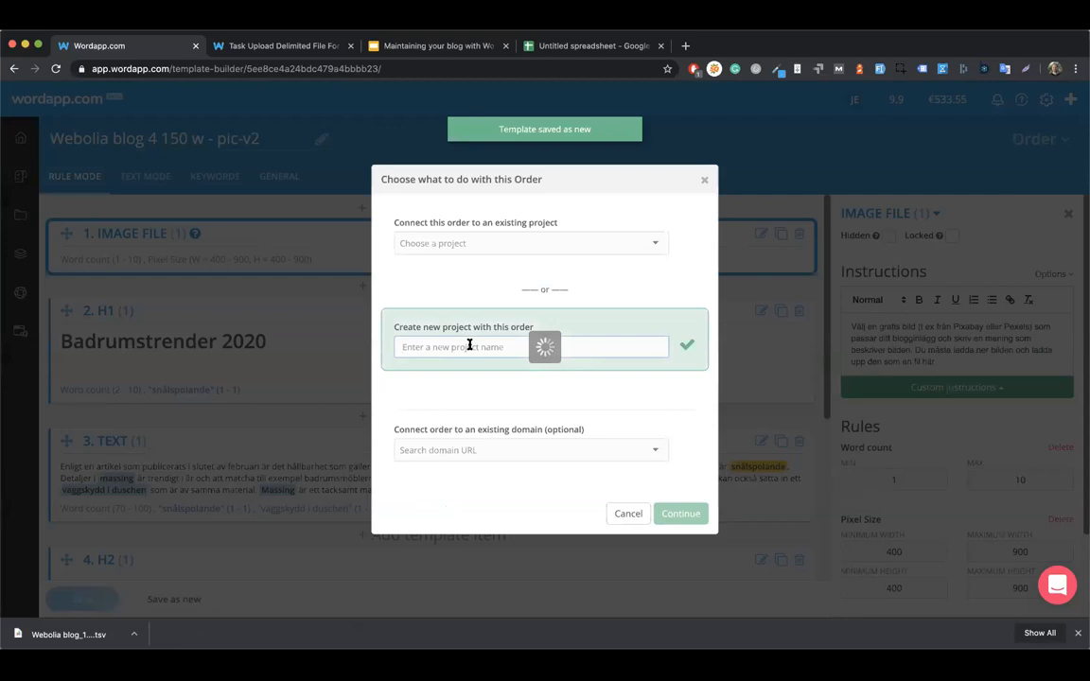
type("webinar2")
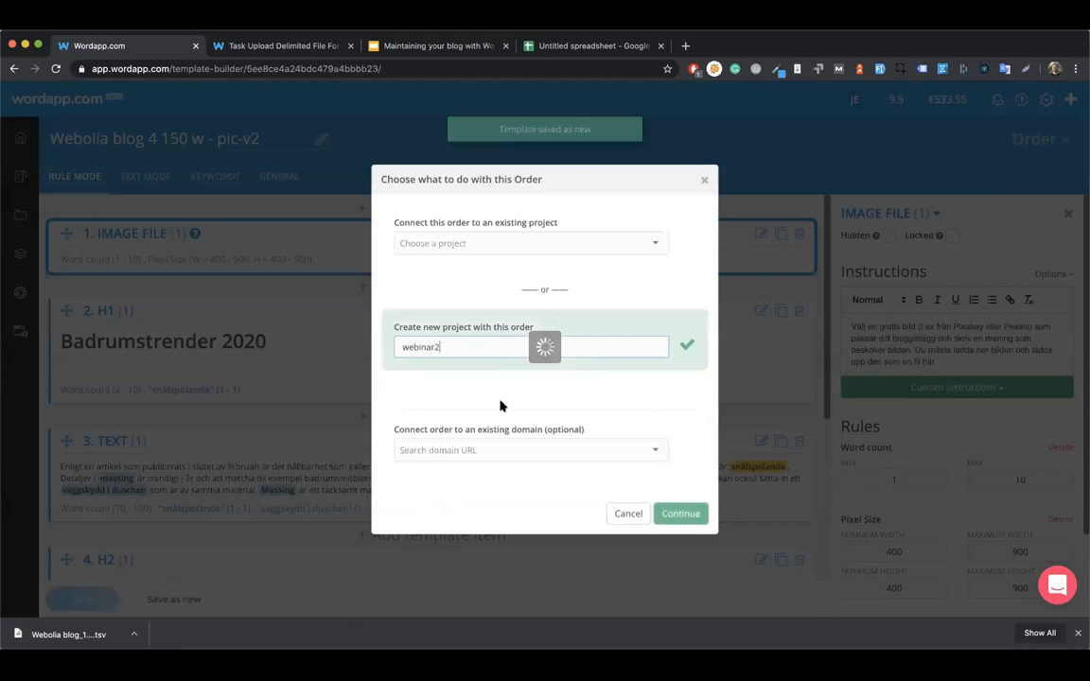
left_click(682, 514)
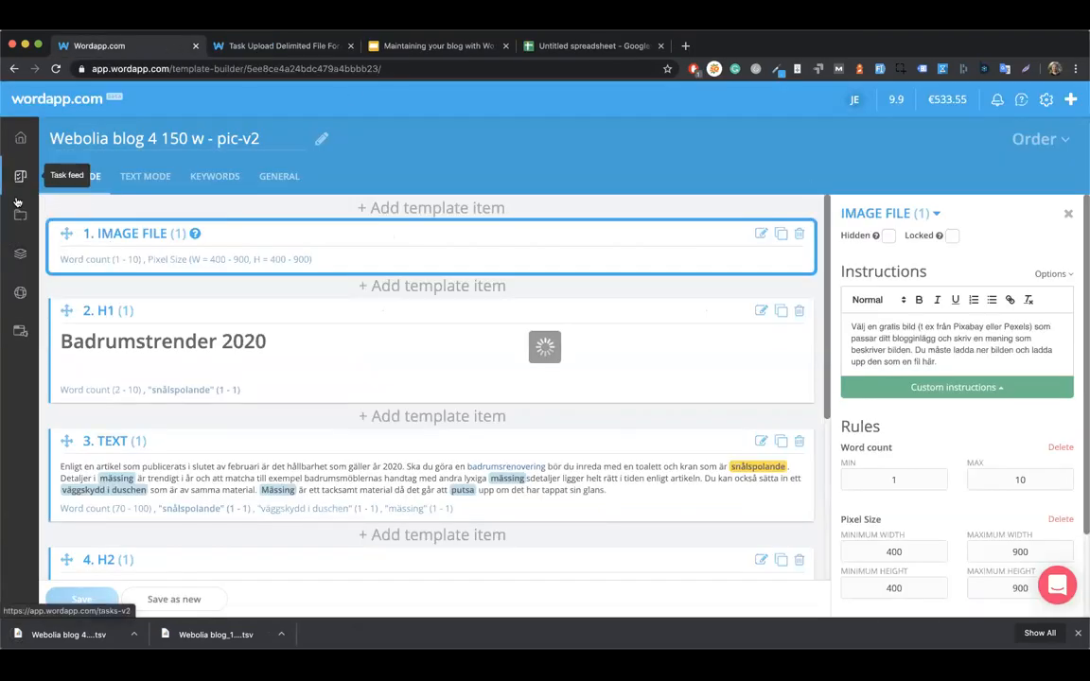
Open the template library, and copy the third template ID from cell A4 of the Google Sheets spreadsheet.
left_click(20, 254)
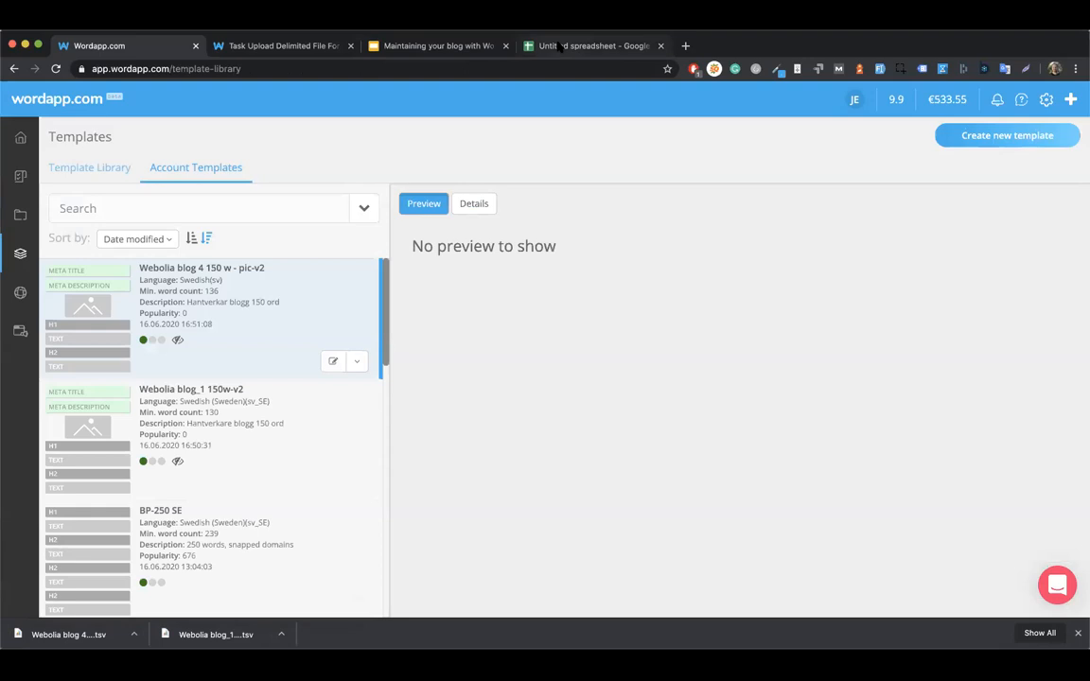
left_click(560, 46)
left_click(90, 226)
left_click(109, 46)
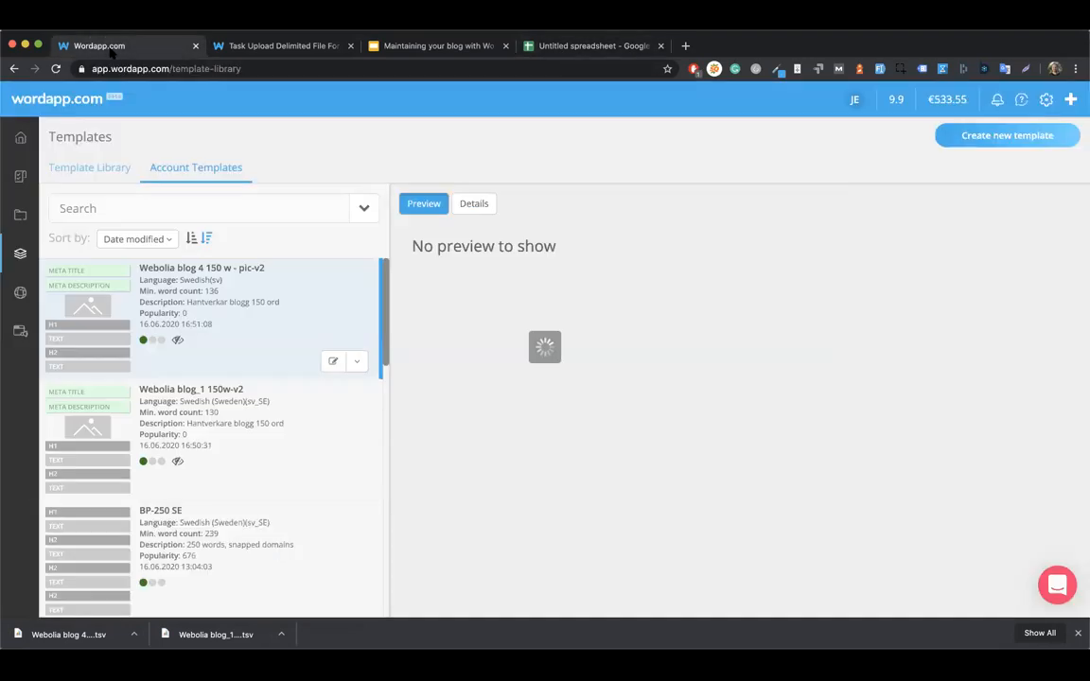
Find the account template with ID 5ecb797d24bdc45521620c7f in Wordapp and open it for editing.
left_click(120, 210)
type("5ecb797d2abdc45521620c7f")
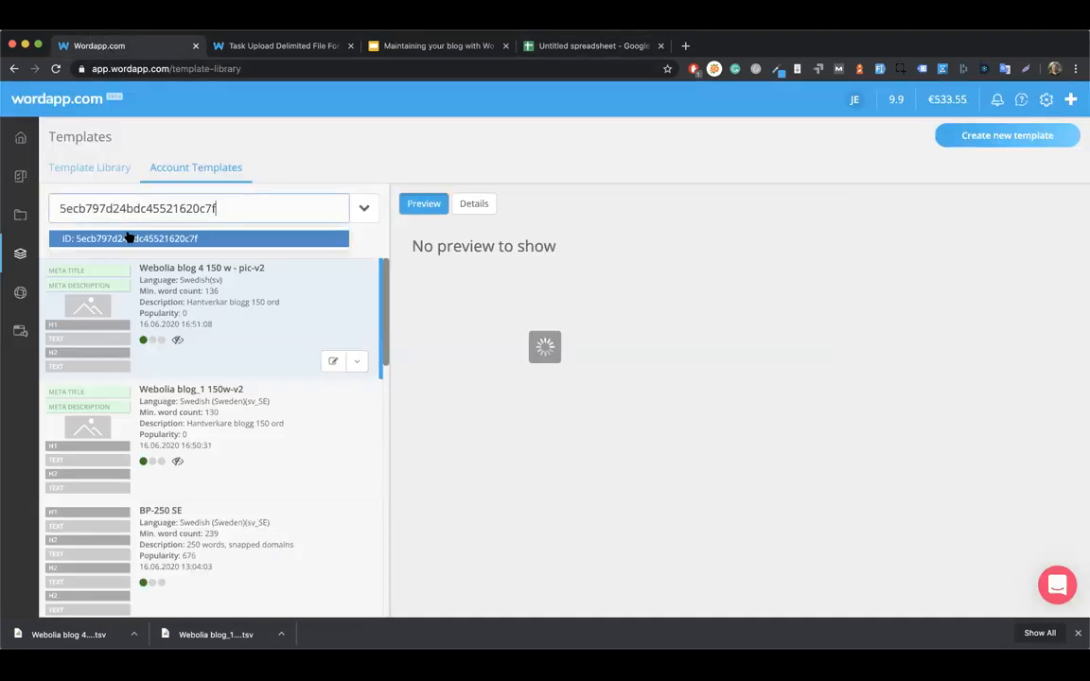
key("Return")
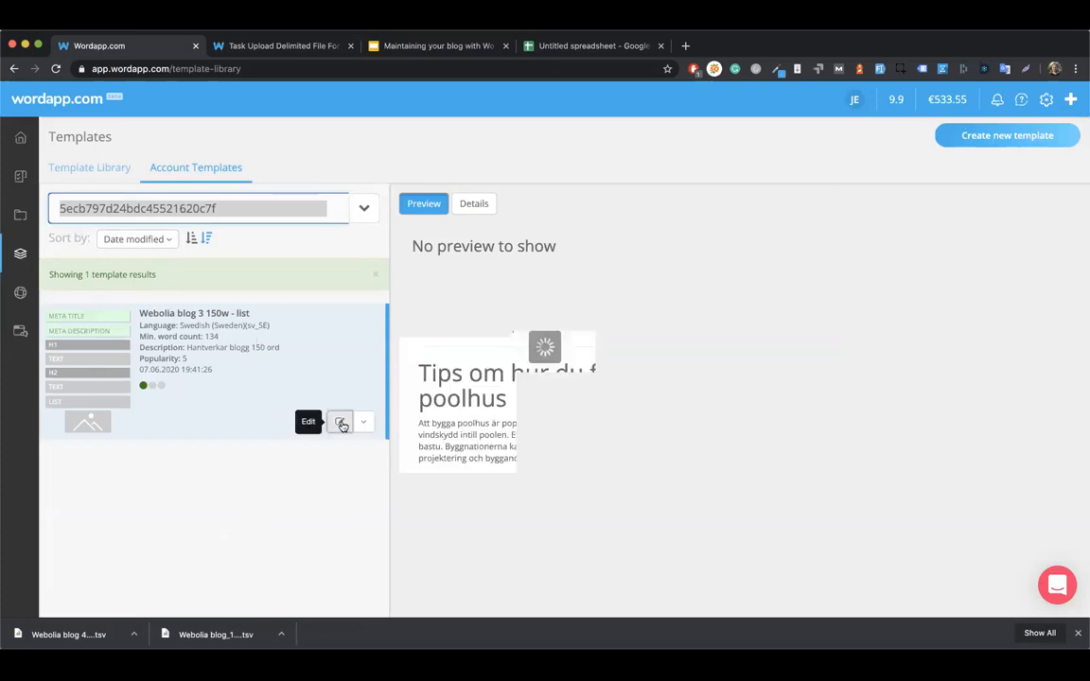
left_click(342, 425)
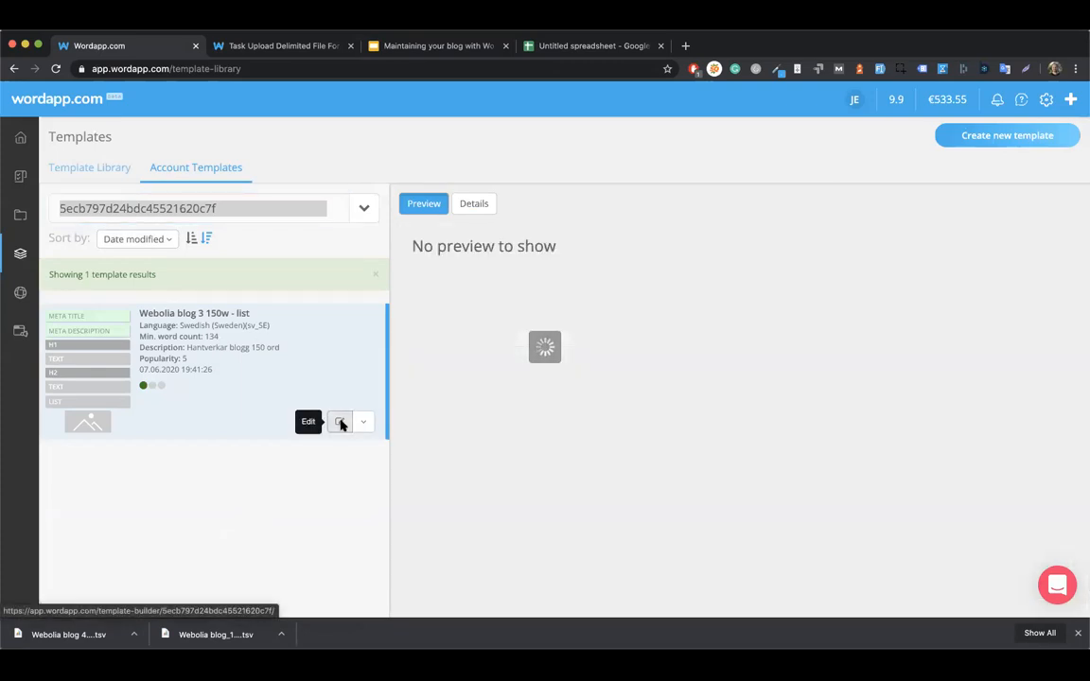
Move the Image File item of "Webolia blog 3 150w - list" to the first position, above the H1.
scroll(382, 441, "down", 10)
scroll(382, 441, "up", 2)
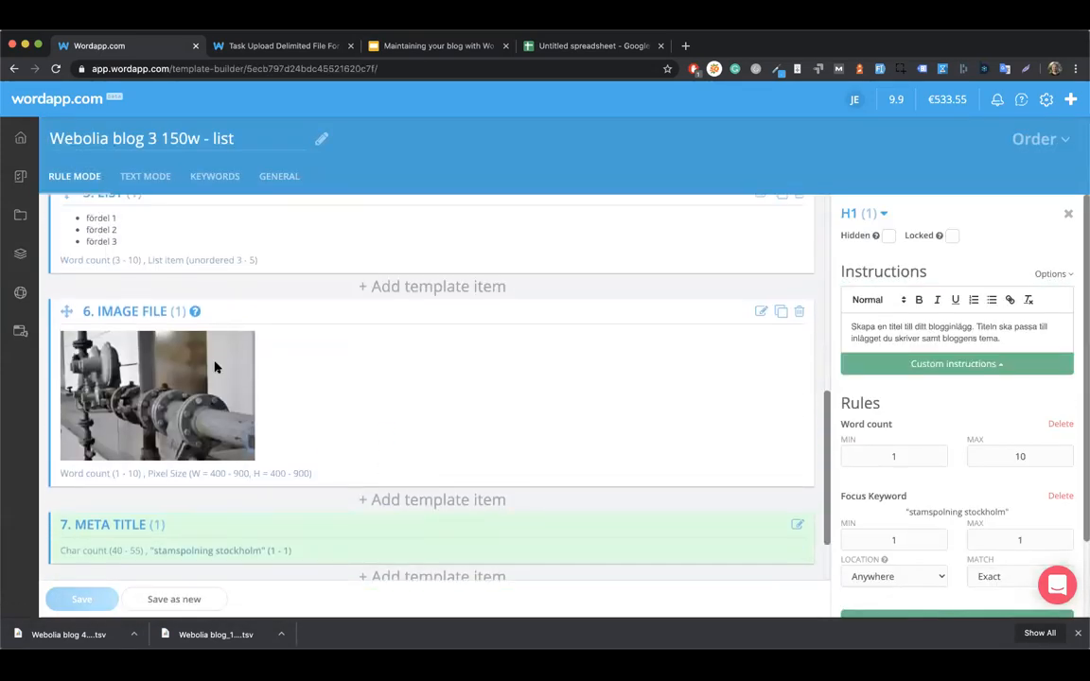
left_click_drag(63, 305, 66, 227)
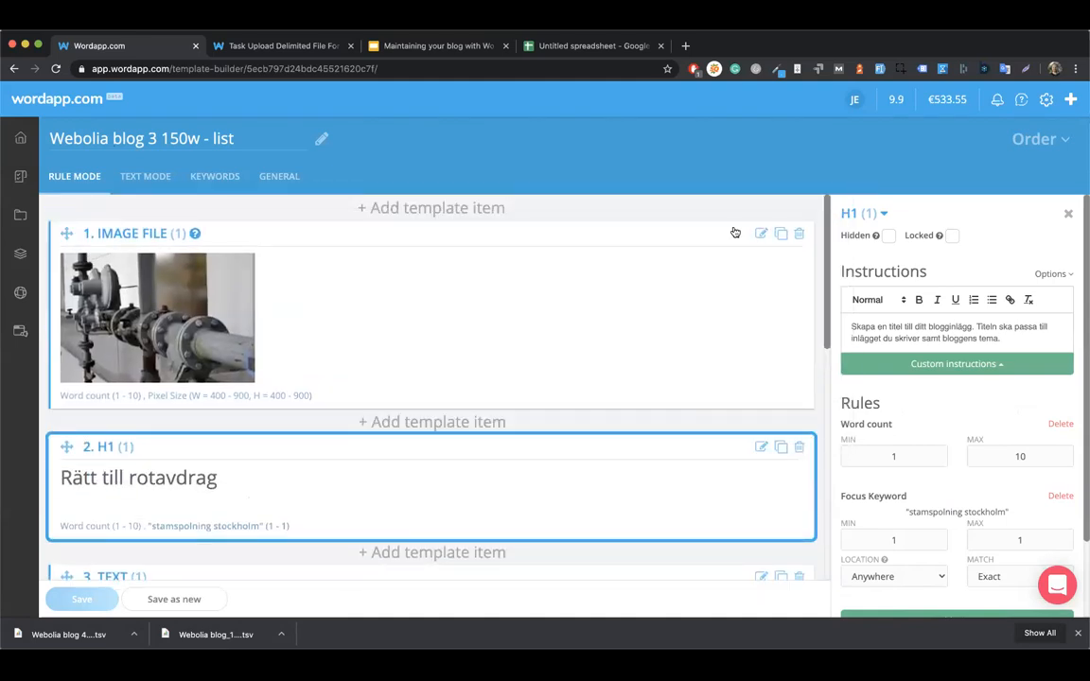
scroll(926, 380, "down", 1)
scroll(900, 483, "up", 2)
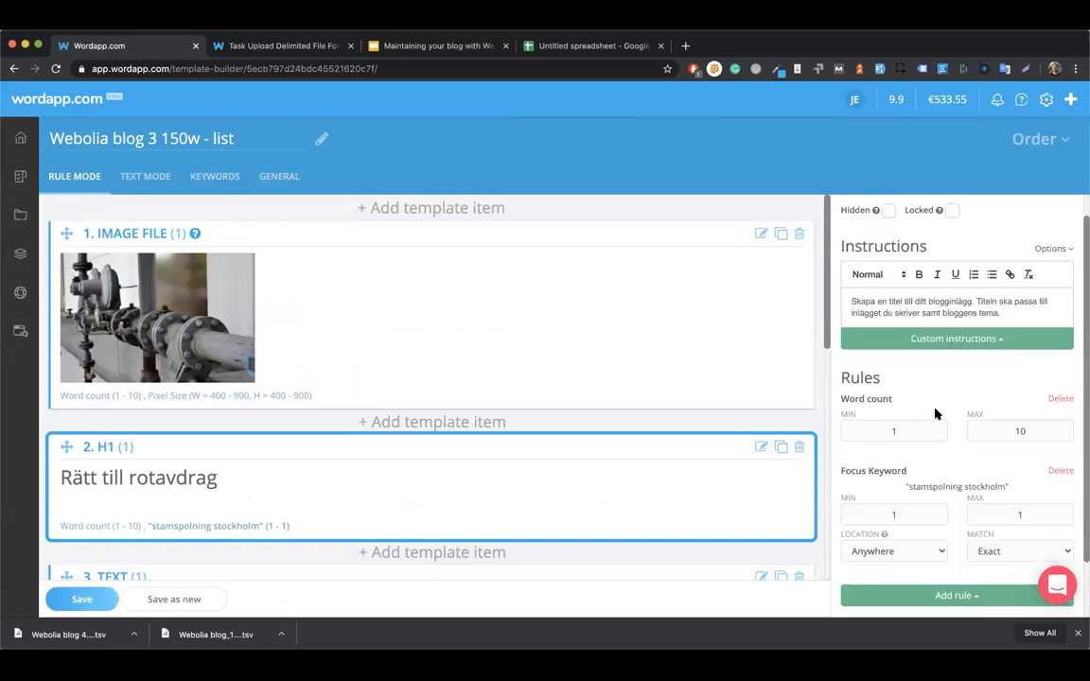
Append "-v2" to the template name and save it as the new template "Webolia blog 3 150w - list-v2".
left_click(248, 139)
type("-v2")
key("Return")
left_click(562, 395)
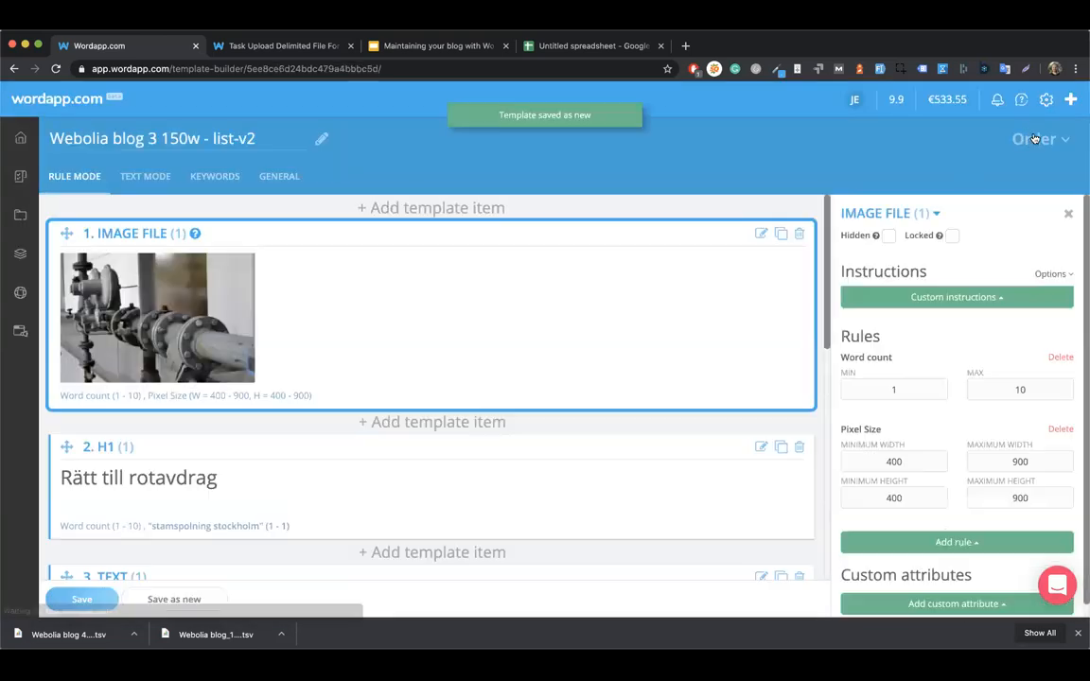
Export a TSV order from "Webolia blog 3 150w - list-v2" and connect it to a new project named "webinar3".
left_click(1035, 139)
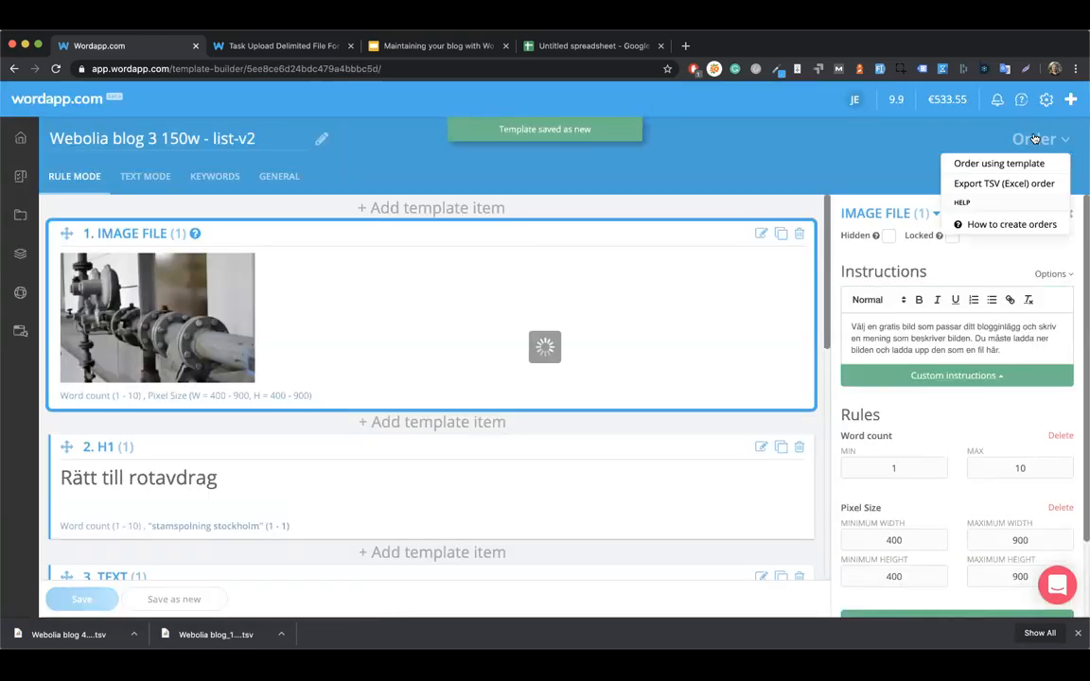
left_click(984, 163)
left_click(482, 346)
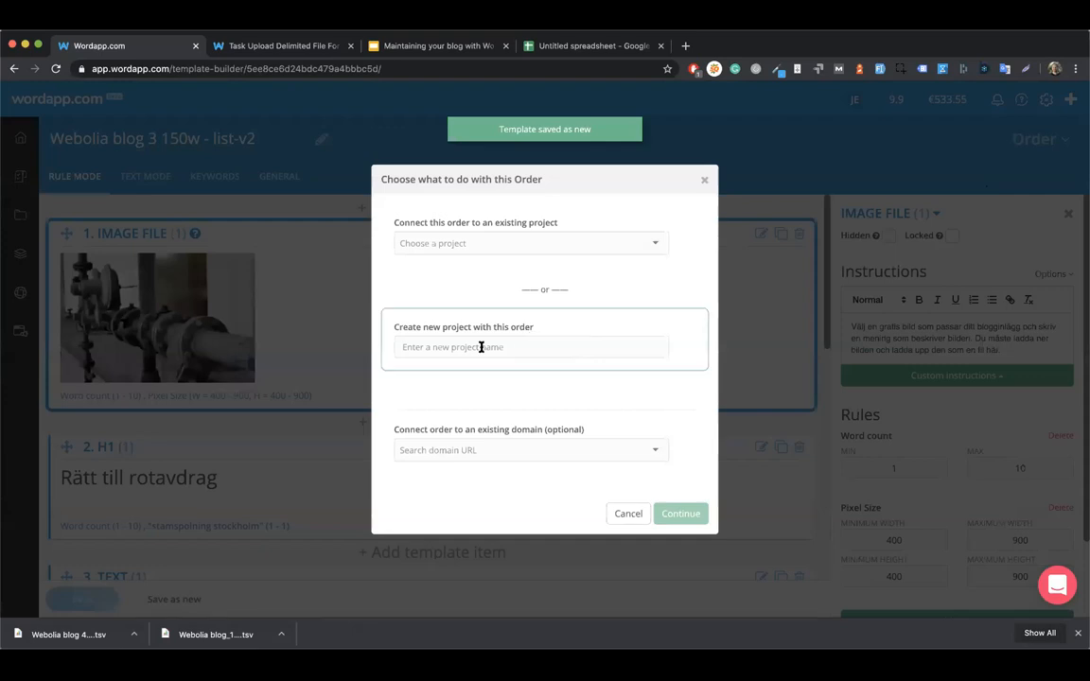
type("web")
type("olia 3")
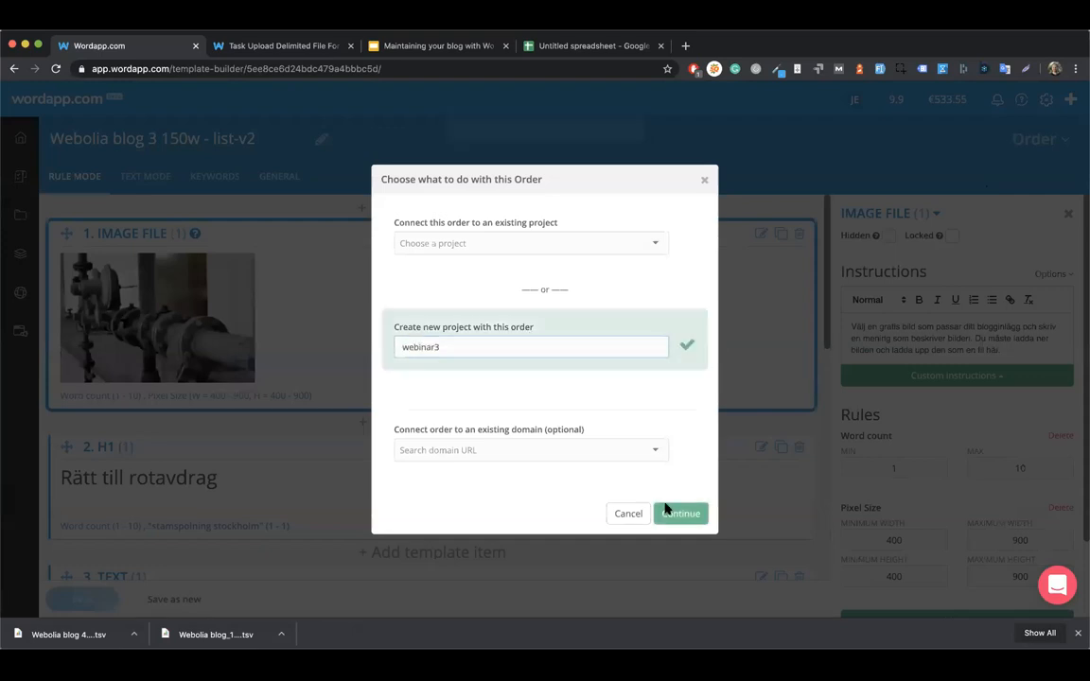
left_click(676, 513)
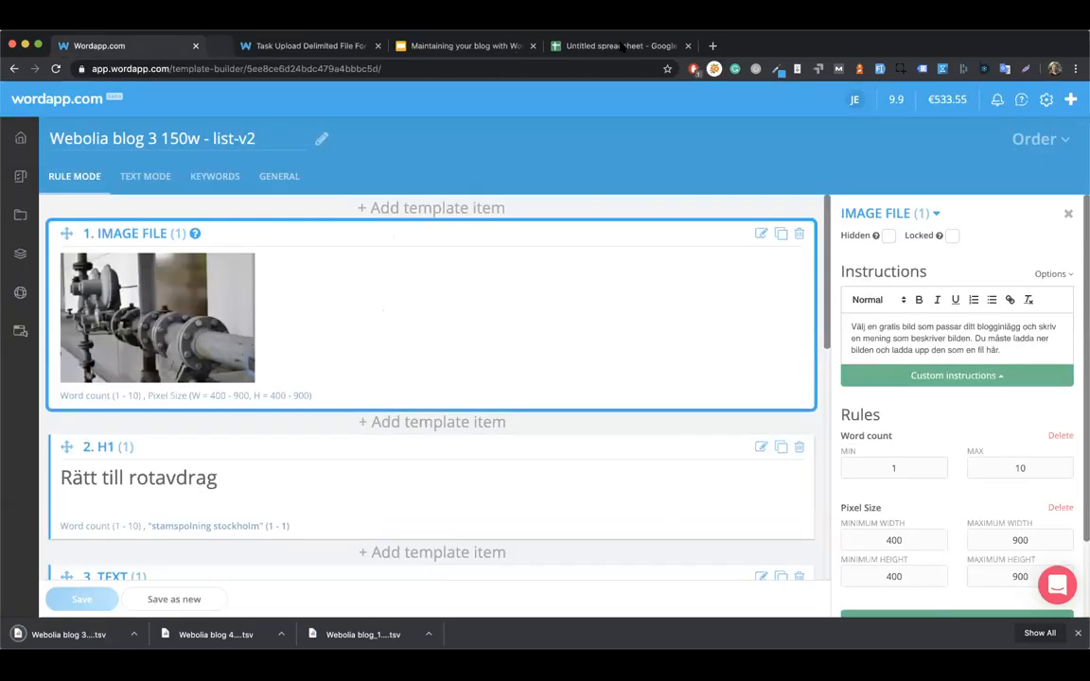
Add a second sheet to the Google Sheets spreadsheet and import "Webolia blog 3 150w - list-v2.tsv" into it, replacing the current sheet.
left_click(621, 46)
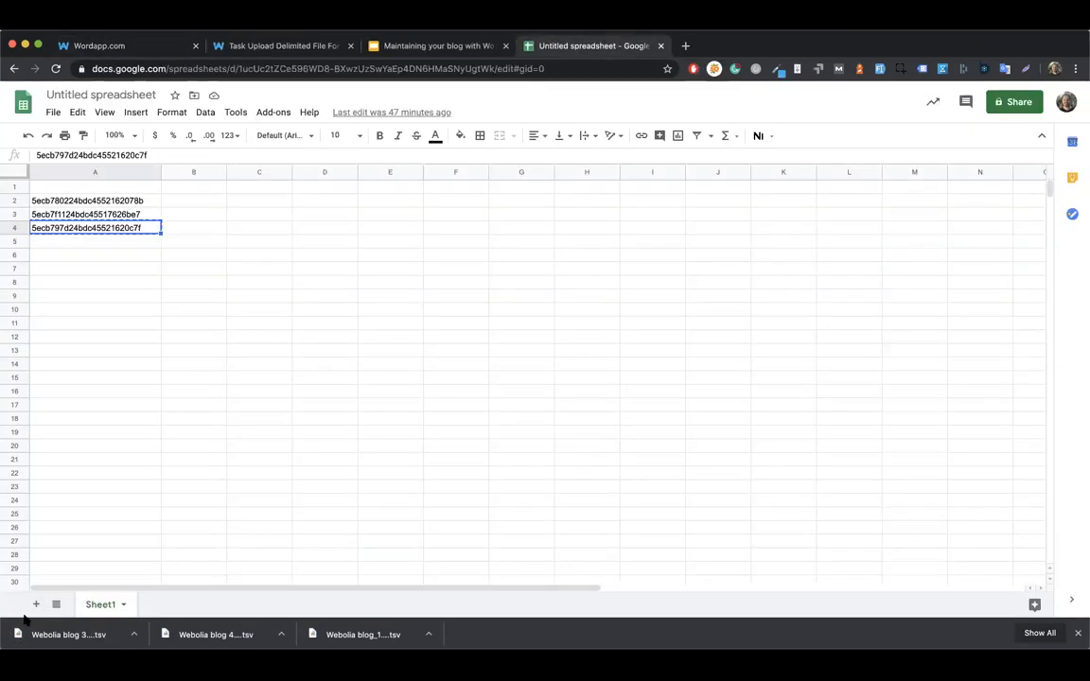
key("shift+F11")
left_click(54, 112)
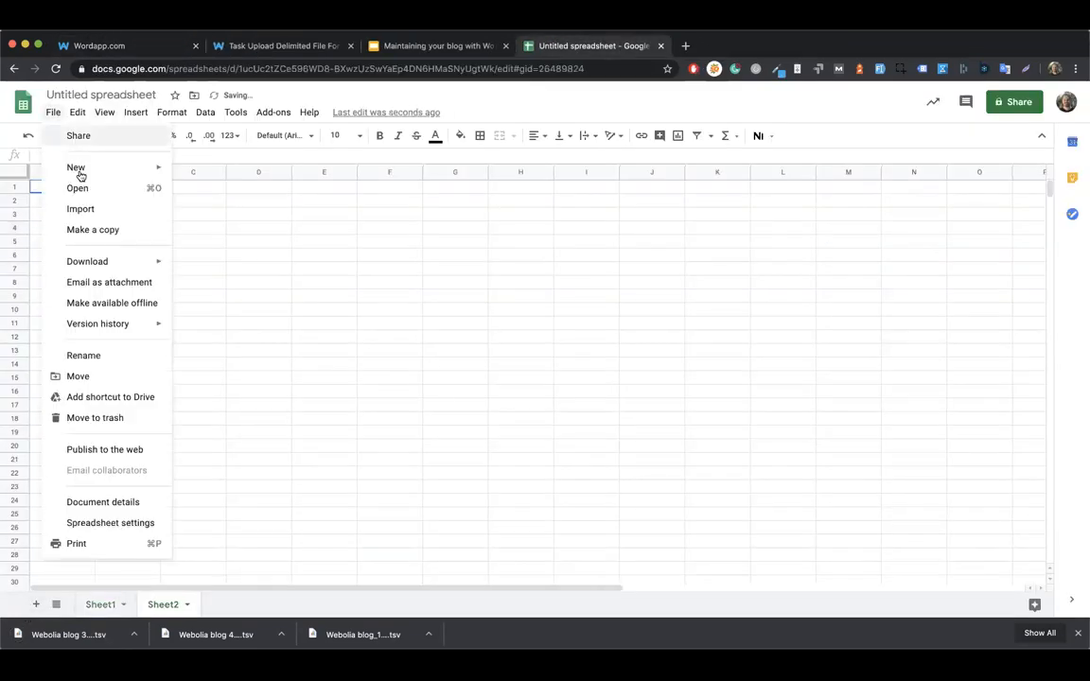
left_click(75, 211)
left_click(526, 189)
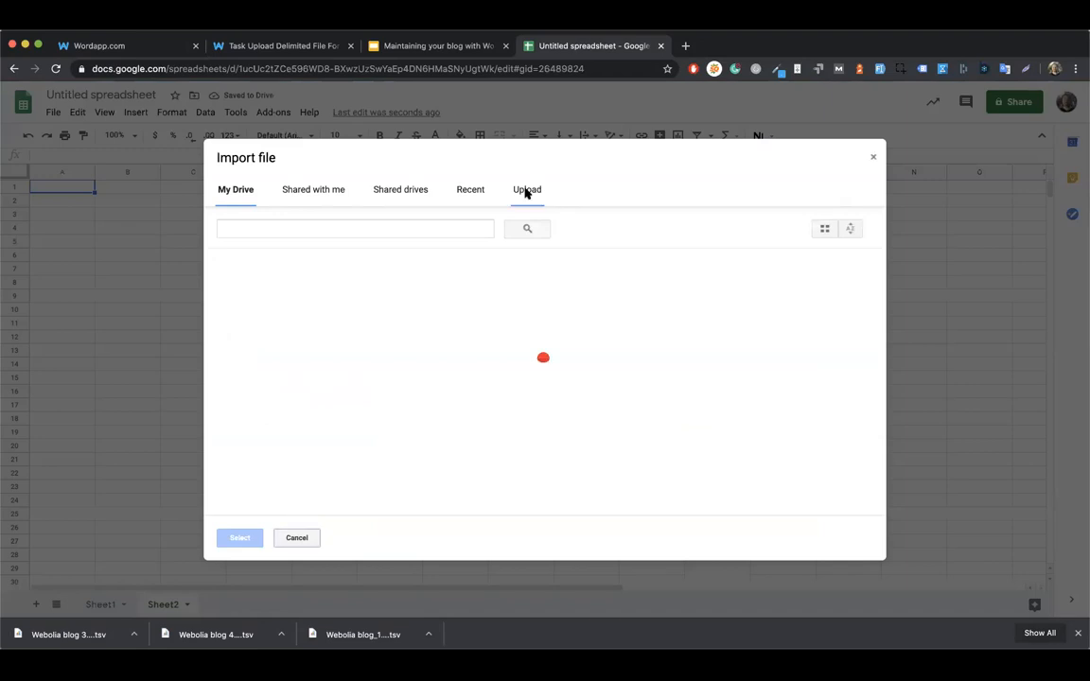
left_click_drag(104, 642, 302, 433)
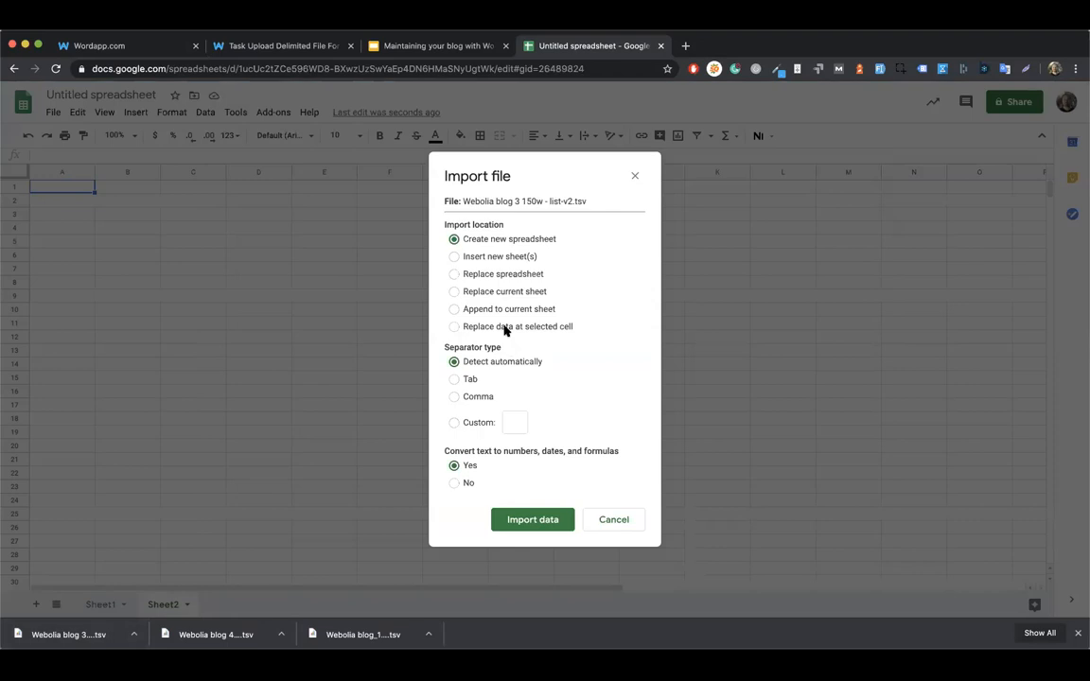
left_click(455, 293)
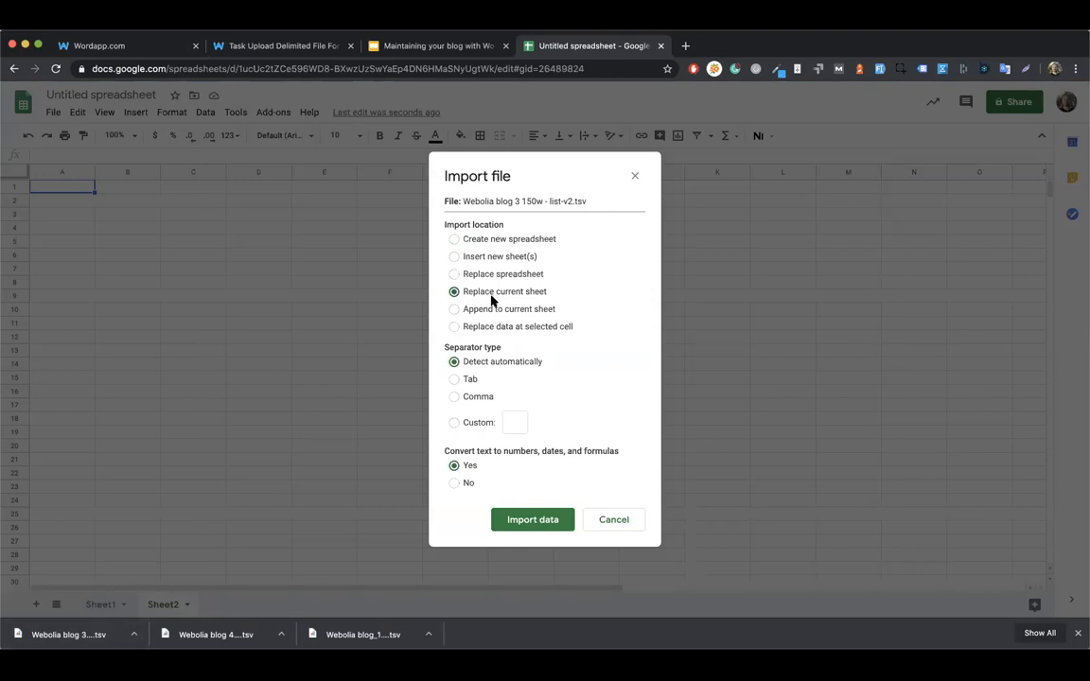
left_click(516, 519)
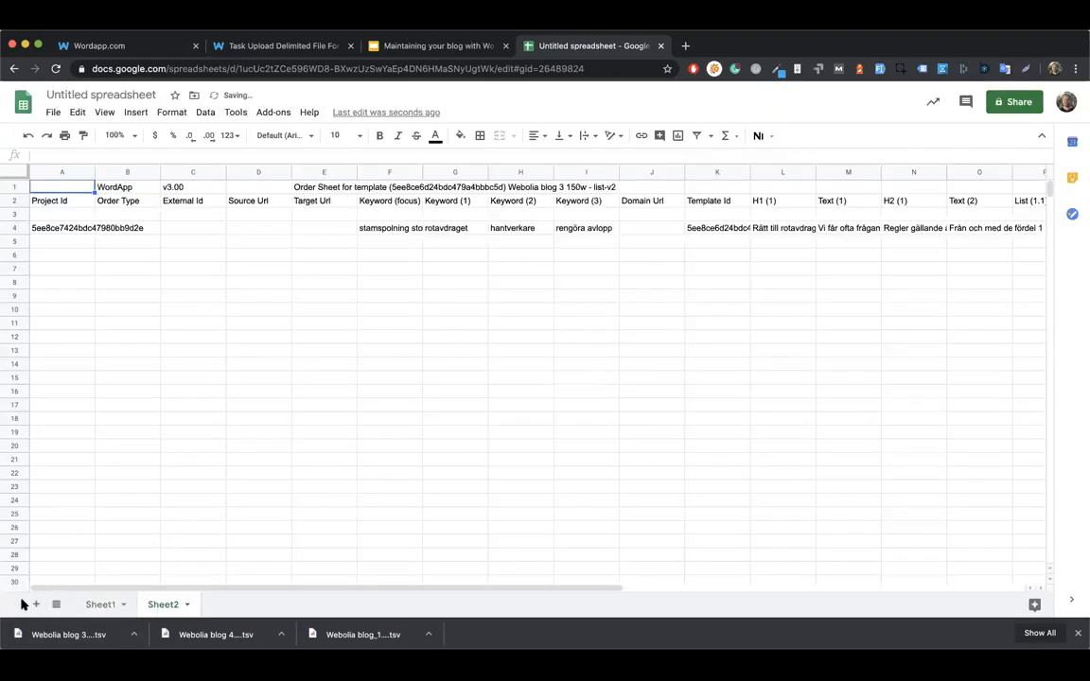
Add a third sheet and import "Webolia blog 4 150 w - pic-v2.tsv" into it, replacing the current sheet.
left_click(36, 604)
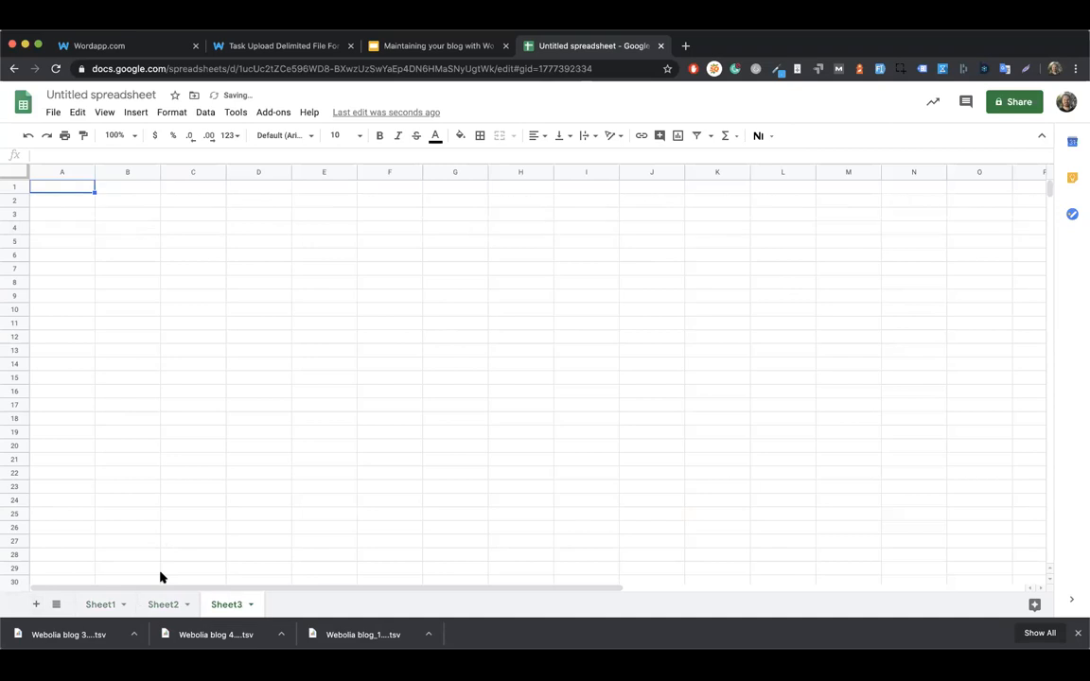
left_click(54, 113)
left_click(74, 209)
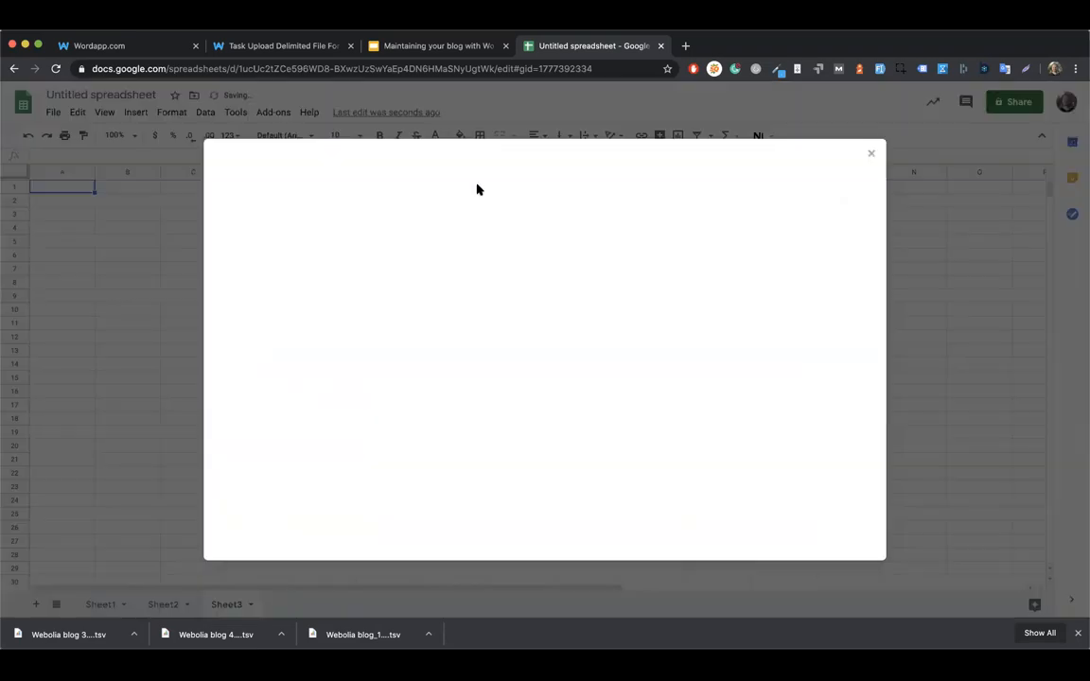
left_click(529, 189)
left_click_drag(189, 634, 531, 307)
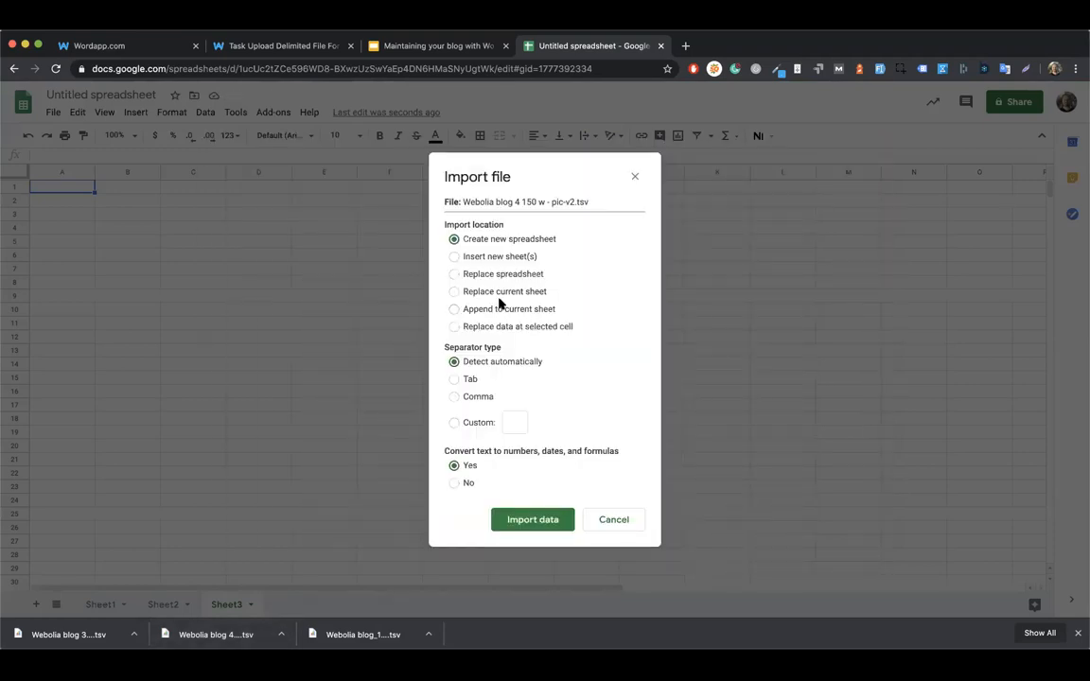
left_click(499, 291)
left_click(531, 521)
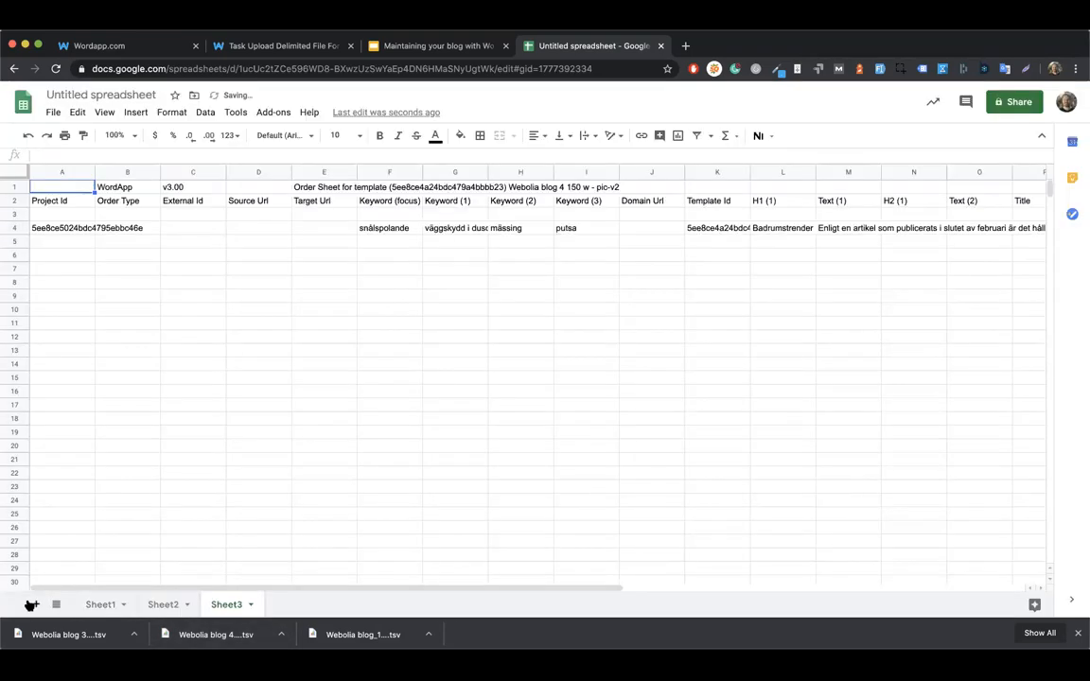
Add a fourth sheet and import "Webolia blog_1 150w-v2.tsv" into it, replacing the current sheet.
left_click(31, 605)
left_click(53, 111)
left_click(78, 209)
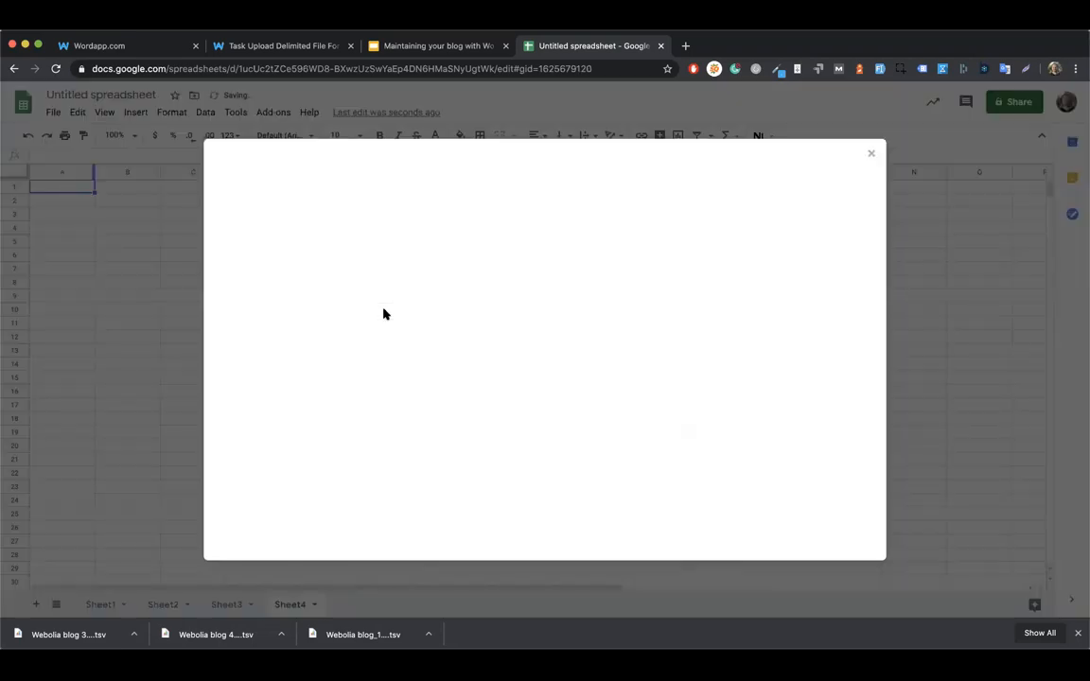
left_click(533, 193)
left_click_drag(263, 632, 342, 418)
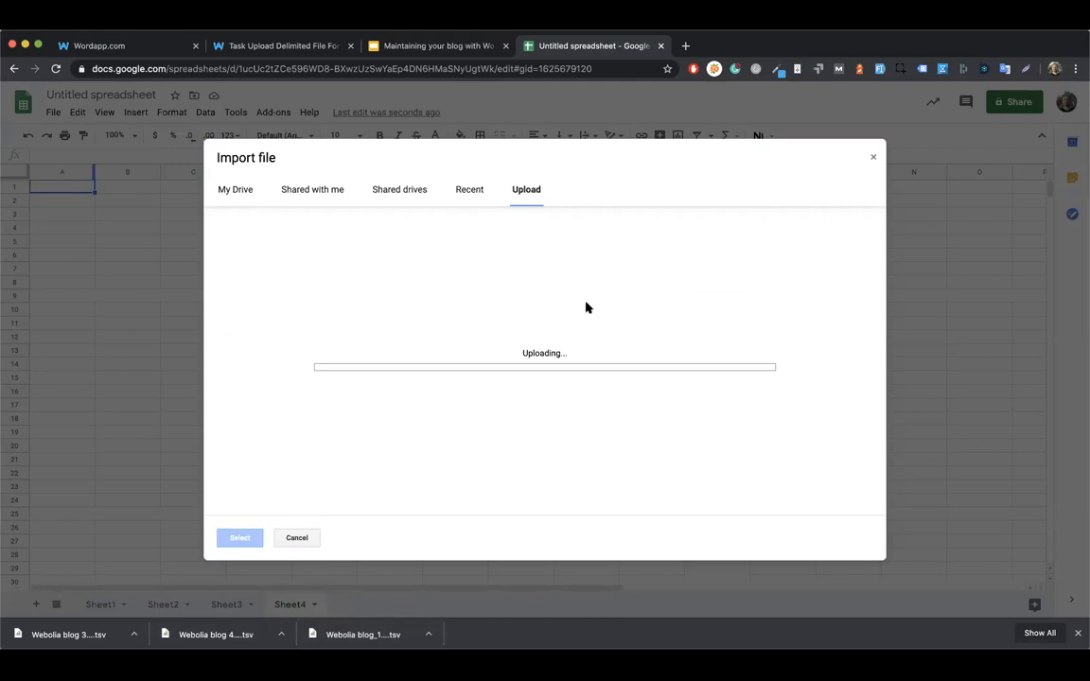
left_click(499, 293)
left_click(525, 519)
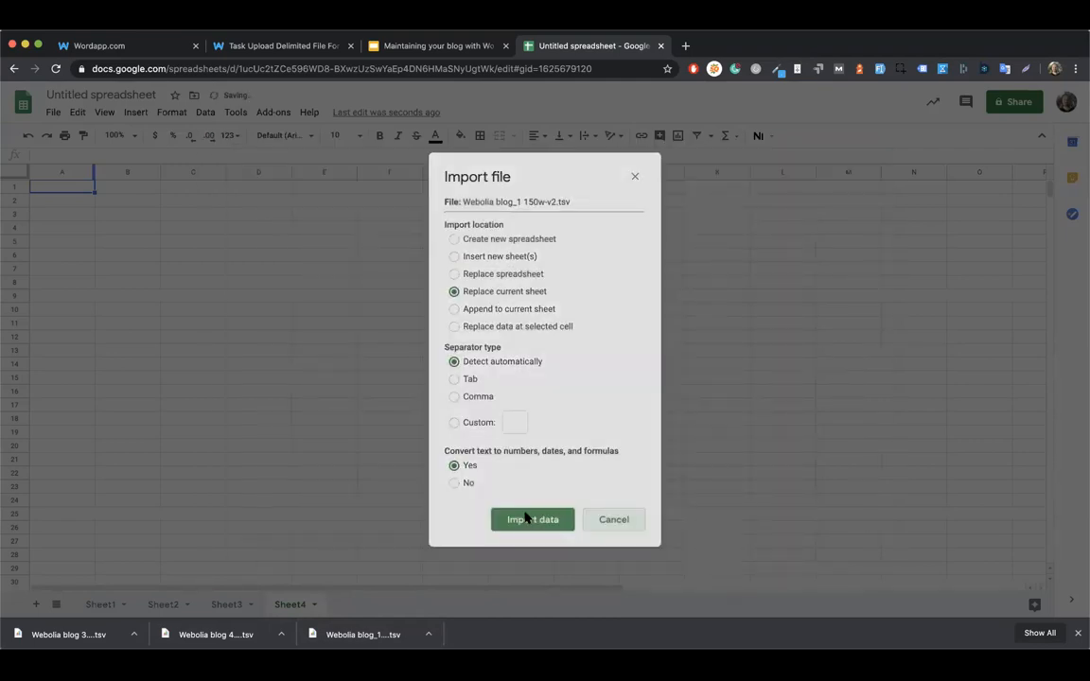
left_click(306, 406)
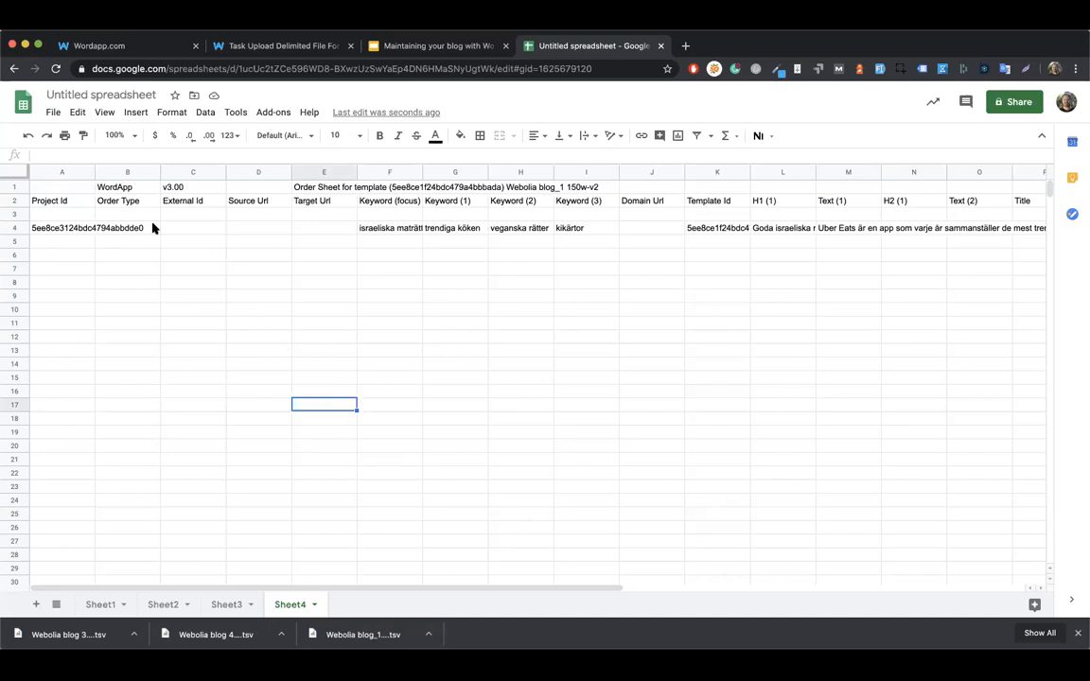
Copy rows 1 to 4 of Sheet4 and paste them into Sheet2 starting at cell A7.
left_click_drag(14, 185, 14, 229)
key("super+c")
left_click(162, 604)
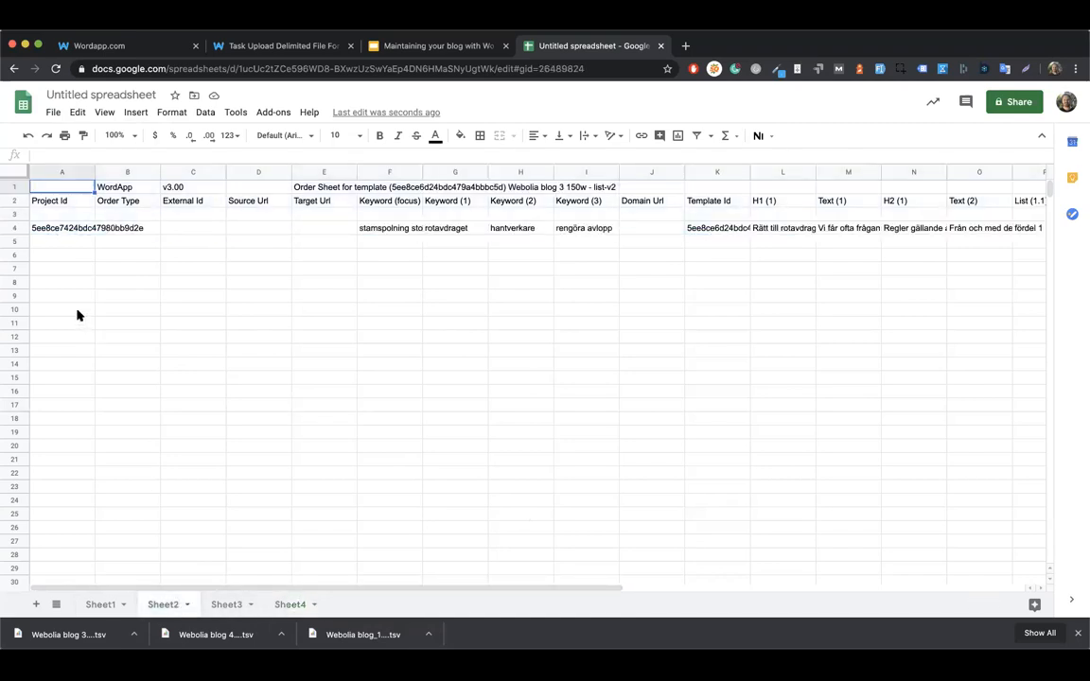
left_click(54, 269)
key("super+v")
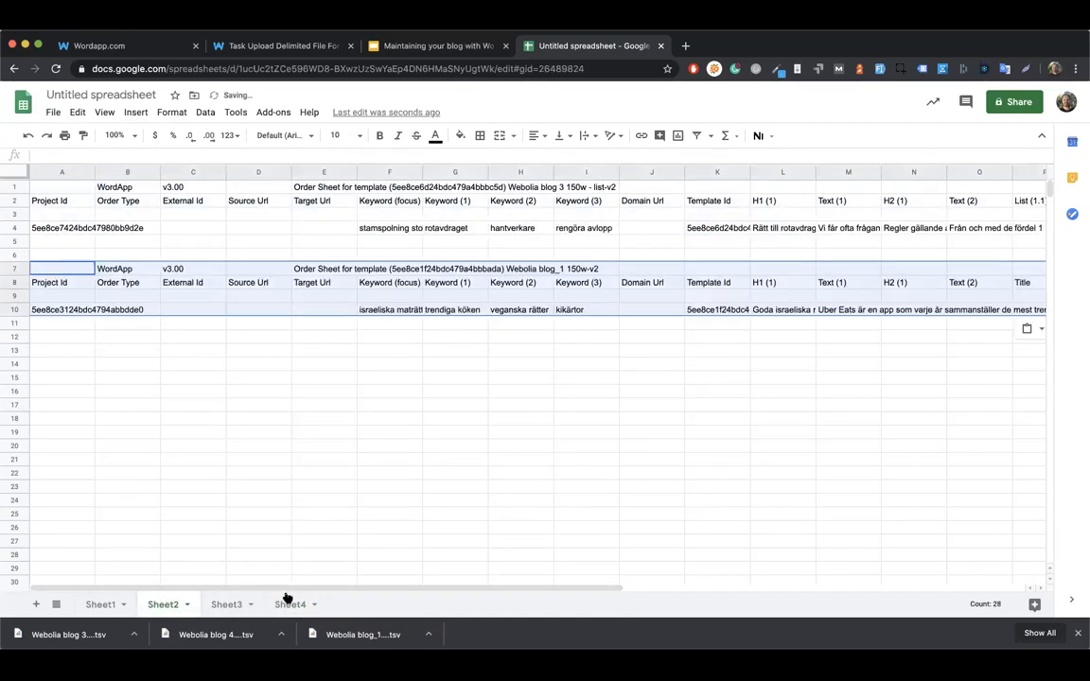
Copy rows 1 to 4 of Sheet3 and paste them into Sheet2 starting at cell A13.
left_click(226, 604)
left_click_drag(14, 187, 12, 224)
left_click(163, 604)
left_click(51, 352)
key("super+v")
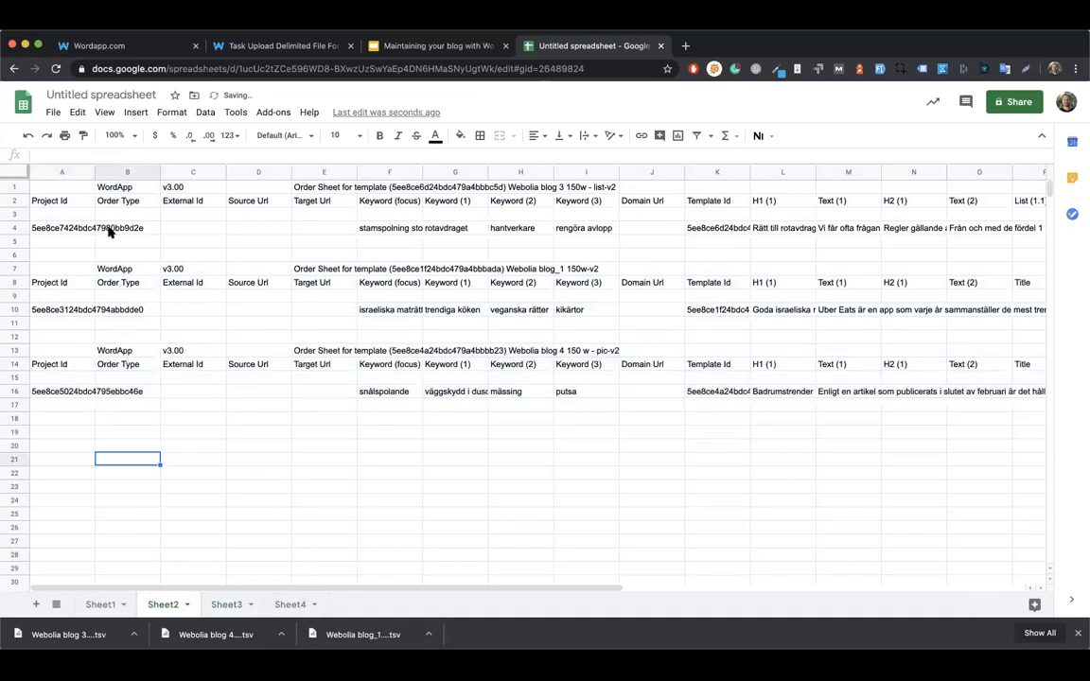
Examine the Project Id column of Sheet2, including the IDs in cells A4, A10 and A16.
left_click(57, 171)
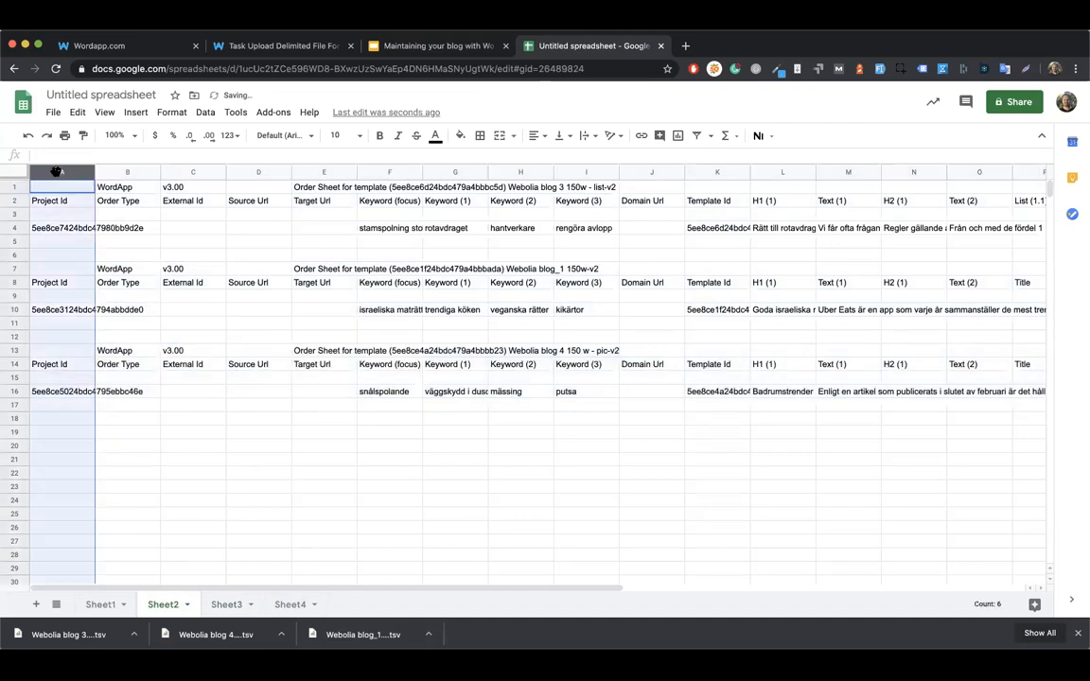
left_click(58, 227)
left_click(57, 311)
left_click(68, 392)
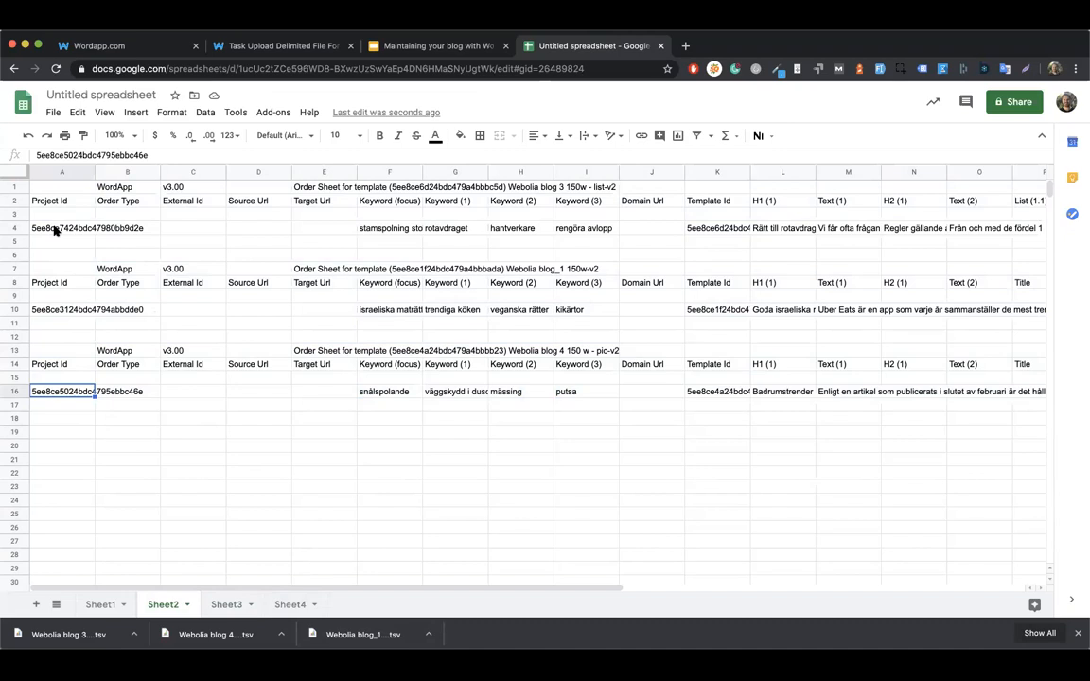
Examine the row 2 column headers of Sheet2 from Order Type through the keyword columns to Template Id.
left_click(136, 201)
left_click(180, 203)
left_click(233, 202)
left_click(313, 203)
left_click(383, 202)
left_click(449, 202)
left_click(515, 202)
left_click_drag(577, 194, 477, 195)
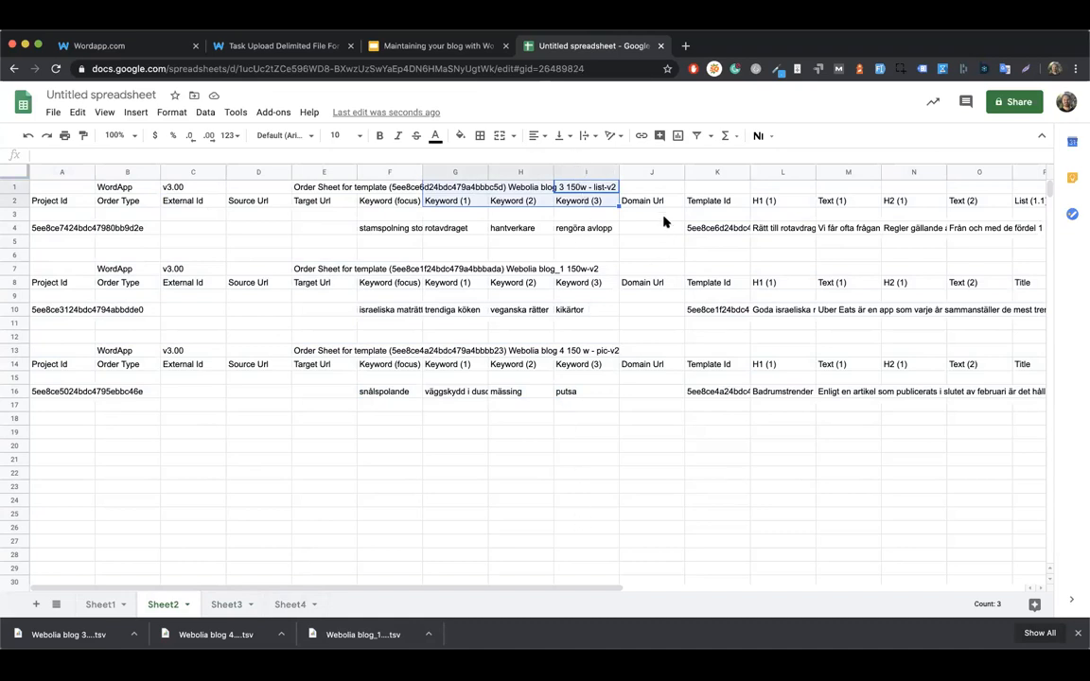
left_click(656, 176)
left_click(738, 171)
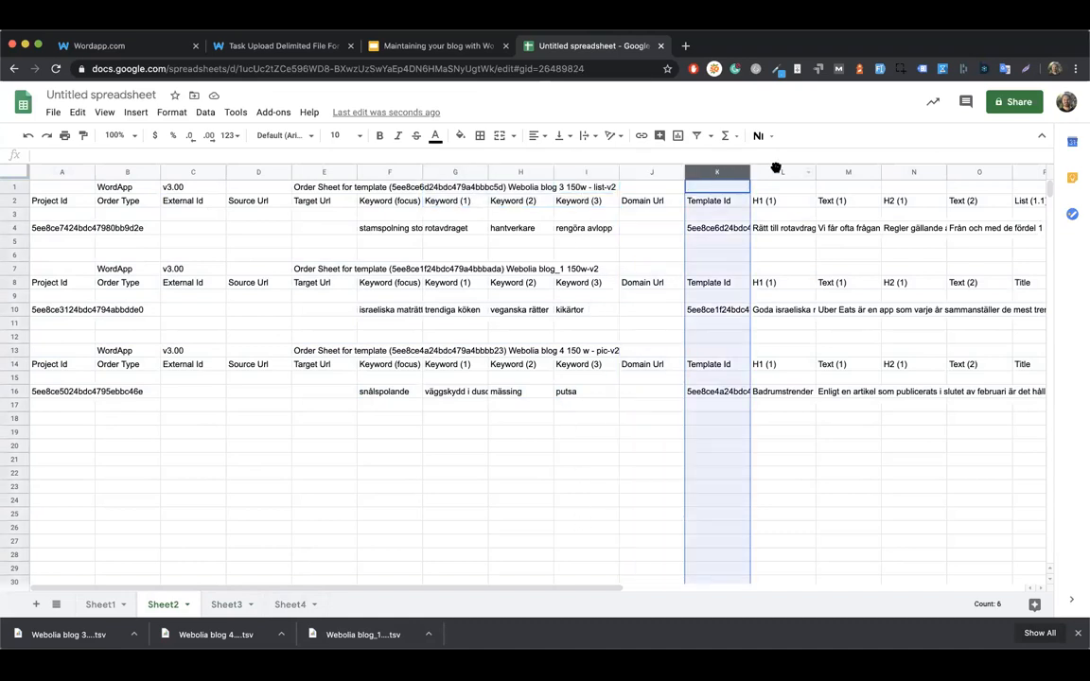
Compare the content columns of the three templates from H1 (1) onward, including List (1.1) to List (1.3).
left_click(774, 171)
scroll(776, 171, "right", 3)
scroll(774, 171, "right", 4)
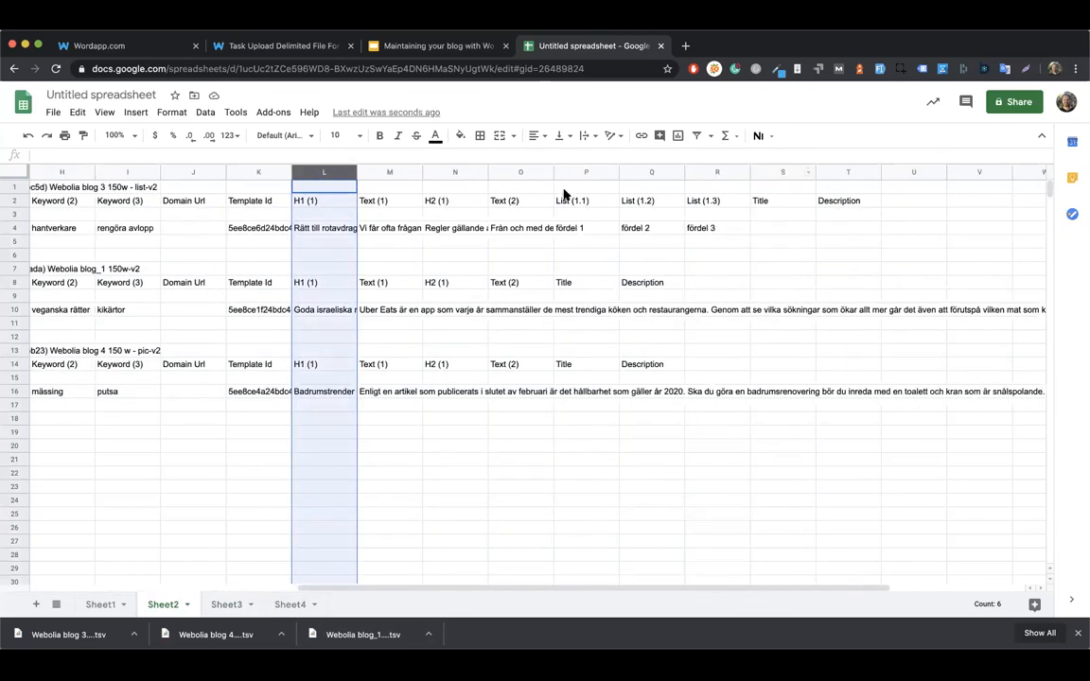
left_click(382, 201)
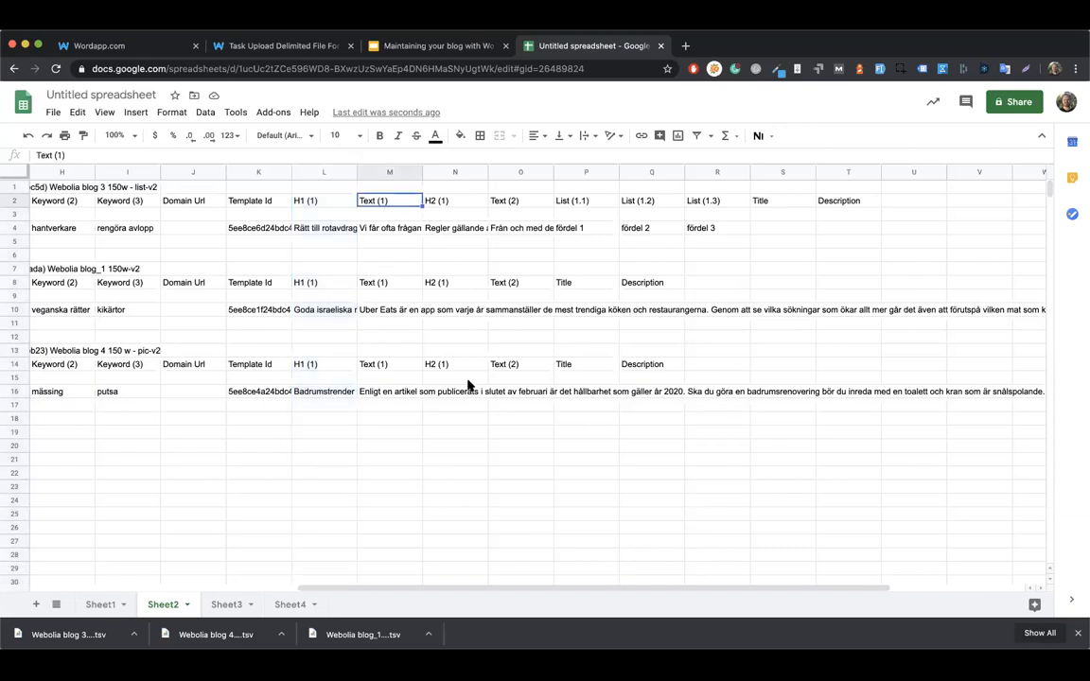
left_click_drag(587, 201, 739, 199)
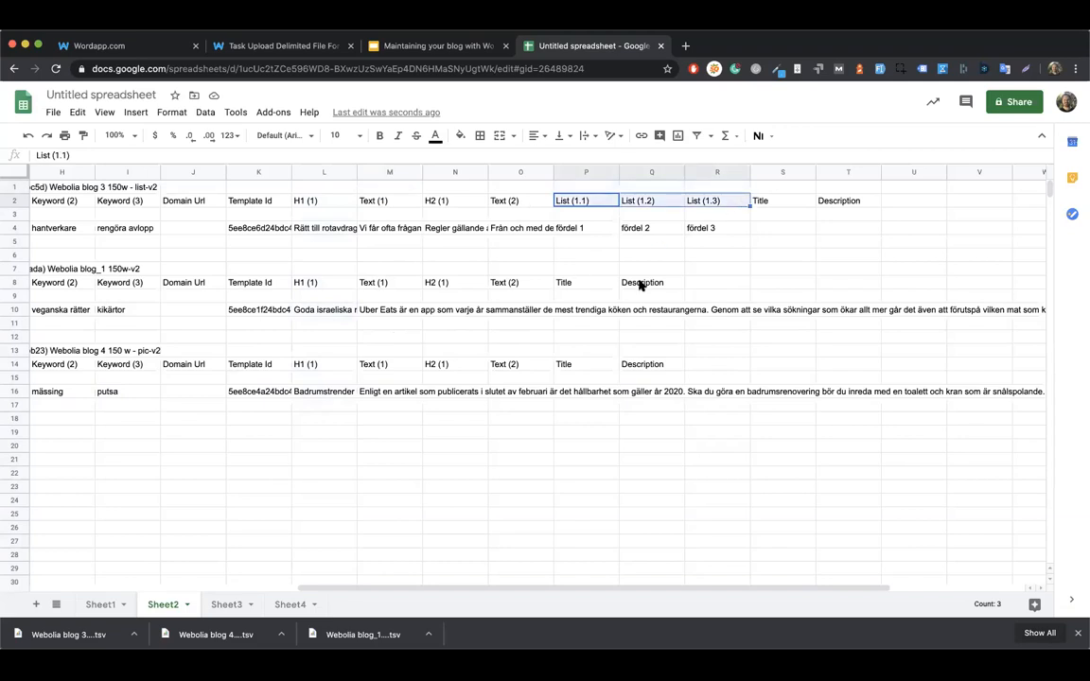
scroll(485, 297, "left", 2)
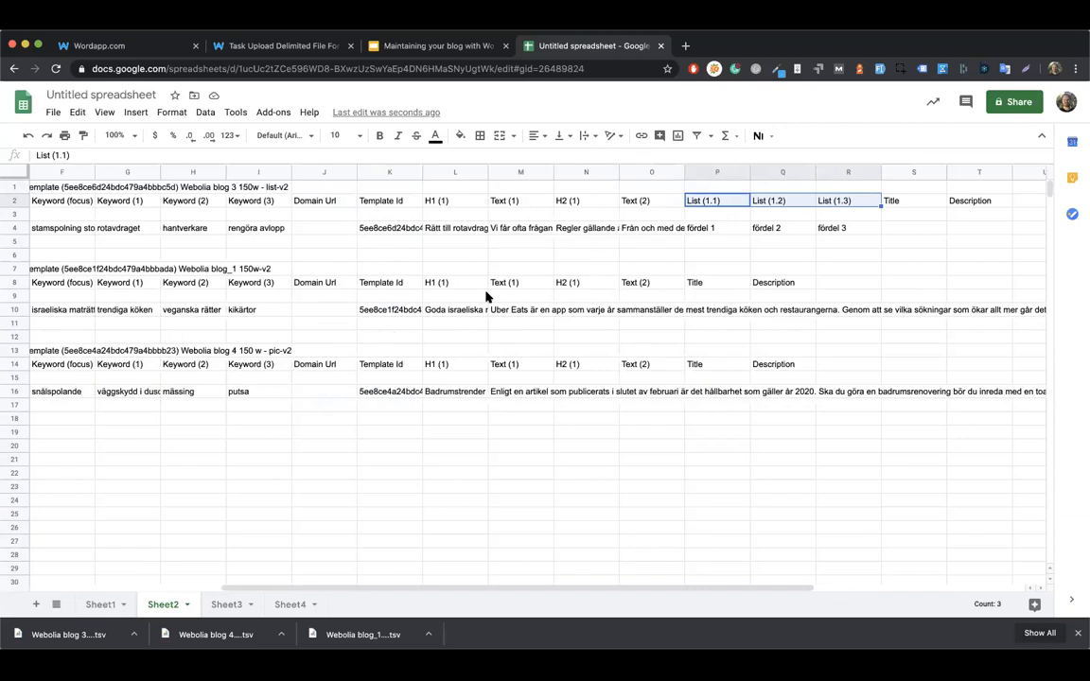
scroll(486, 297, "left", 3)
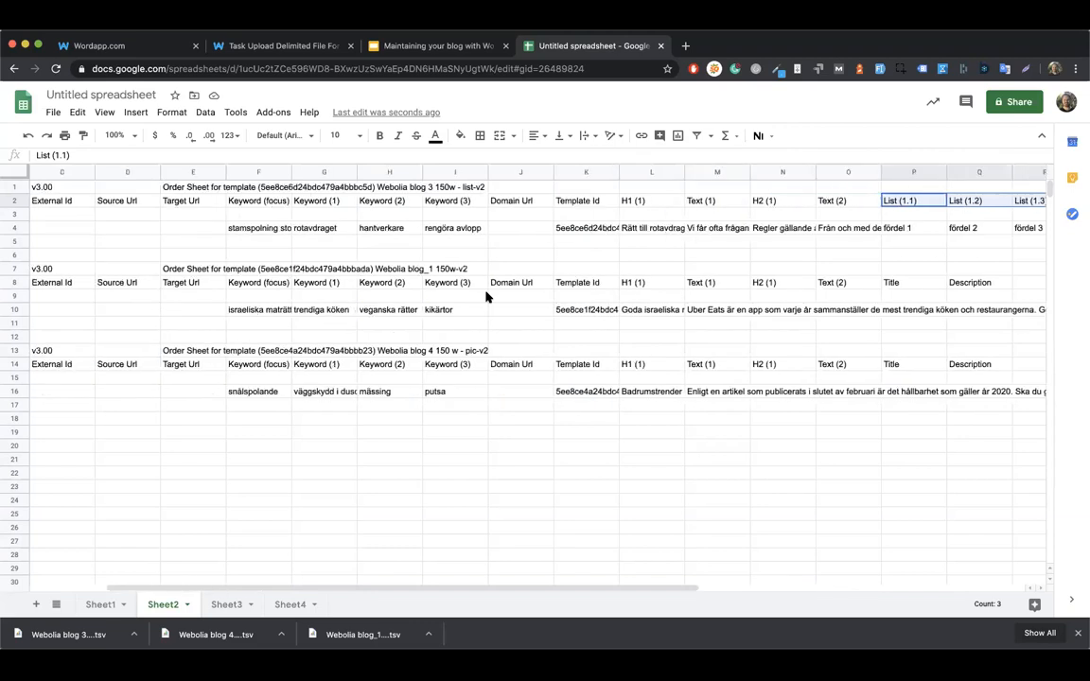
Copy the range from Domain Url to Description in rows 2 to 4 and paste it starting at cell I2.
left_click(433, 197)
left_click_drag(514, 192, 782, 230)
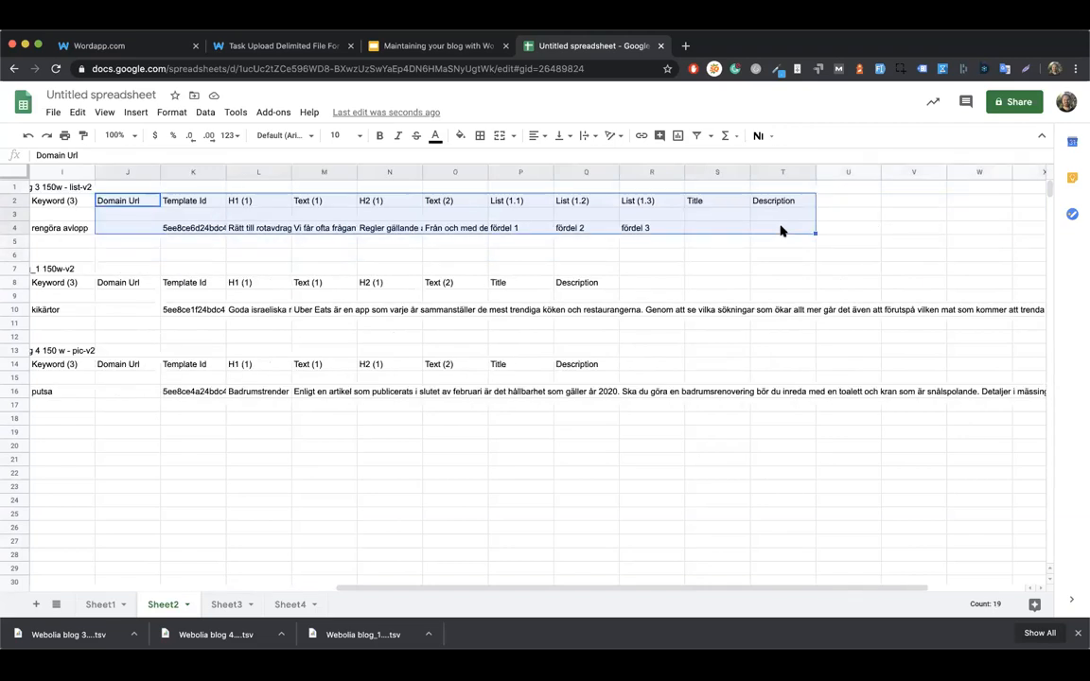
key("super+c")
scroll(781, 227, "left", 8)
left_click(589, 202)
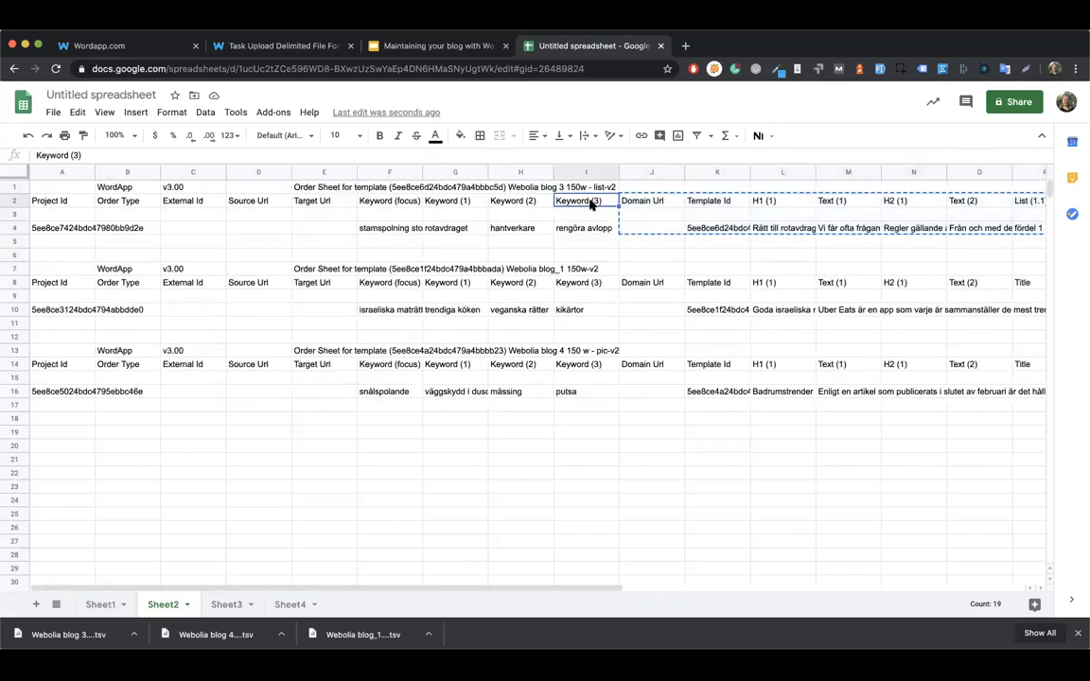
key("super+v")
left_click(593, 253)
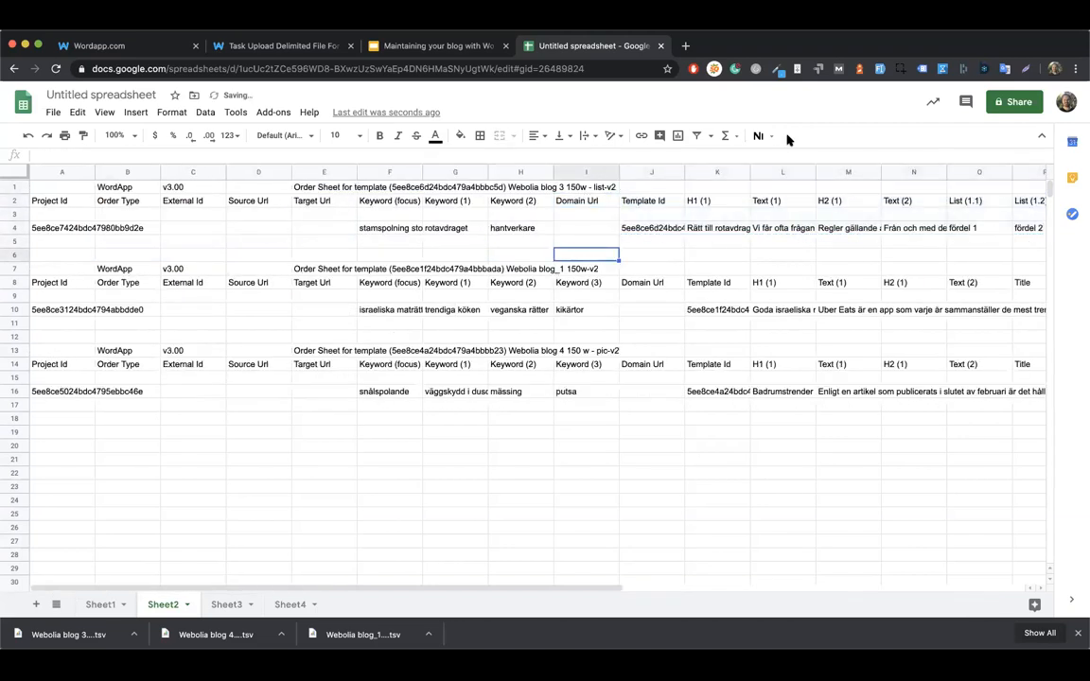
left_click(444, 255)
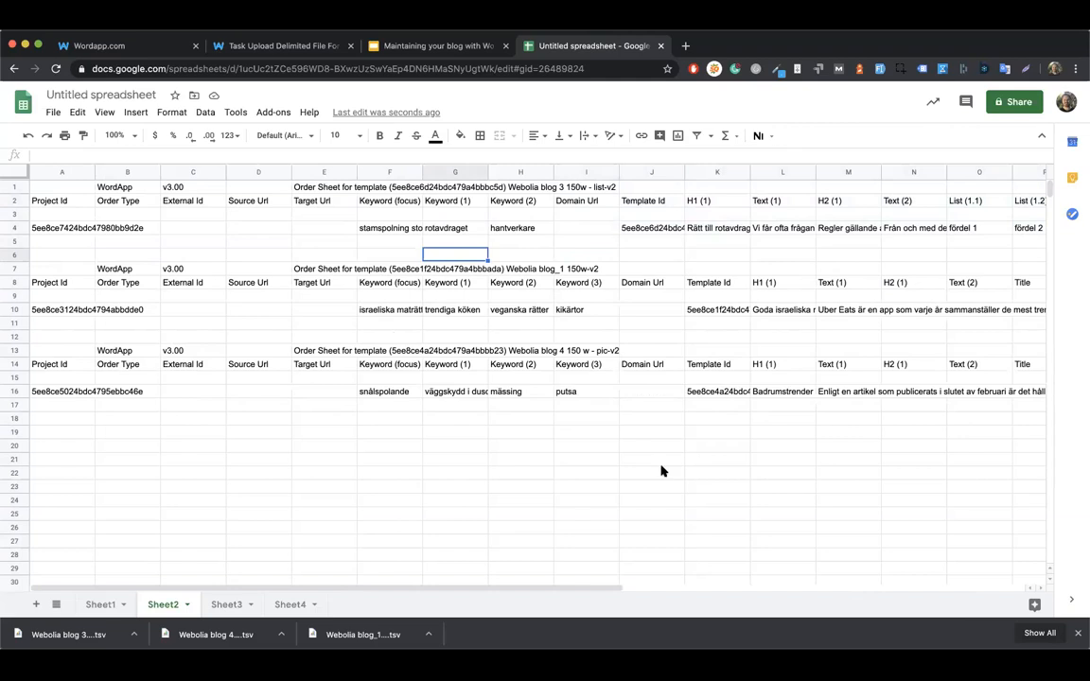
Move the block from Domain Url to Description in rows 2 to 4 so that it starts at cell J2.
left_click_drag(570, 201, 832, 233)
left_click(512, 232)
scroll(833, 234, "left", 7)
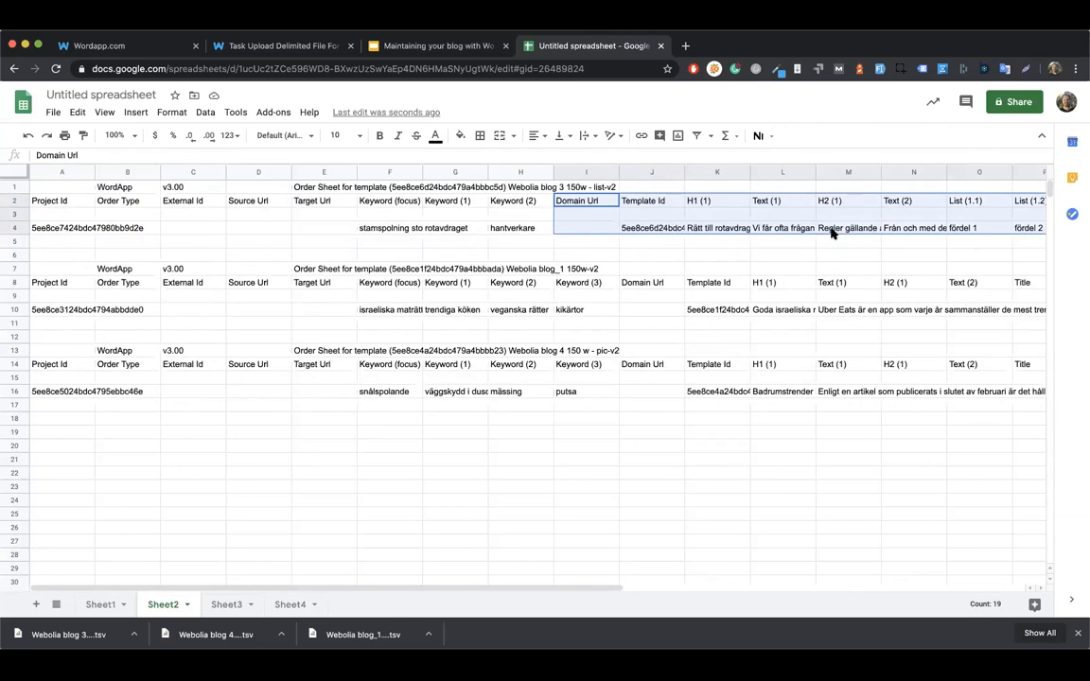
left_click_drag(636, 195, 966, 233)
key("super+z")
key("super+x")
scroll(790, 238, "left", 7)
left_click(661, 205)
key("super+v")
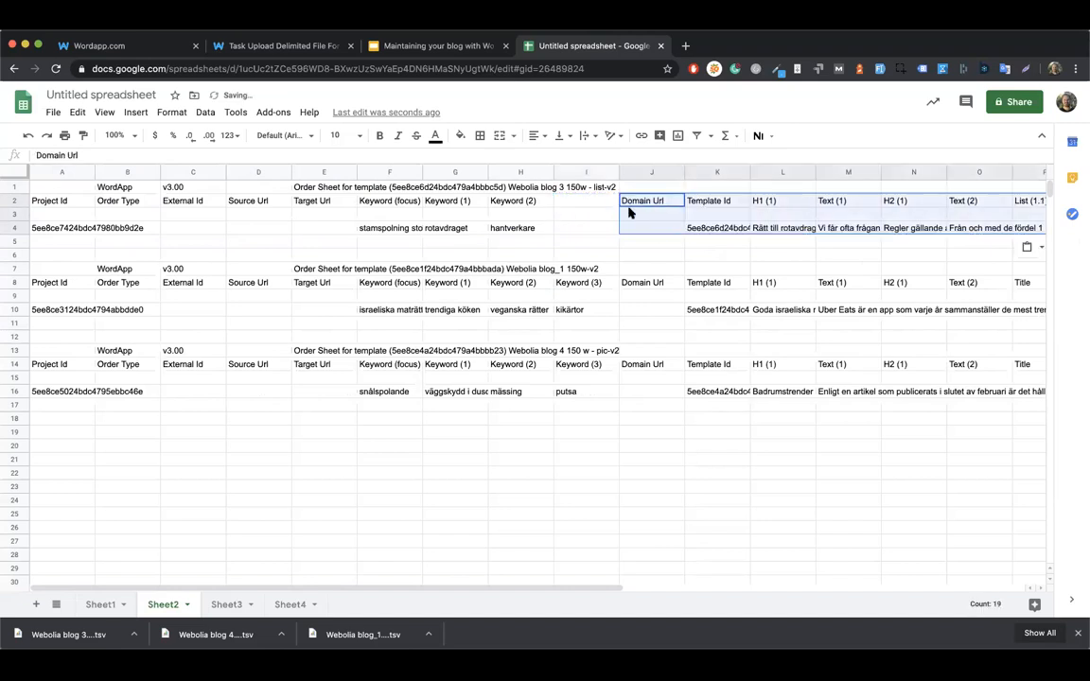
Copy the Keyword (3) header from cell I8 into the empty cell I2.
left_click(597, 215)
left_click(568, 233)
left_click(687, 228)
left_click(587, 230)
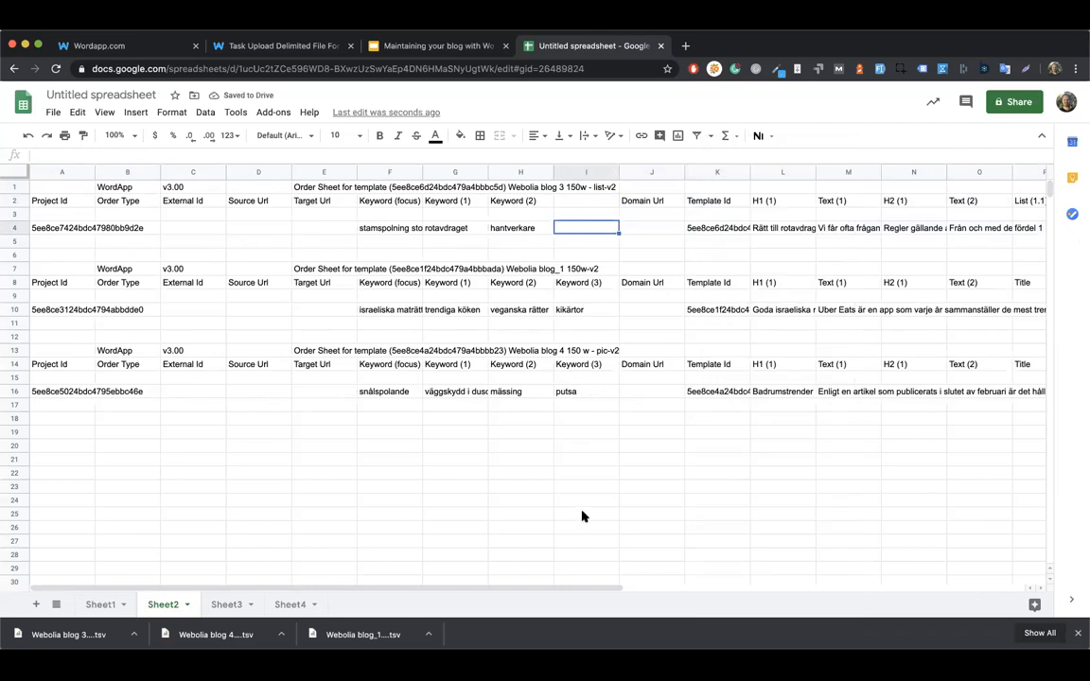
left_click(566, 284)
key("ctrl+c")
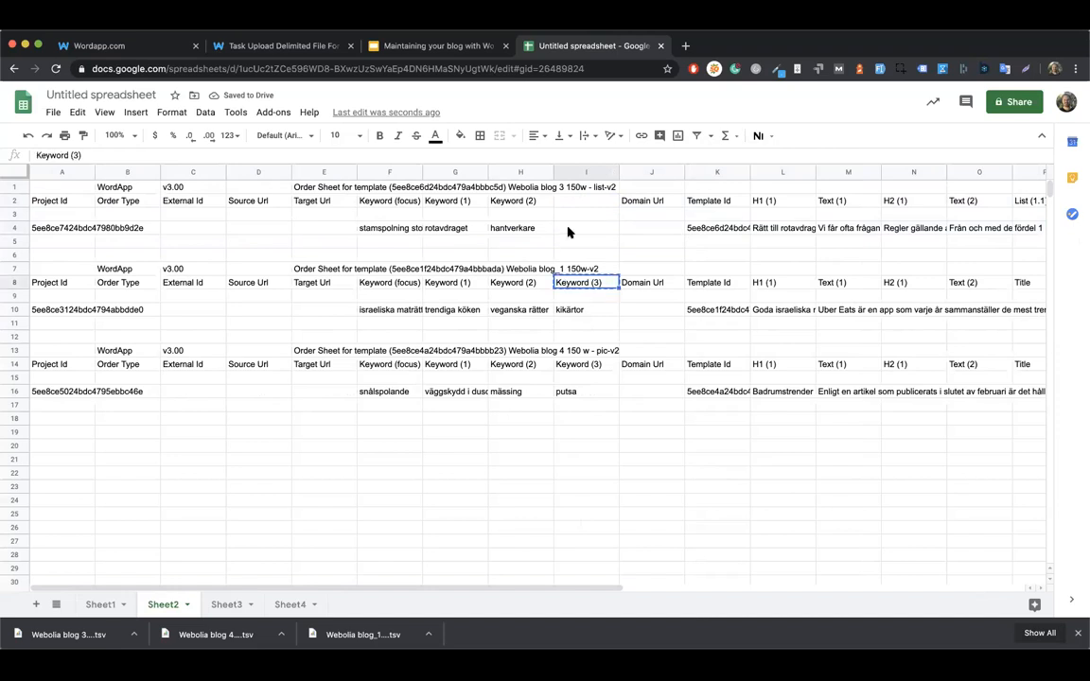
left_click(568, 202)
key("ctrl+v")
left_click(564, 230)
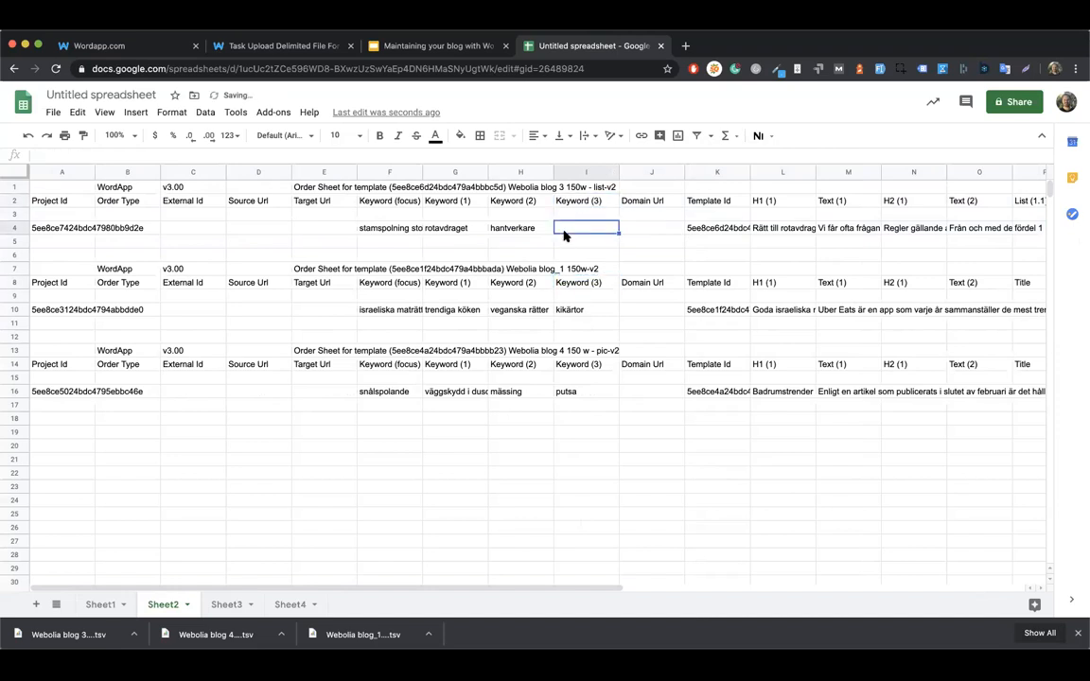
Undo the recent edits in Sheet2, then restore them up to the block placement with Domain Url in cell J2.
key("super+z")
key("super+z")
key("super+z")
key("super+z")
key("super+z")
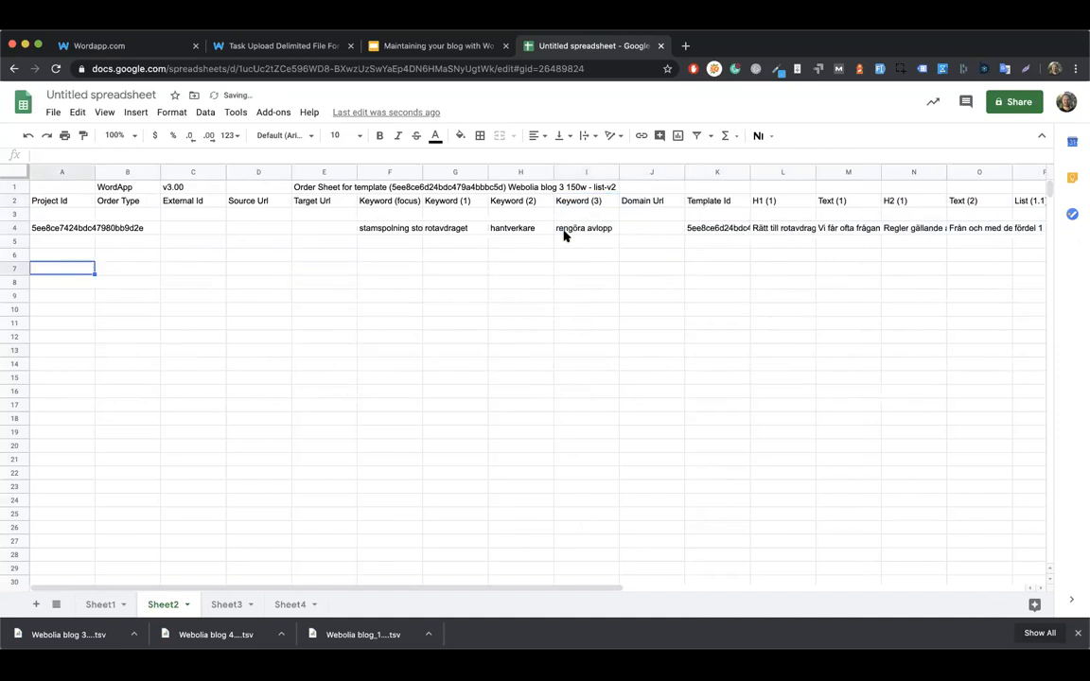
left_click(45, 136)
left_click(45, 136)
left_click(45, 136)
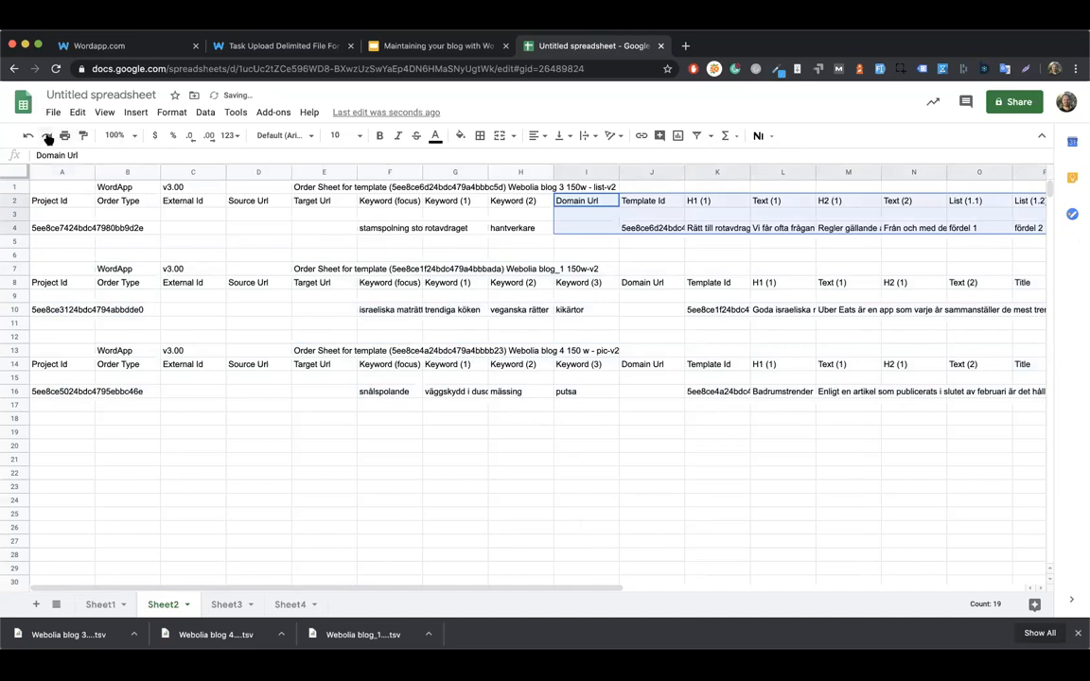
key("super+z")
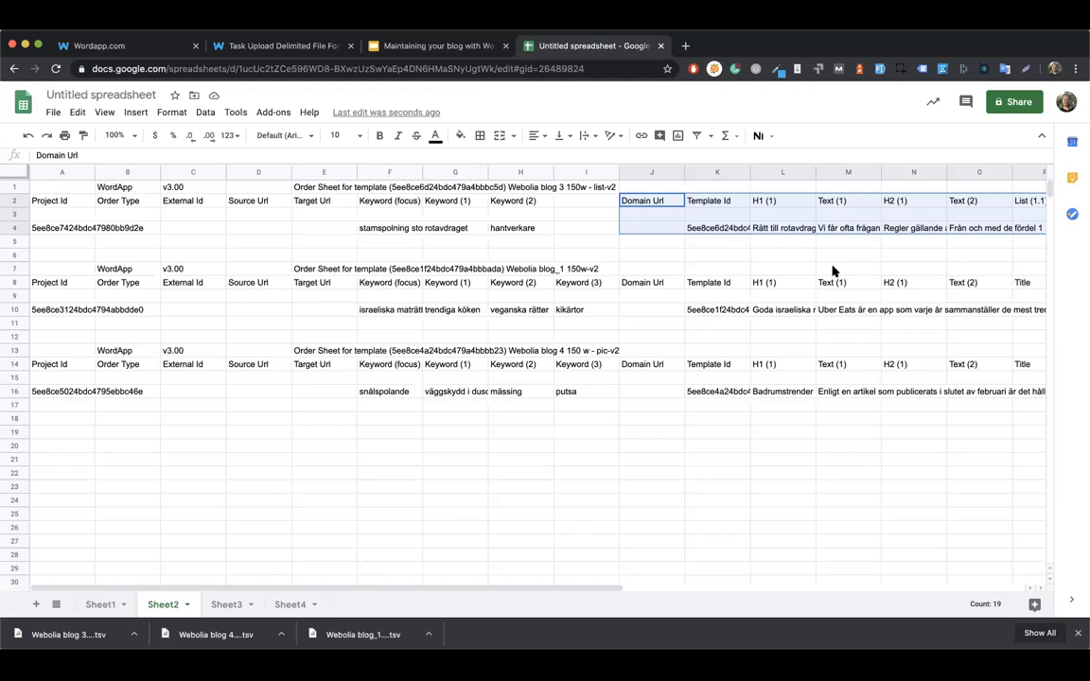
Enter the header "Keyword (3)" in cell I2 and copy "kikärtor" from I10 into I4.
left_click(649, 245)
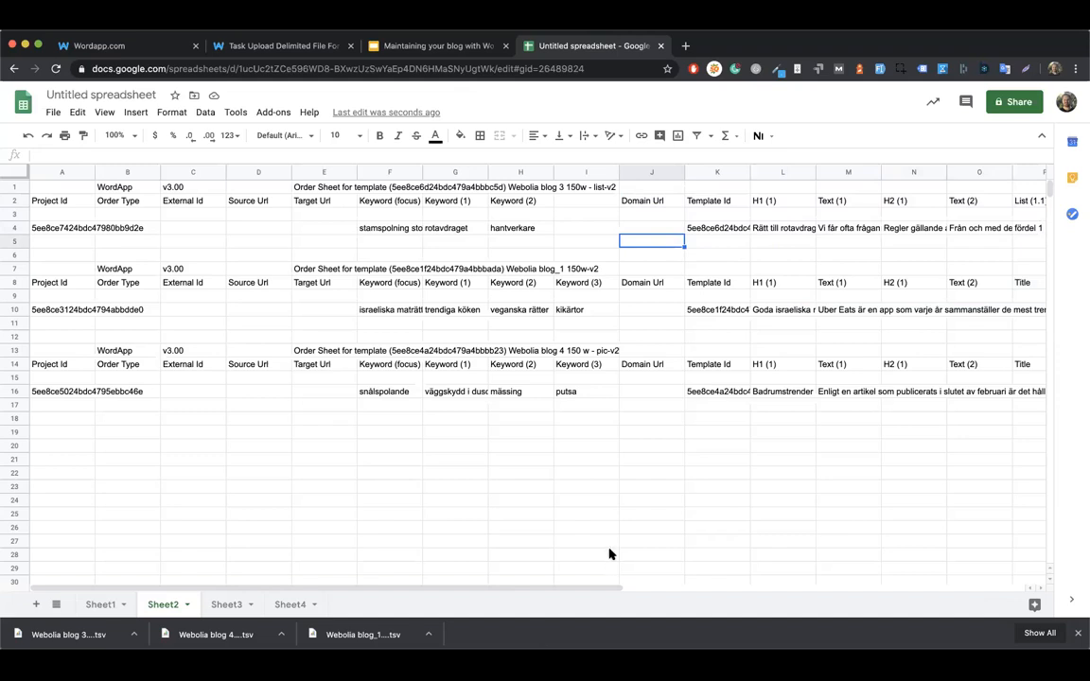
left_click(572, 200)
type("Keyword (3)")
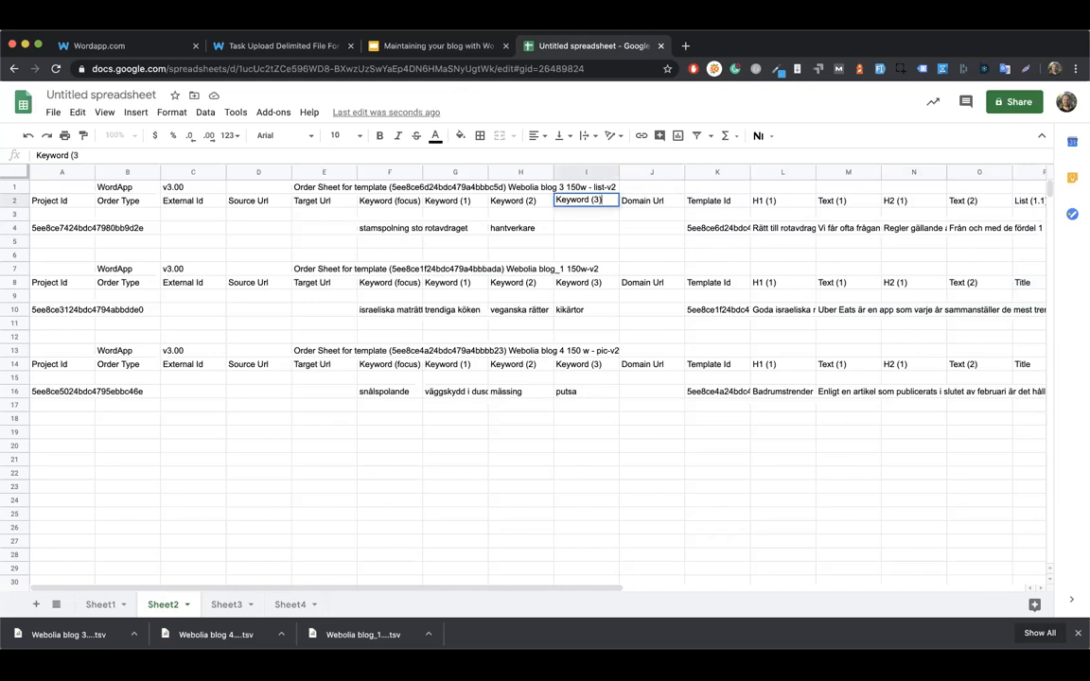
key("Return")
left_click(570, 309)
key("ctrl+c")
left_click(568, 230)
key("ctrl+v")
left_click(568, 265)
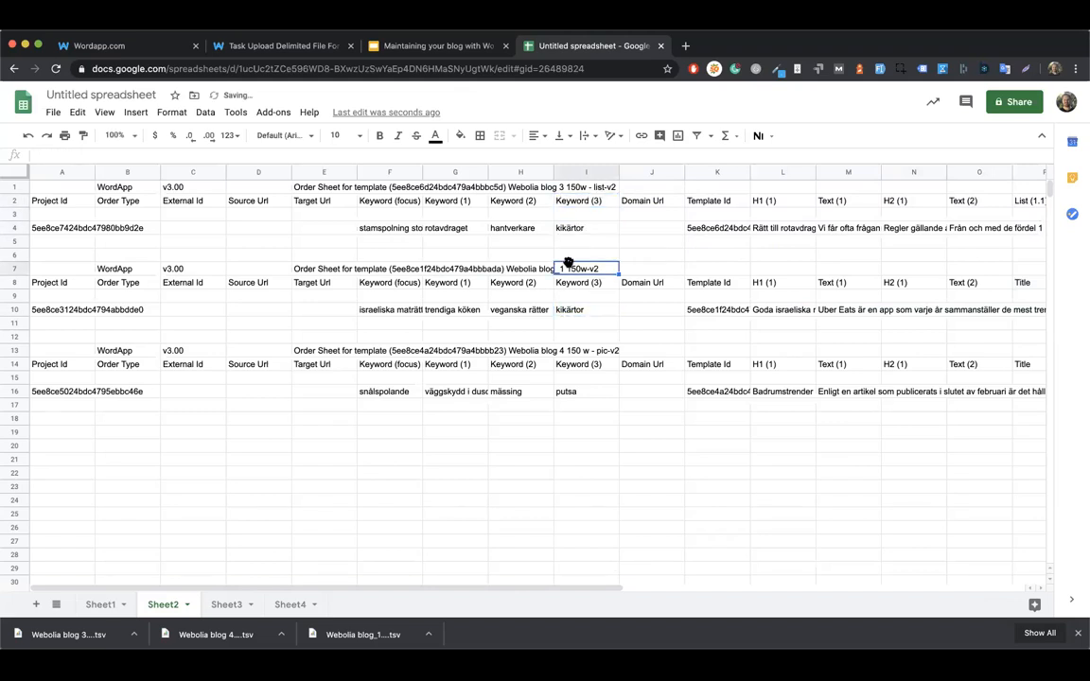
Delete columns M to Z from Sheet2 so that H1 (1) is the last column.
left_click(717, 230)
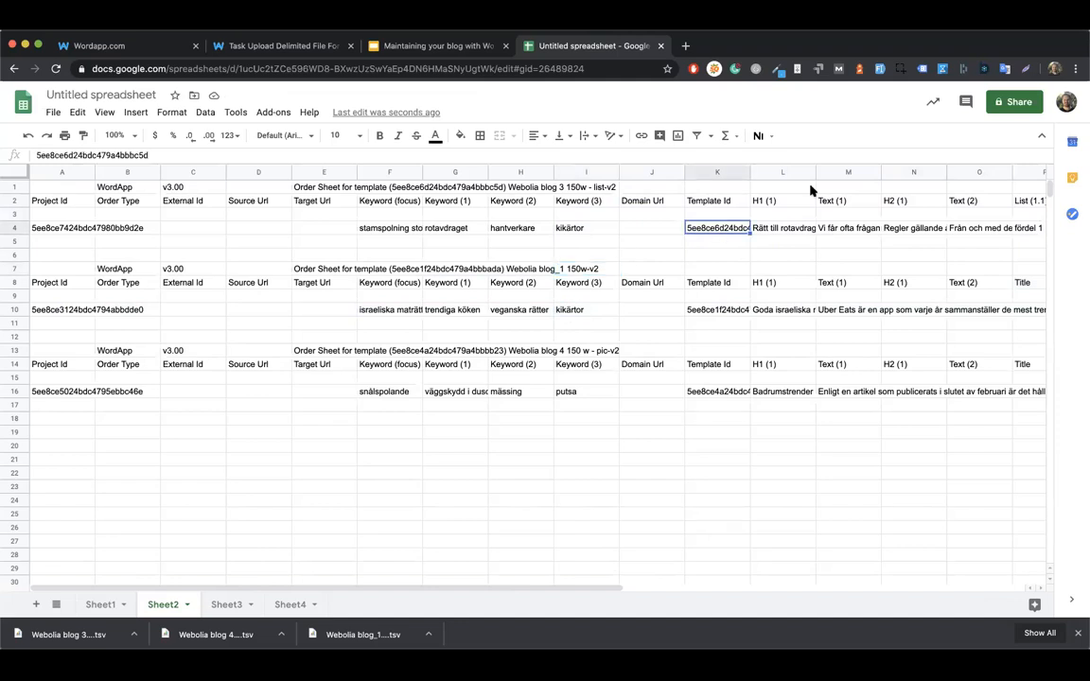
left_click_drag(837, 171, 1074, 177)
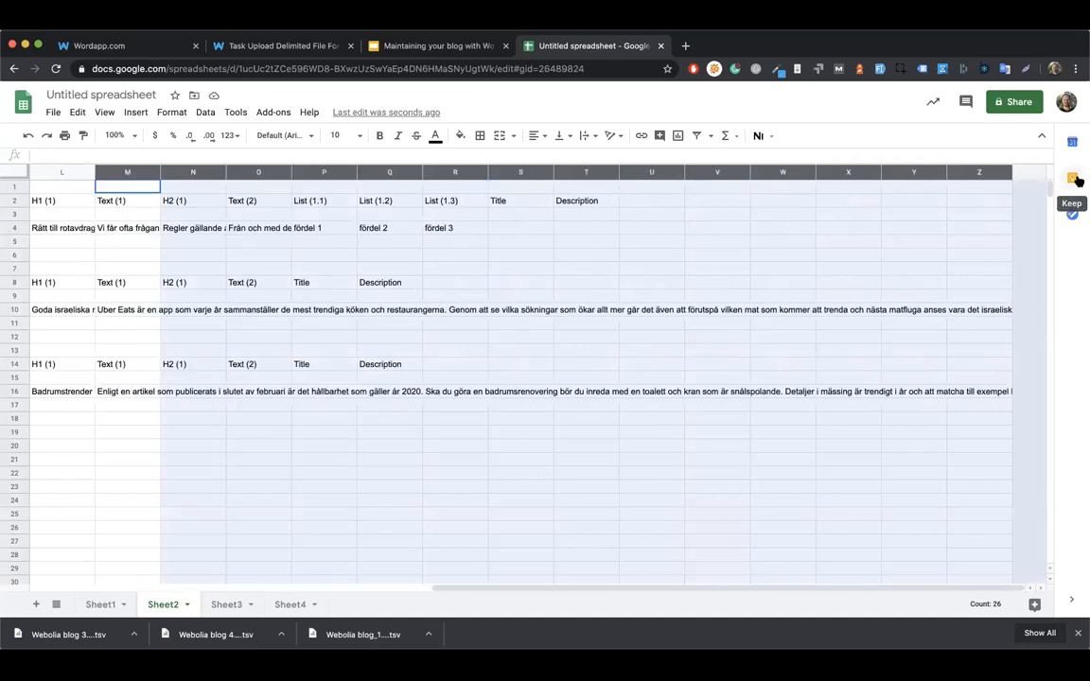
right_click(955, 182)
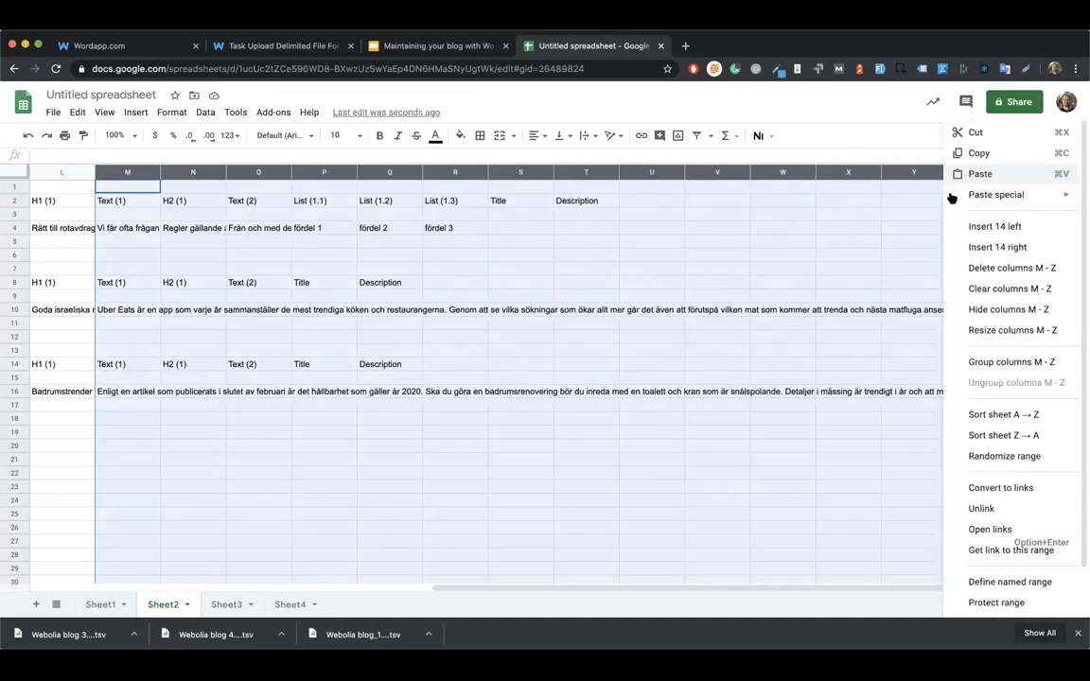
left_click(958, 268)
left_click(757, 284)
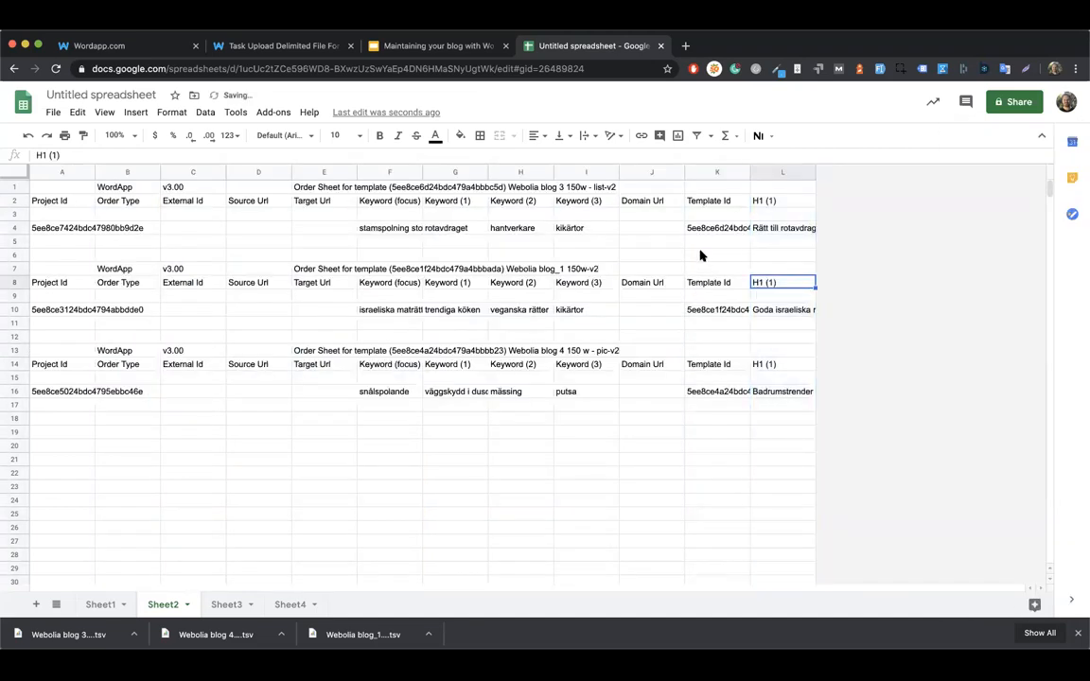
Move the template IDs from cells K10 and K16 into K5 and K6, below the first template ID.
left_click(720, 309)
left_click(703, 243)
key("ctrl+v")
left_click(699, 389)
key("ctrl+x")
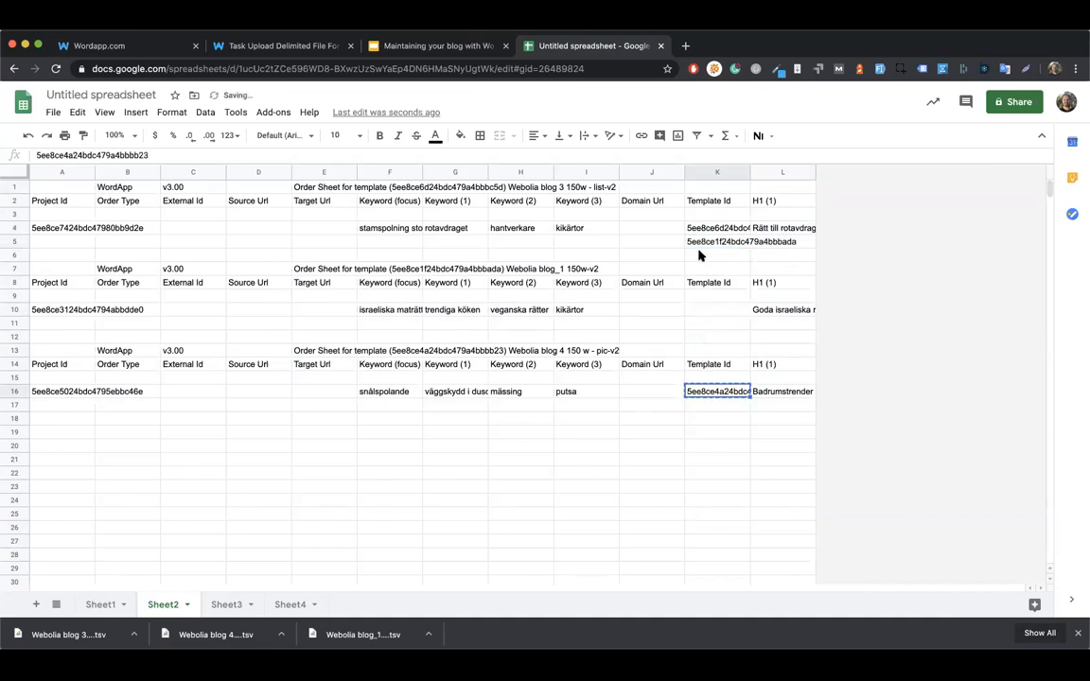
left_click(700, 255)
key("ctrl+v")
Clear the contents of rows 7 to 22, removing the two lower order blocks.
left_click_drag(18, 270, 31, 482)
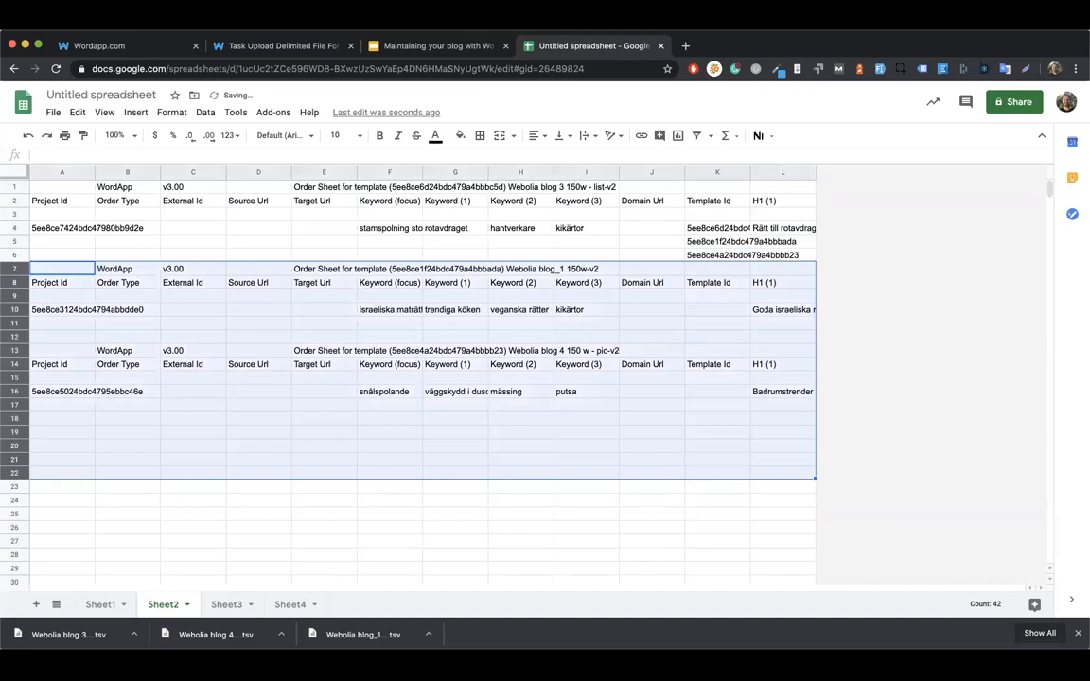
key("Delete")
left_click(708, 346)
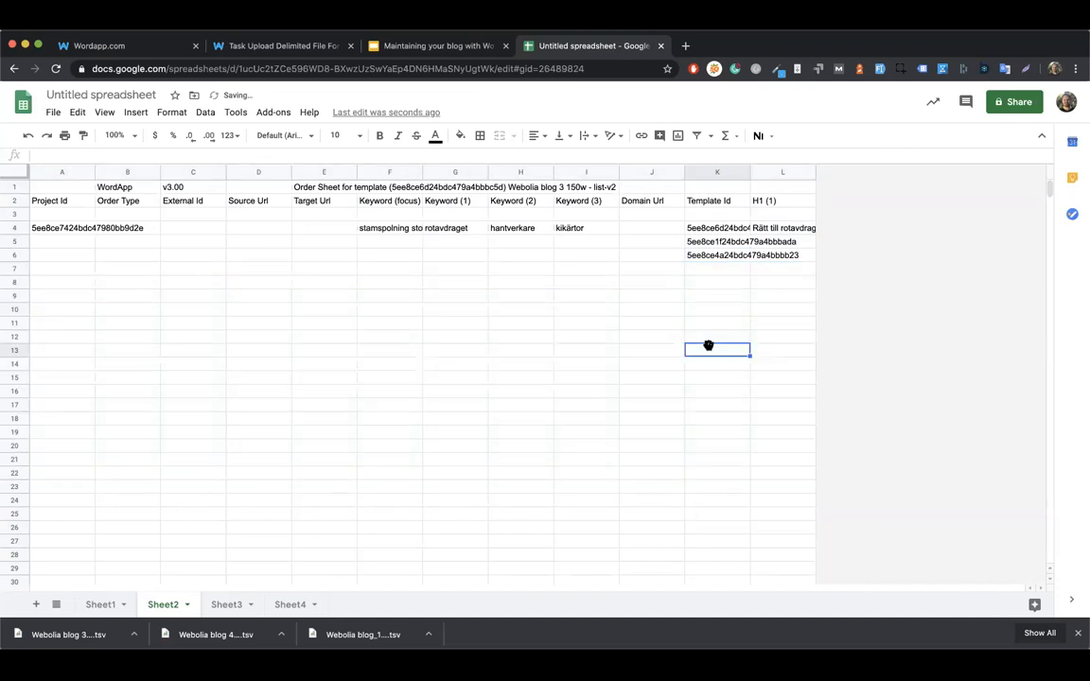
Copy the project ID from cell A4 into cells A5 and A6.
left_click(61, 228)
key("ctrl+x")
left_click(56, 242)
left_click_drag(56, 248, 53, 256)
key("ctrl+v")
Enter "new content" as the Order Type in cell B4 and copy it to B5 and B6.
left_click(130, 228)
type("NEW CON")
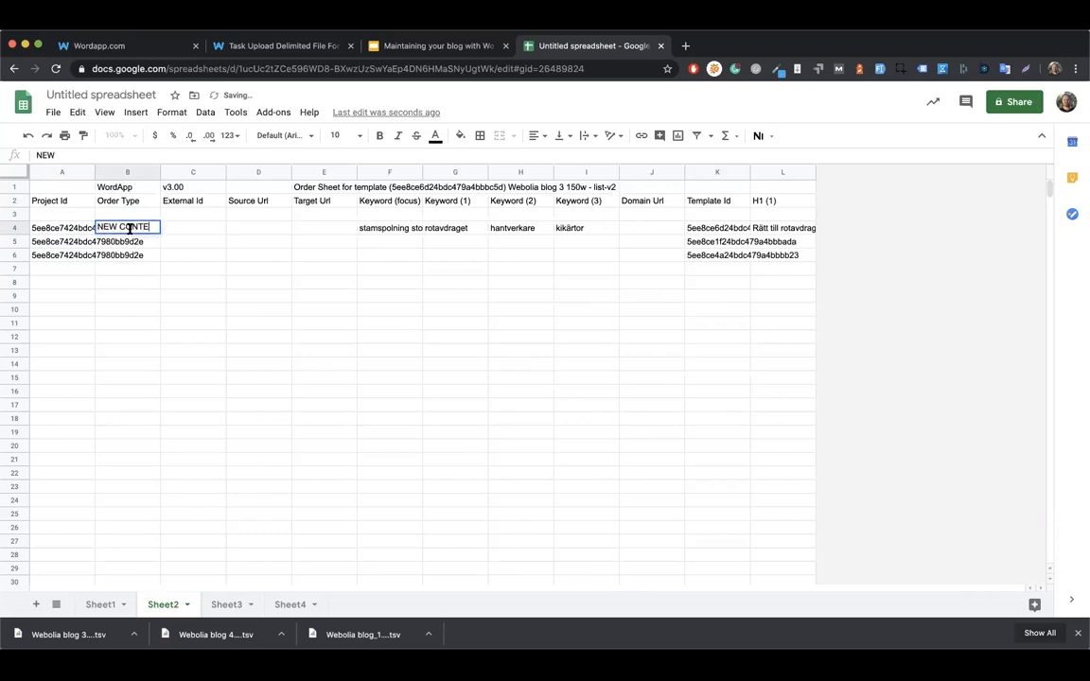
key("BackSpace")
key("BackSpace")
key("BackSpace")
type("new content")
key("Return")
left_click(140, 230)
key("ctrl+c")
key("ctrl+v")
Enter "blog_post" as the External Id in cell C4 and copy it to C5 and C6.
left_click(206, 233)
type("blog_post")
key("Return")
left_click(194, 233)
key("ctrl+c")
left_click(190, 242)
key("ctrl+v")
left_click(179, 255)
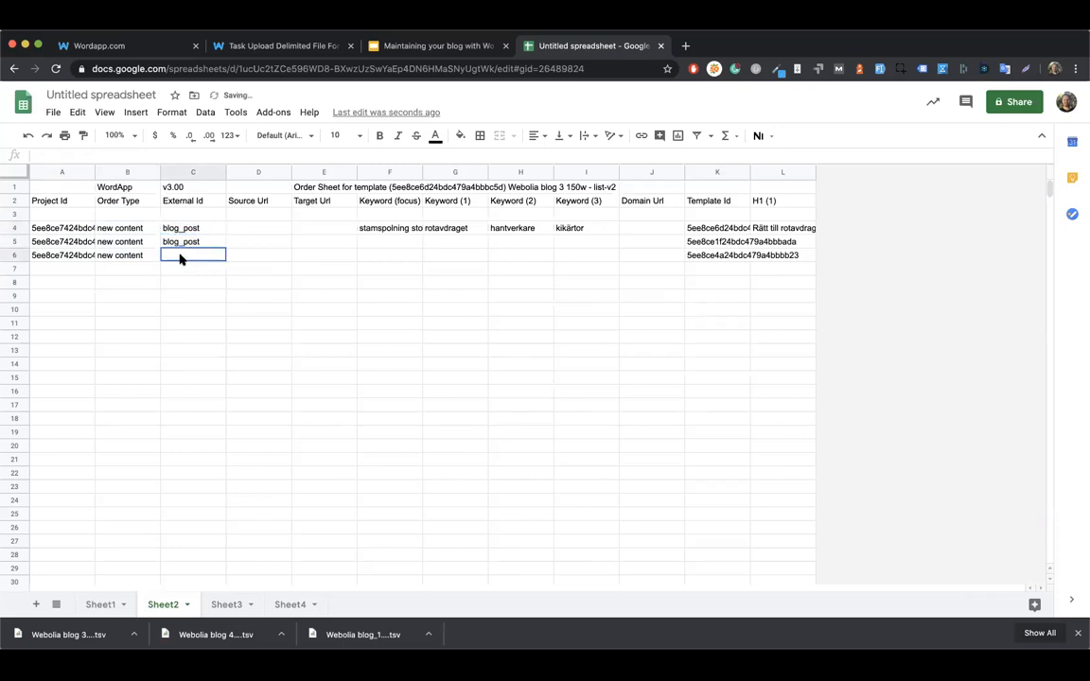
key("ctrl+v")
left_click(256, 322)
Review the keyword cells F4 to I4, the template IDs in K4 to K6 and the Keyword (3) header.
left_click_drag(398, 231, 400, 255)
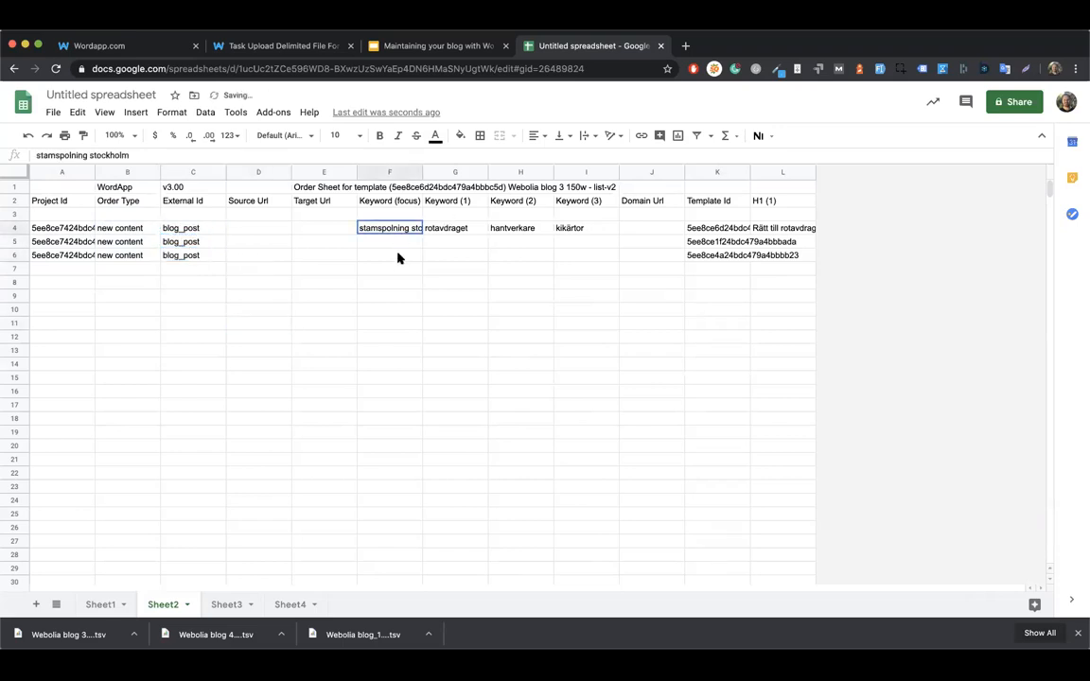
left_click_drag(714, 232, 713, 263)
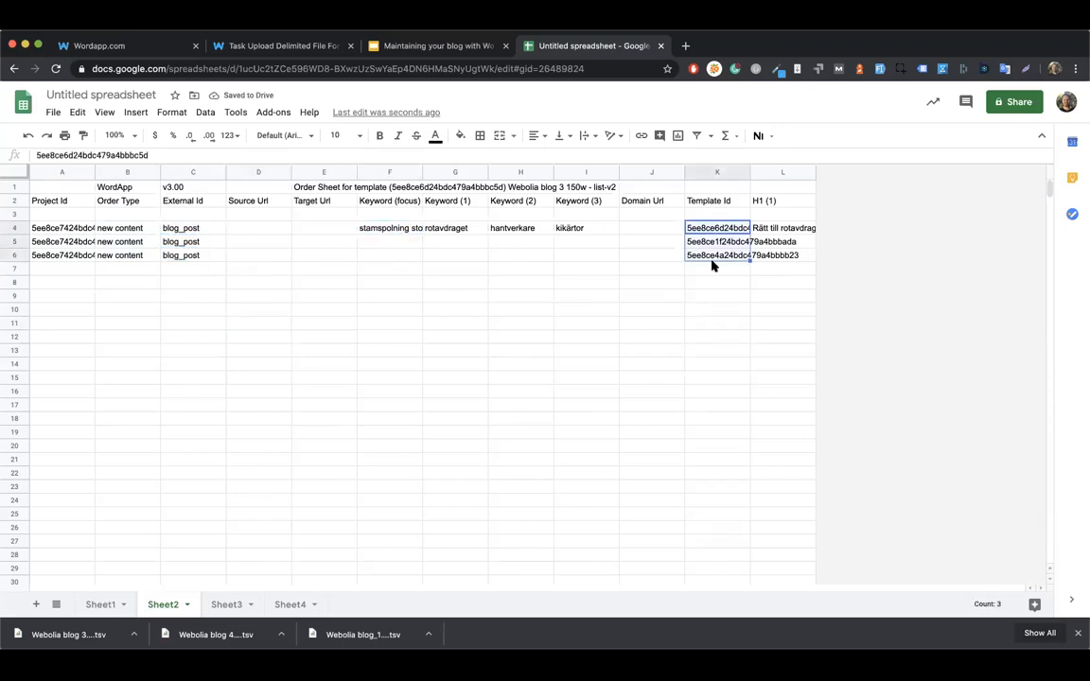
left_click(377, 236)
left_click_drag(378, 235, 598, 230)
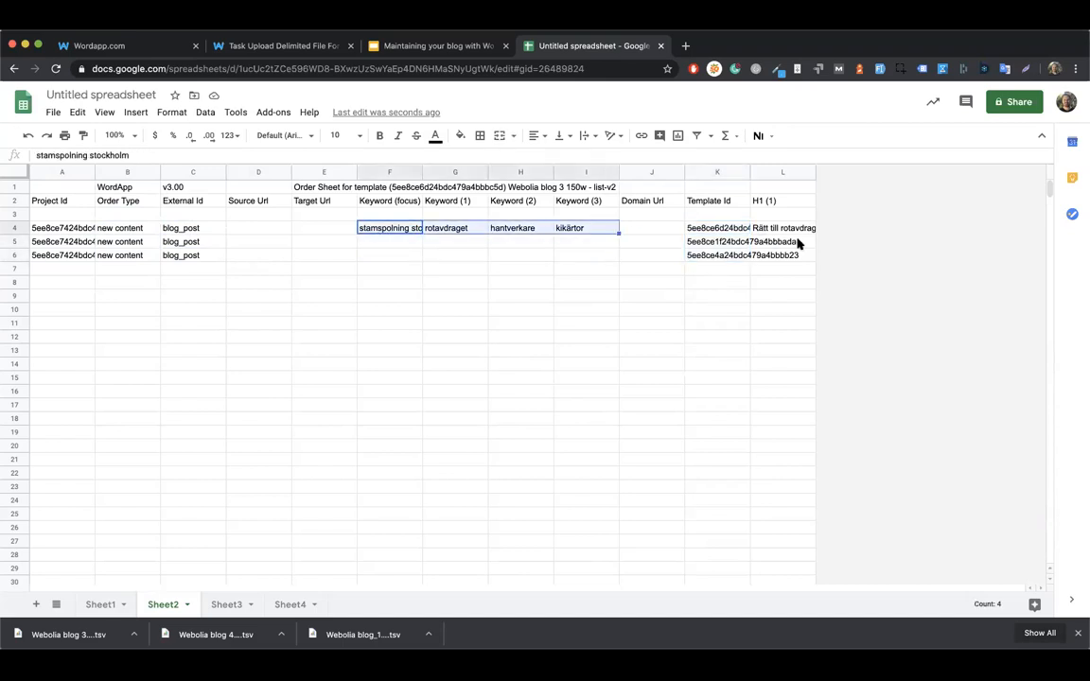
left_click(450, 255)
left_click(596, 202)
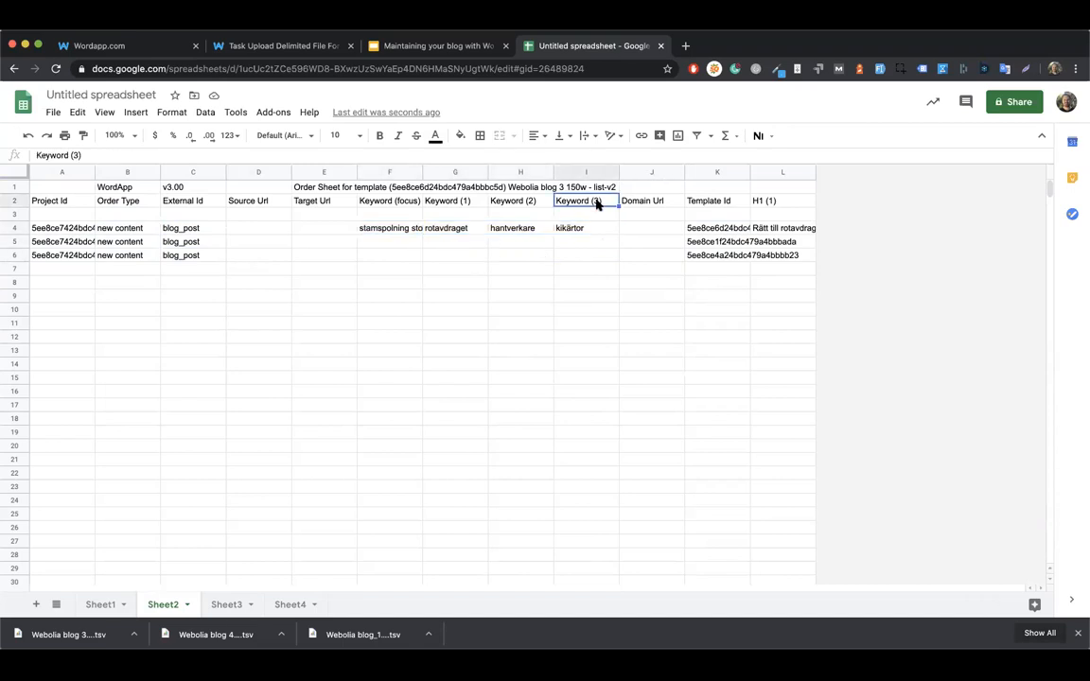
Insert a column between Keyword (3) and Domain Url and enter "Substitue (3)" as its header in J2.
right_click(642, 171)
left_click(690, 247)
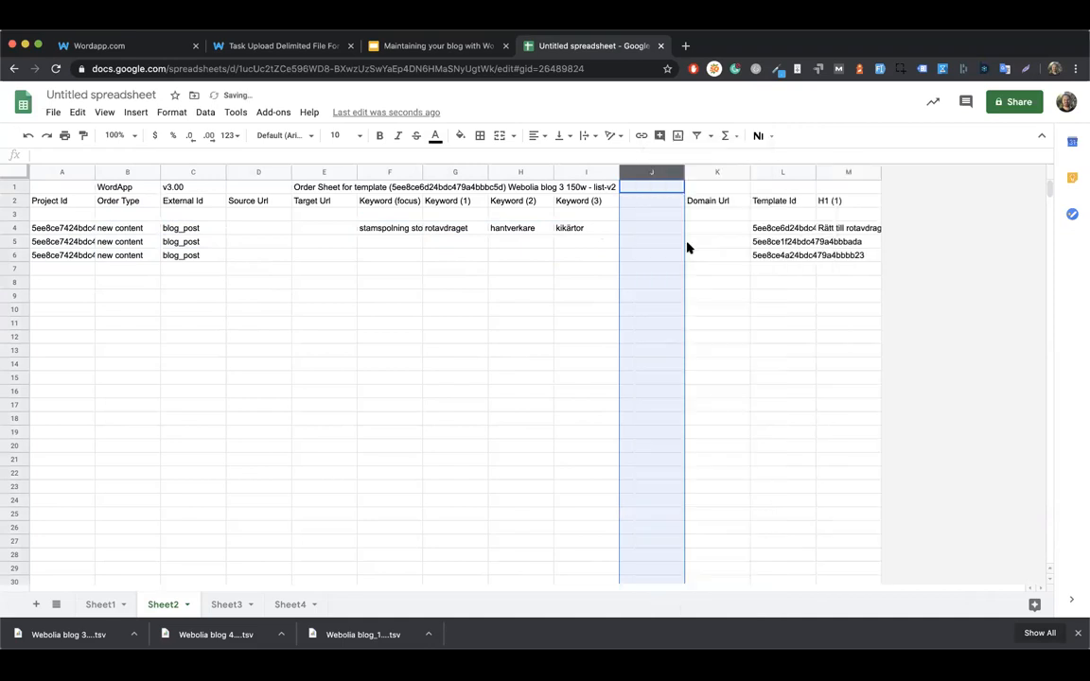
left_click(636, 203)
type("Subst")
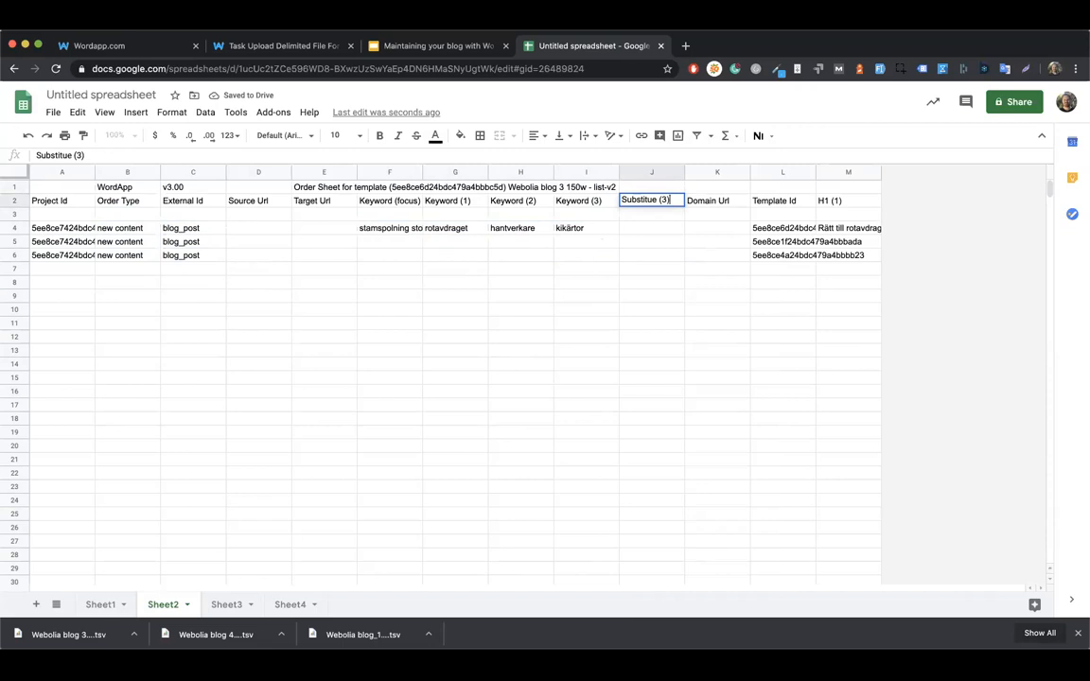
type("itue (3)")
key("Return")
left_click_drag(592, 200, 647, 206)
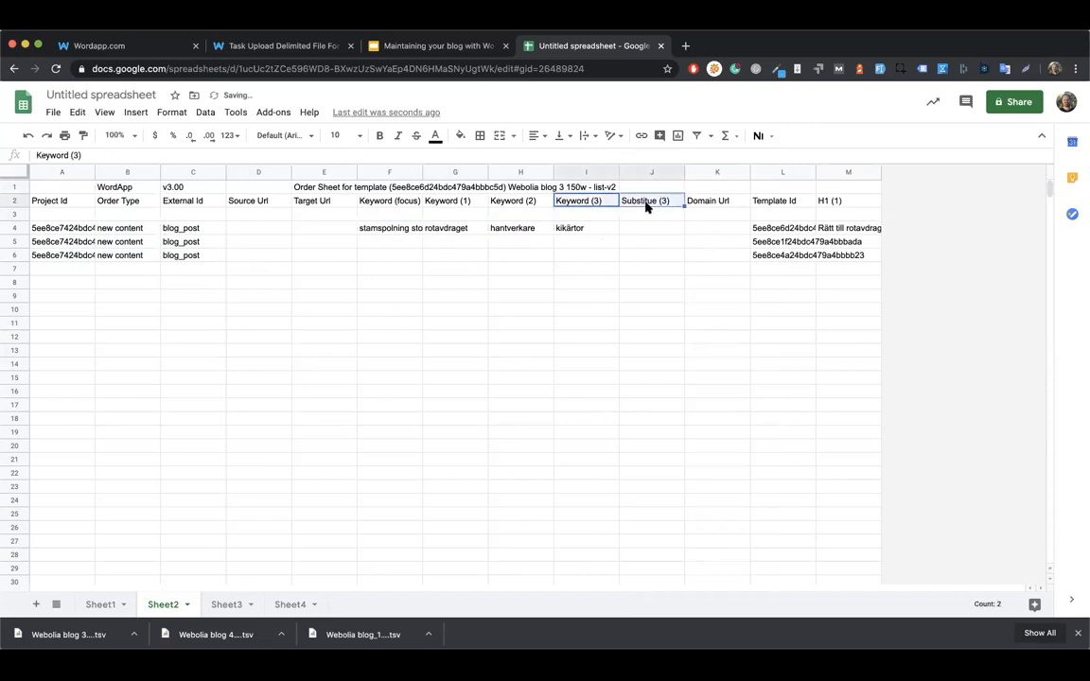
left_click(644, 203)
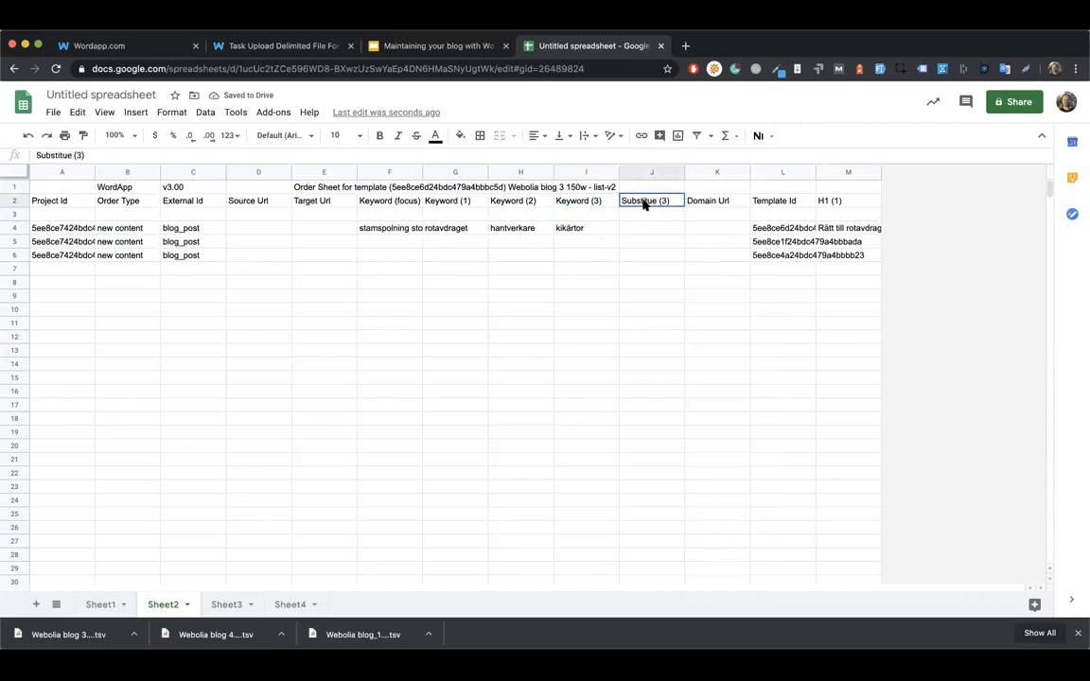
Enter the link substitute <a href="wordapp.com/link"><kikärtor</a> in cell J4, copying the keyword from cell I4.
left_click(637, 233)
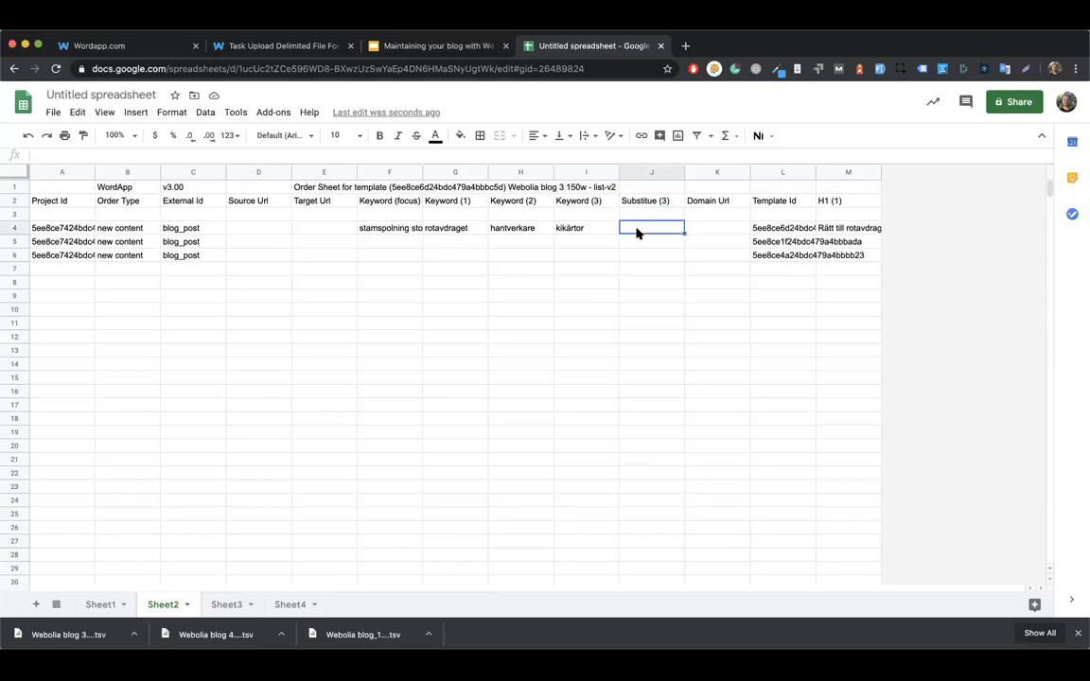
type("<a href=\"wordapp.com")
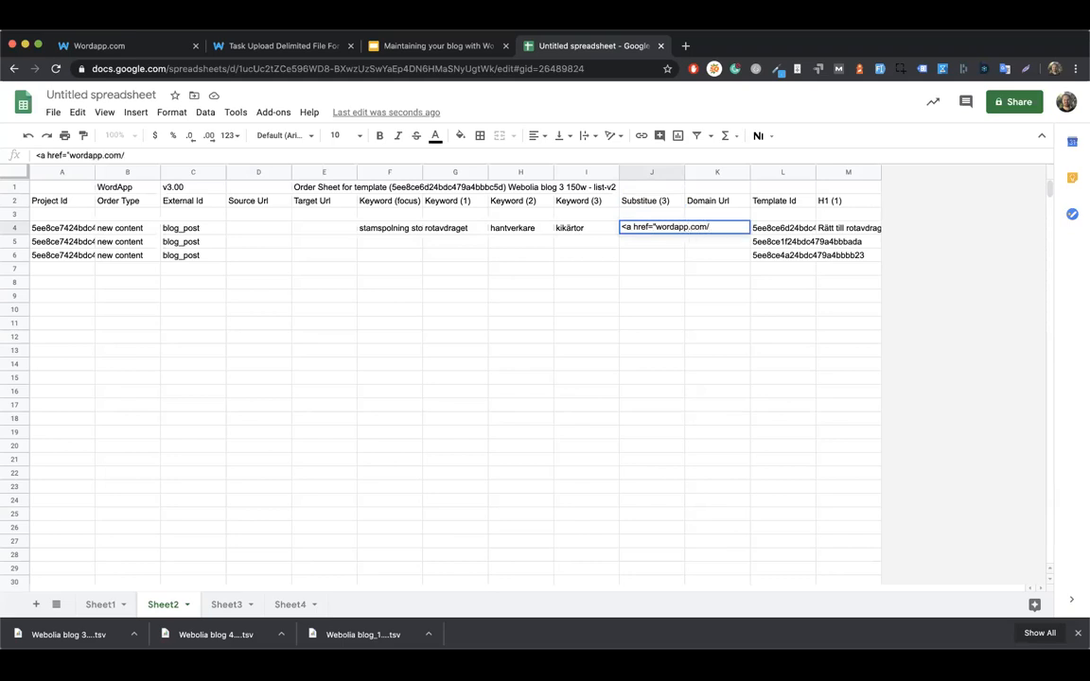
type("/link\"><")
left_click(585, 231)
key("ctrl+c")
left_click(626, 227)
type("<")
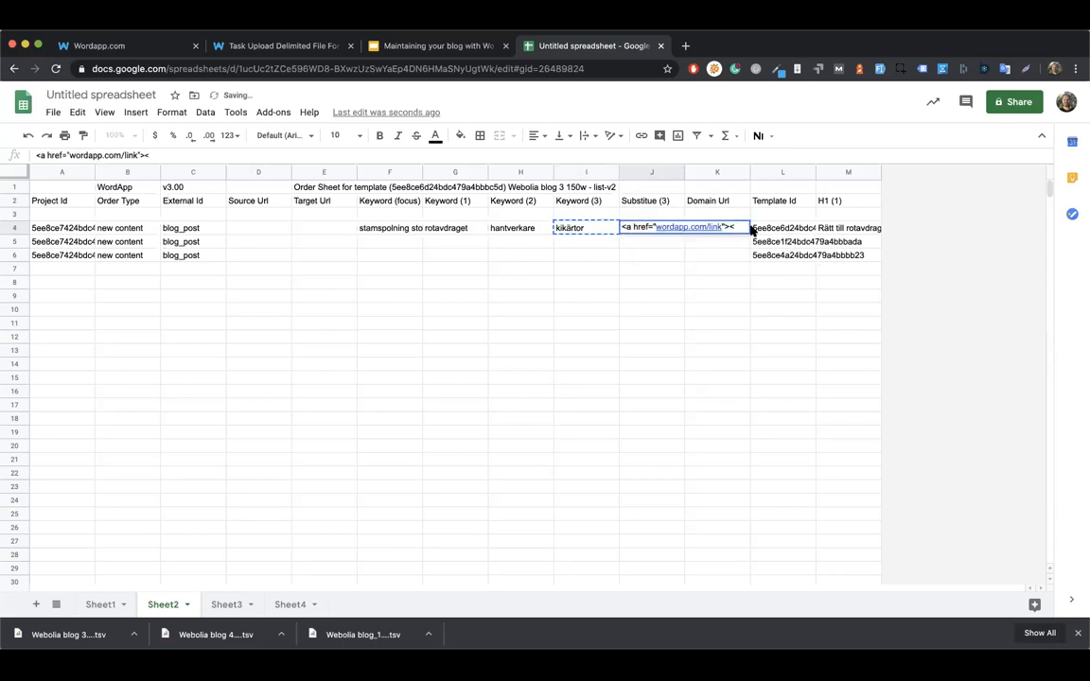
key("ctrl+v")
type("</a")
type(">")
key("Return")
left_click(657, 232)
left_click(568, 232)
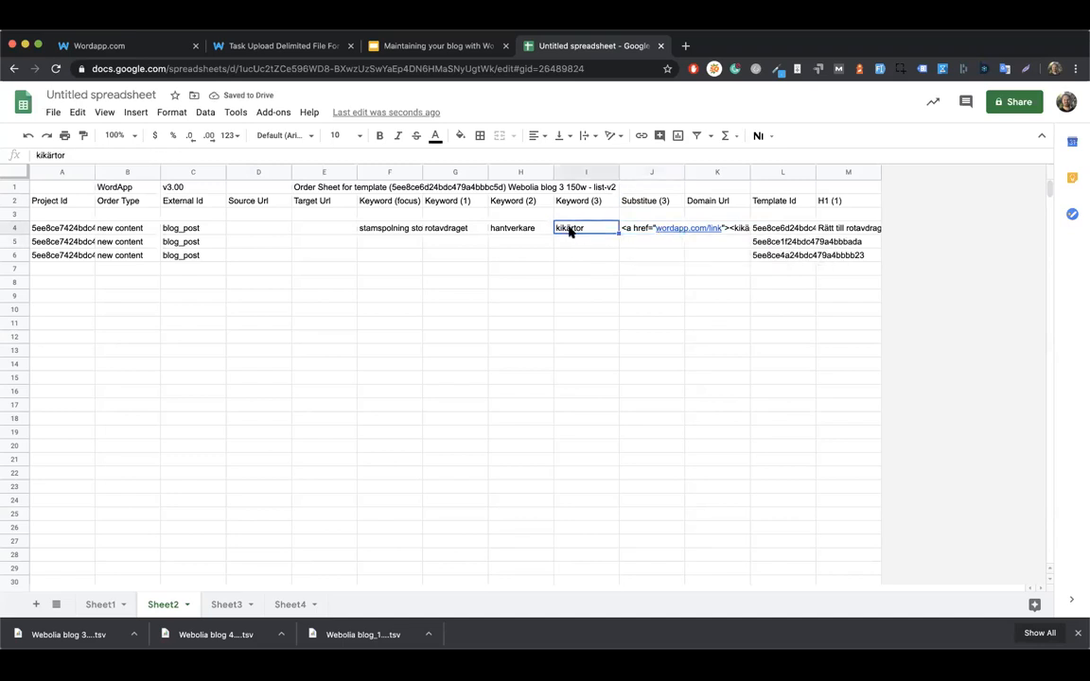
Set the text wrapping of the link substitute in cell J4 to clip.
left_click(634, 231)
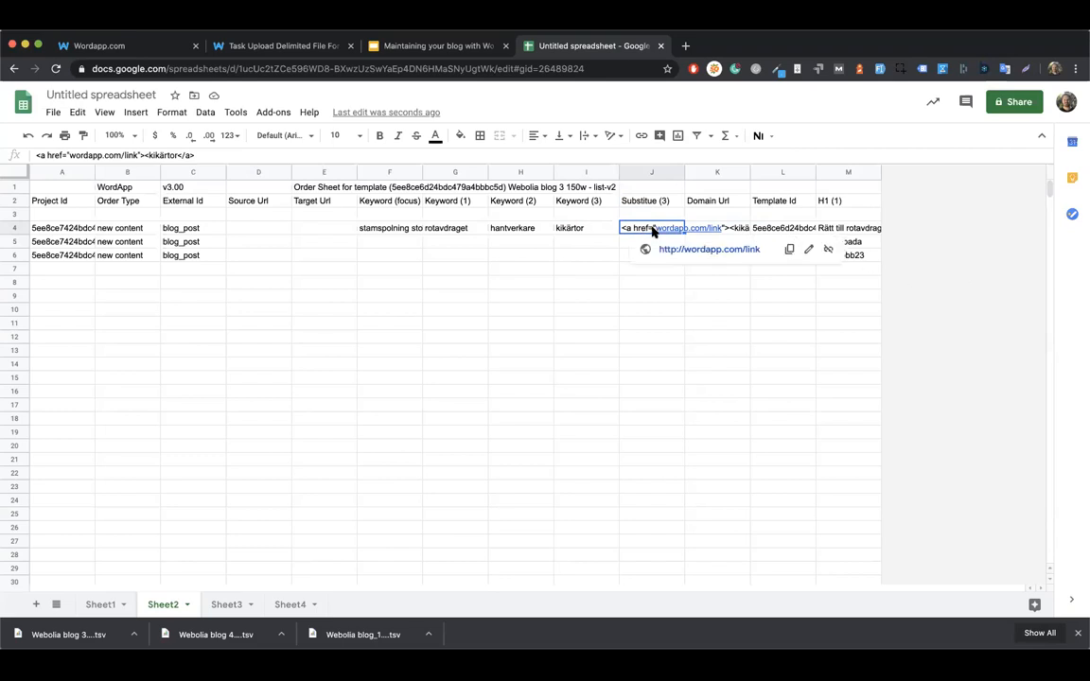
left_click(581, 136)
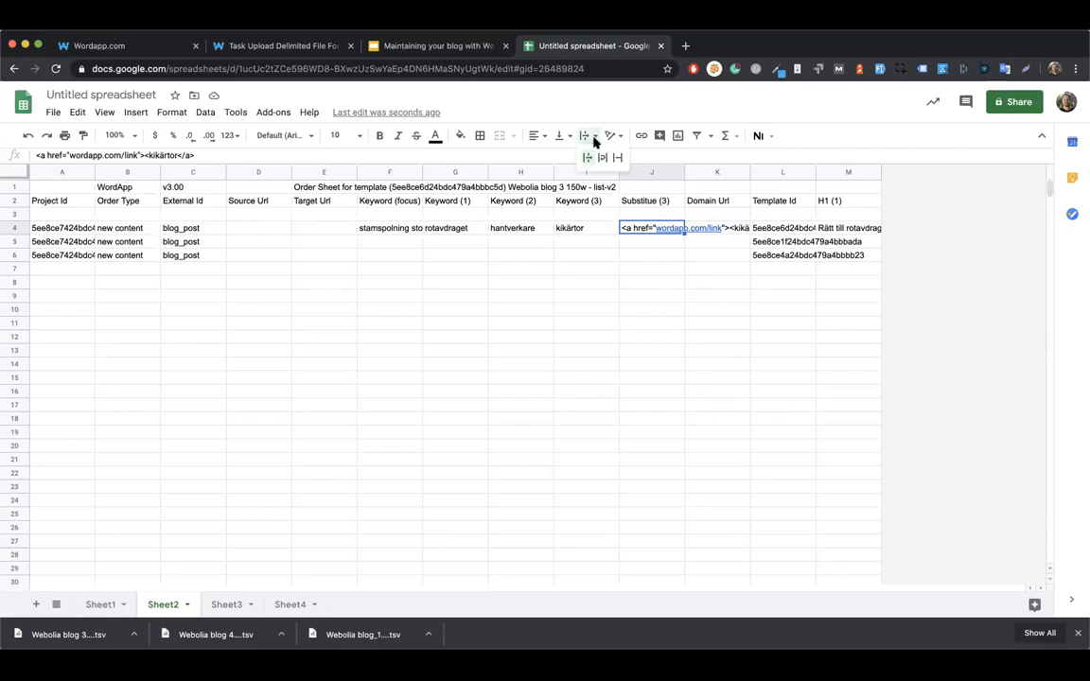
left_click(557, 142)
left_click(547, 270)
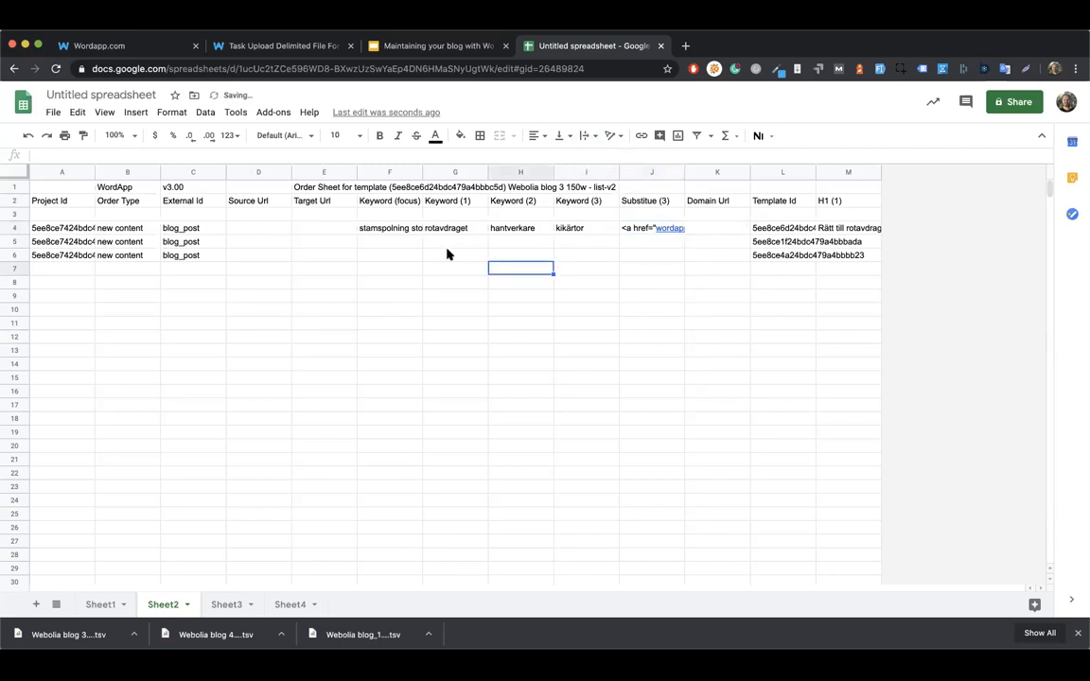
Enter the domain URLs wordapp.com, amazon.com and google.com in cells K4, K5 and K6.
left_click(721, 229)
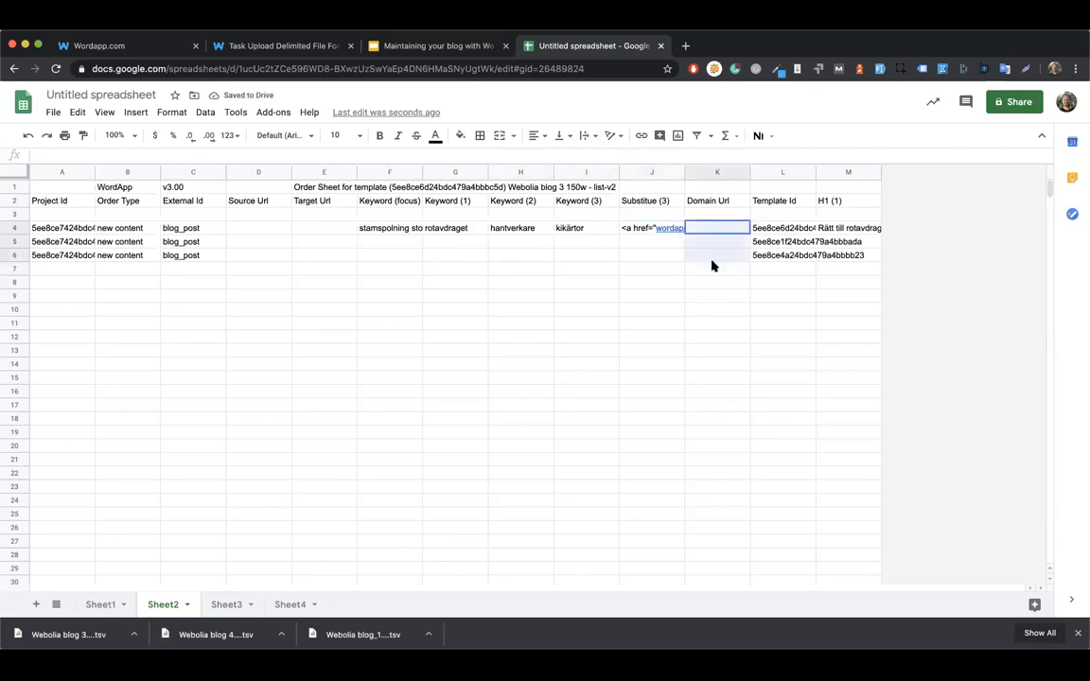
type("wordapp.com")
key("Return")
type("amazong")
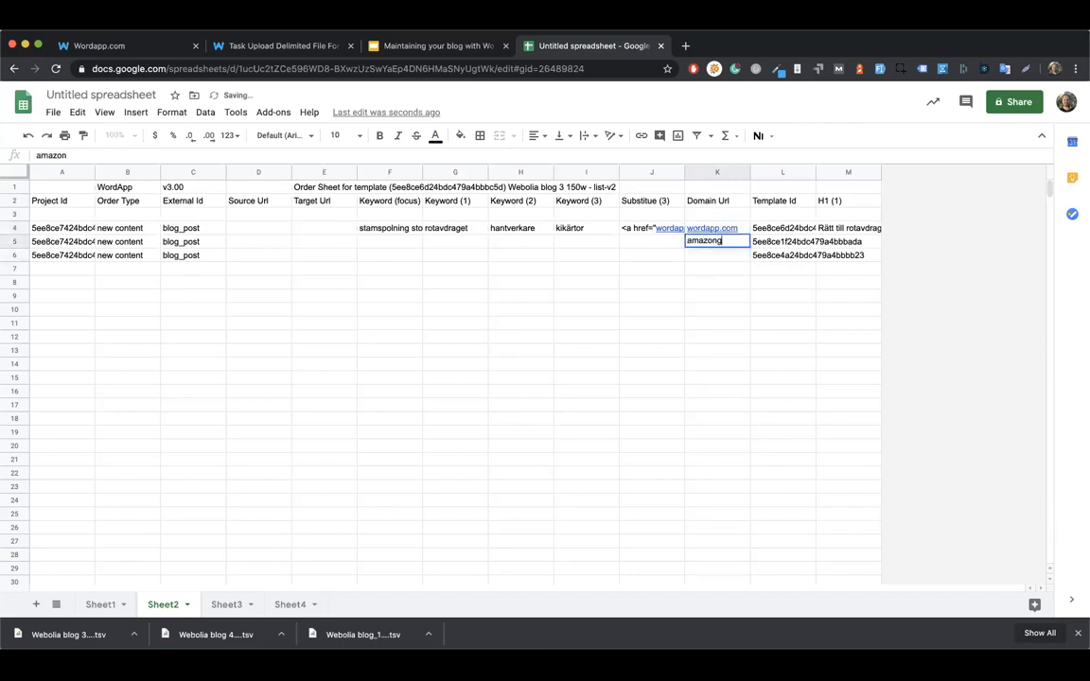
type("com")
key("Return")
type("google.com")
key("Return")
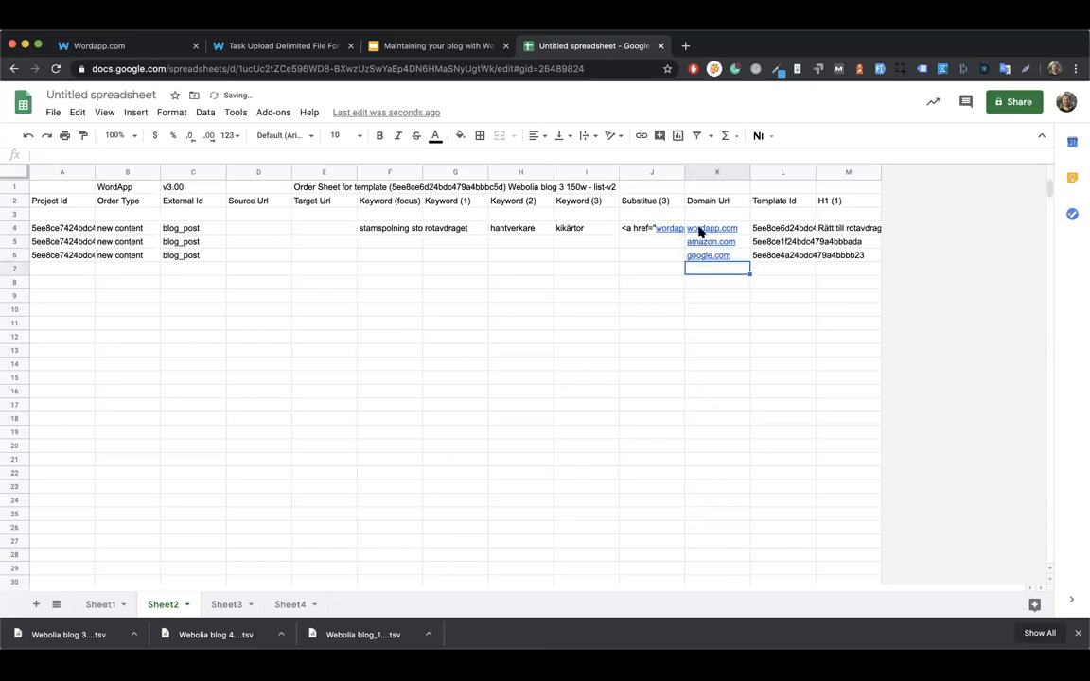
left_click_drag(699, 232, 699, 261)
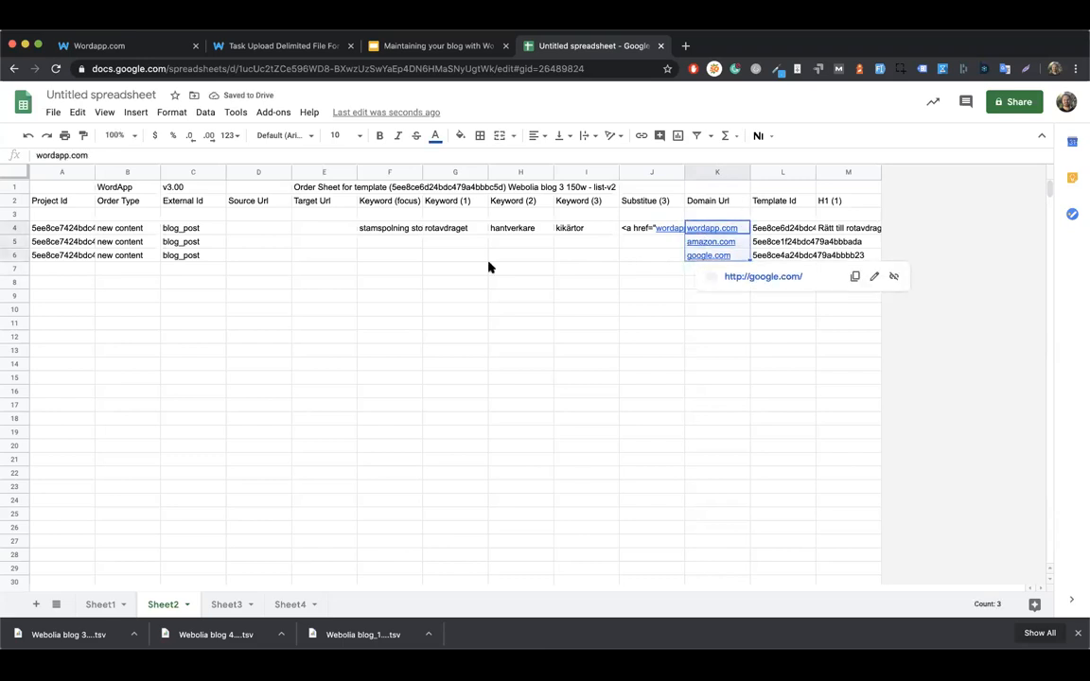
left_click_drag(757, 234, 757, 255)
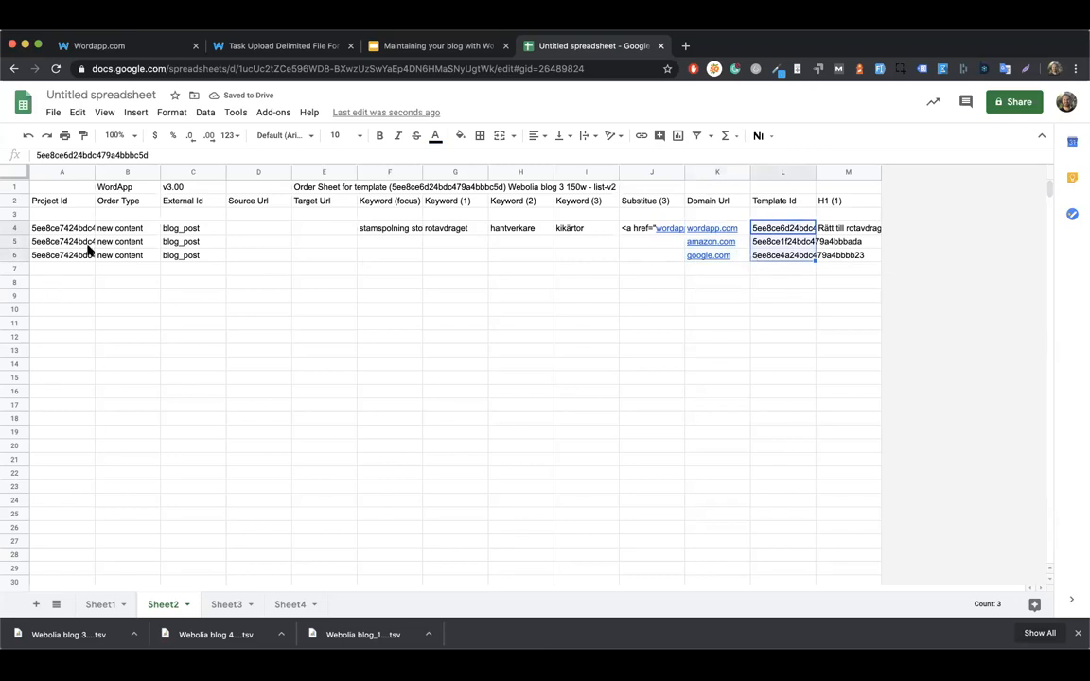
left_click(273, 379)
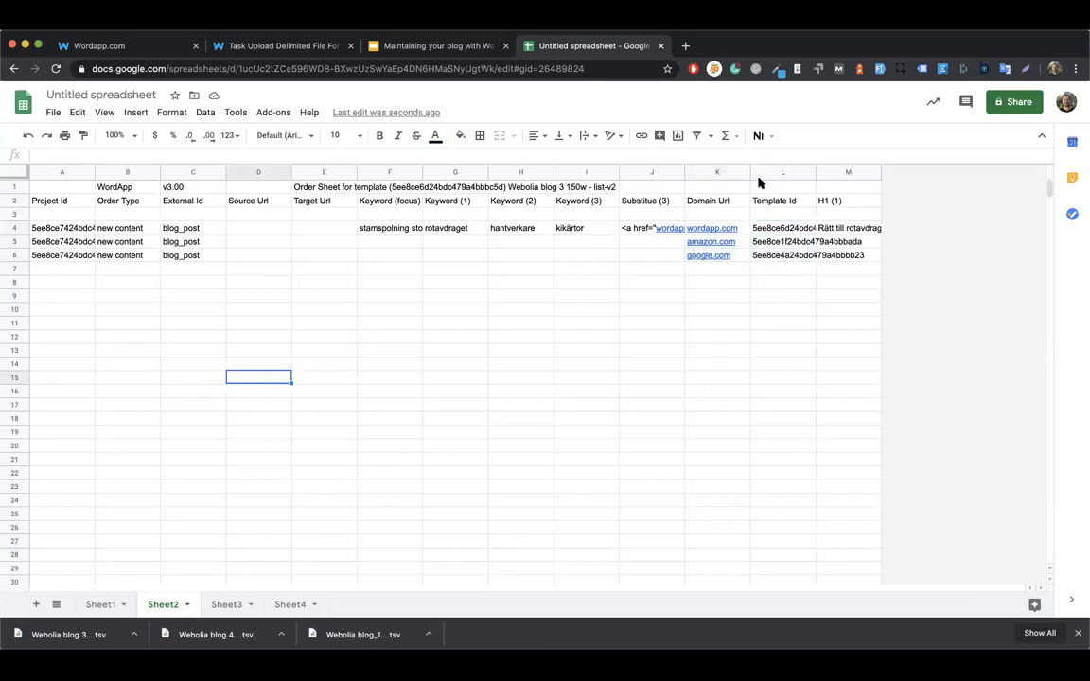
Insert five empty columns after the H1 (1) column.
left_click(843, 175)
left_click_drag(843, 175, 557, 178)
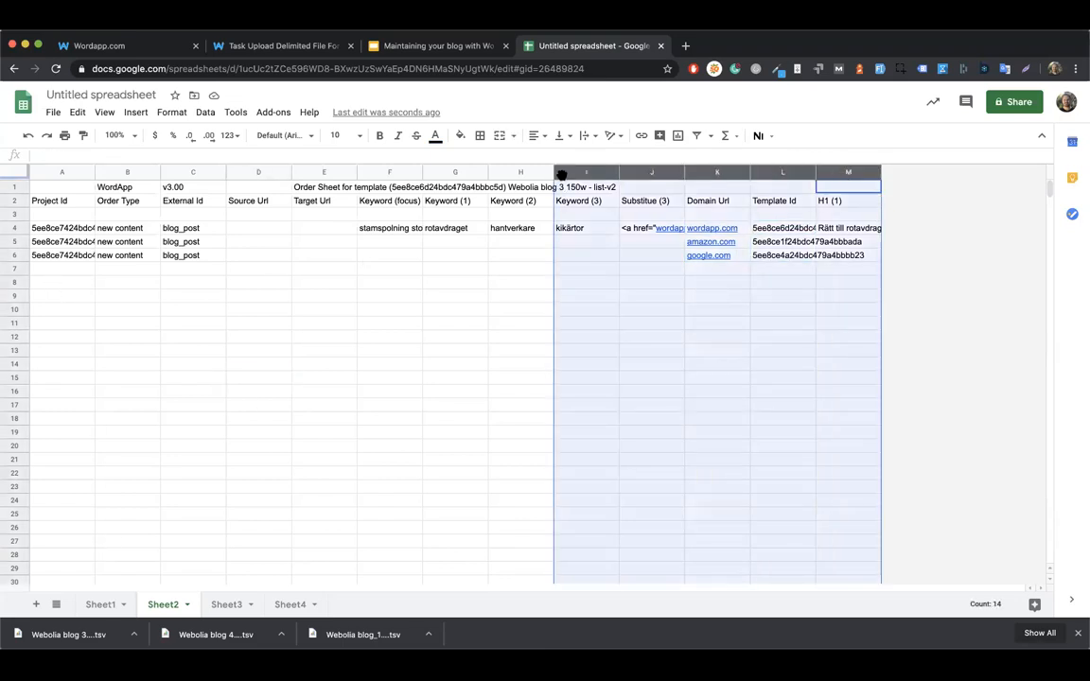
right_click(556, 175)
left_click(616, 247)
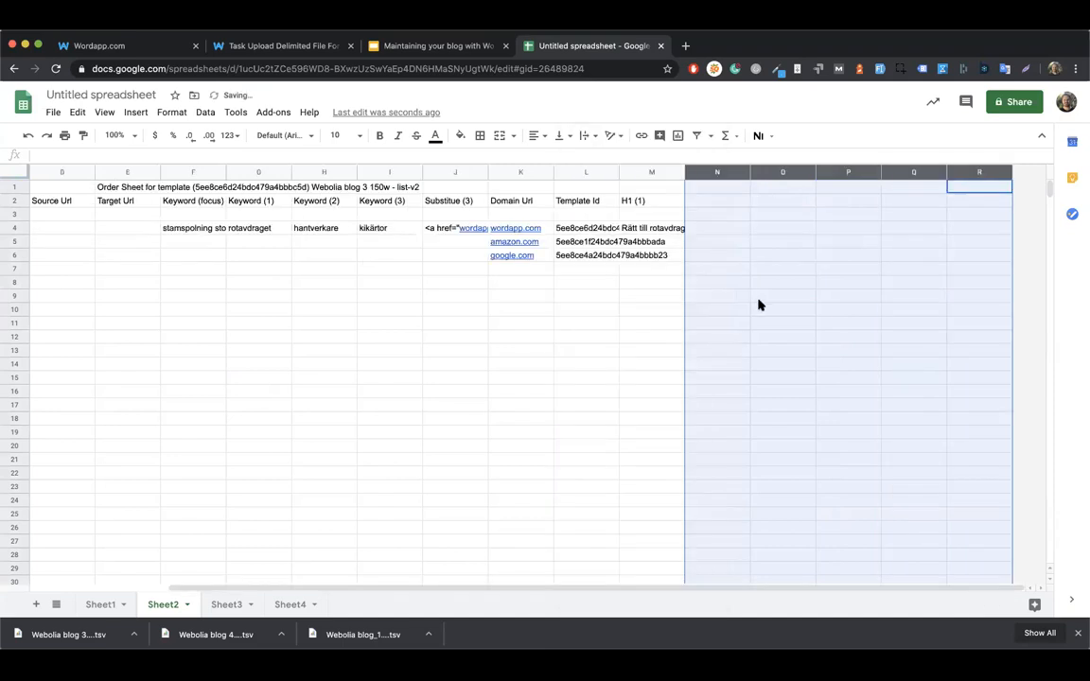
left_click(766, 298)
Copy the "WP Type" header name from the Wordapp help page into cell N2 of the spreadsheet.
left_click(277, 45)
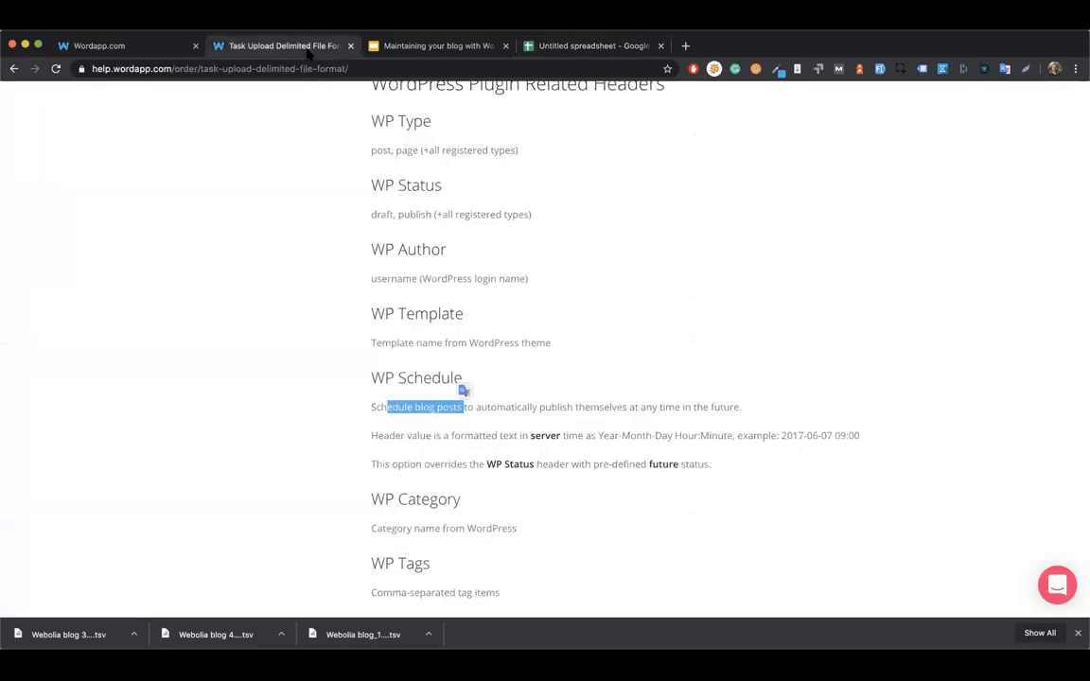
left_click(507, 393)
scroll(506, 393, "up", 4)
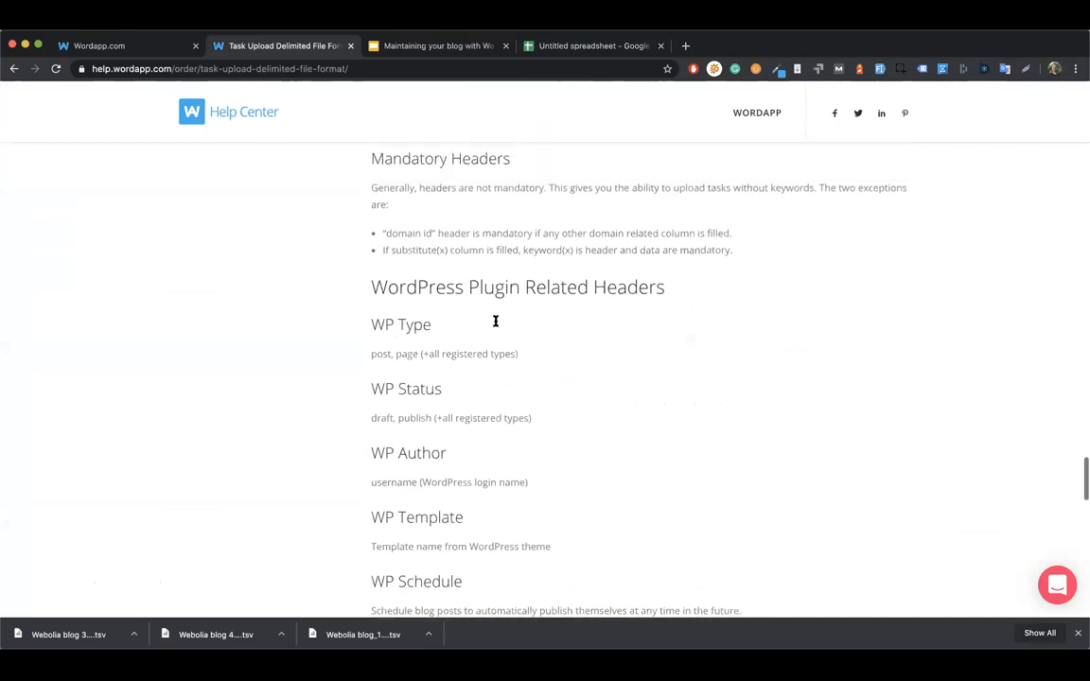
left_click_drag(439, 332, 365, 329)
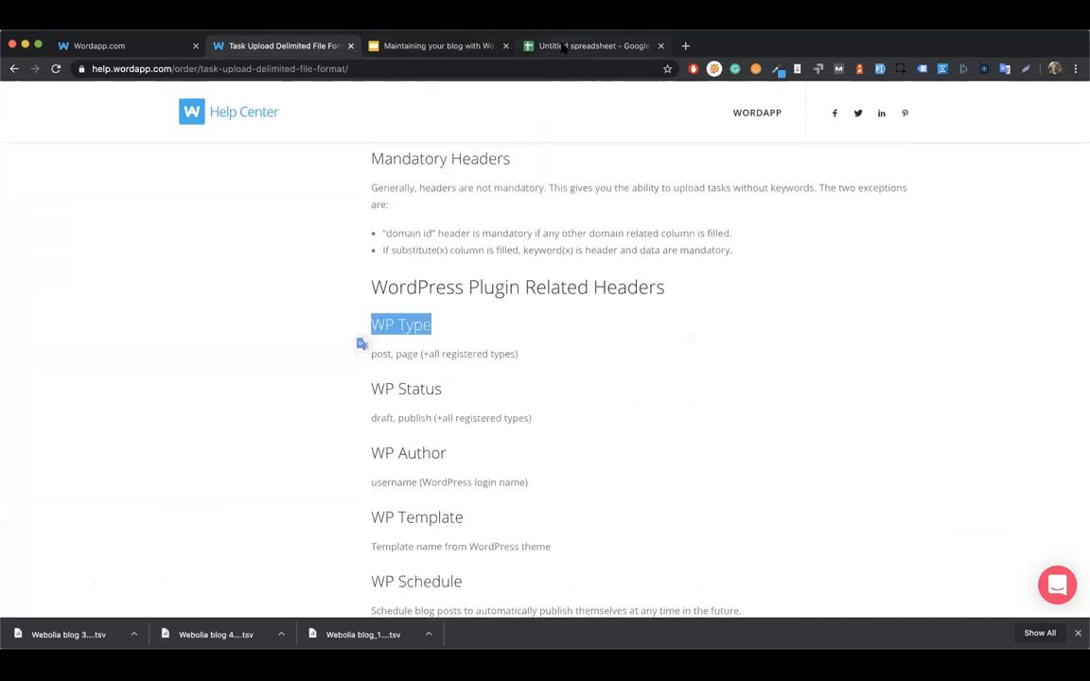
left_click(573, 44)
left_click(706, 201)
key("ctrl+v")
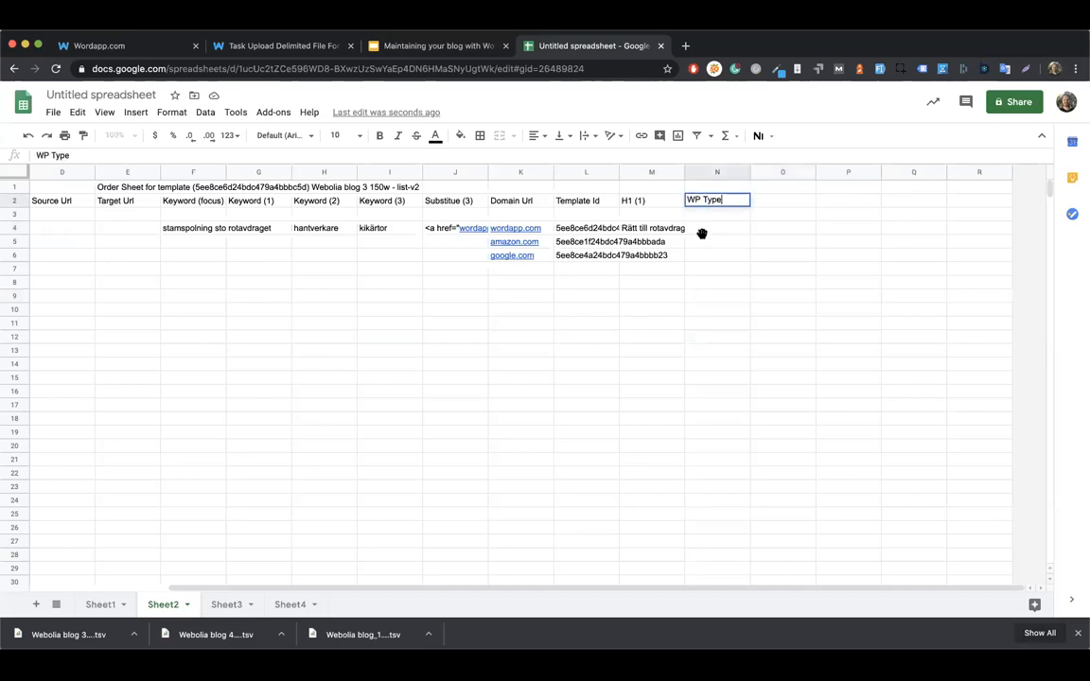
Enter "post" as the WP Type in cells N4, N5 and N6.
left_click(700, 229)
type("Post")
key("Return")
type("lo")
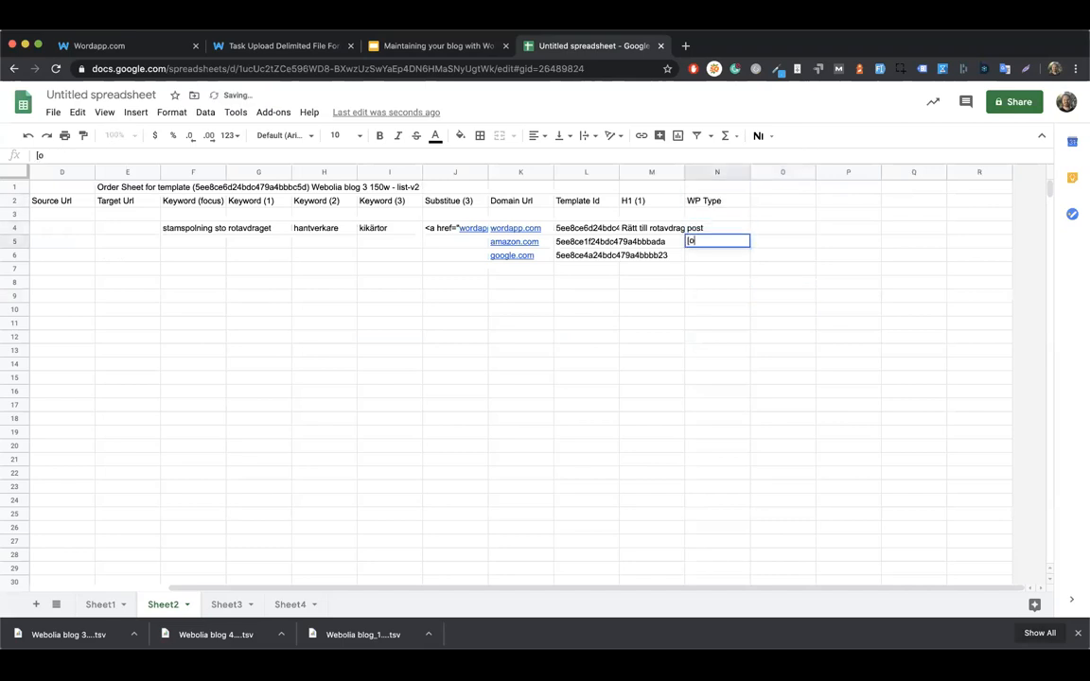
type("st")
key("Return")
type("post")
key("Return")
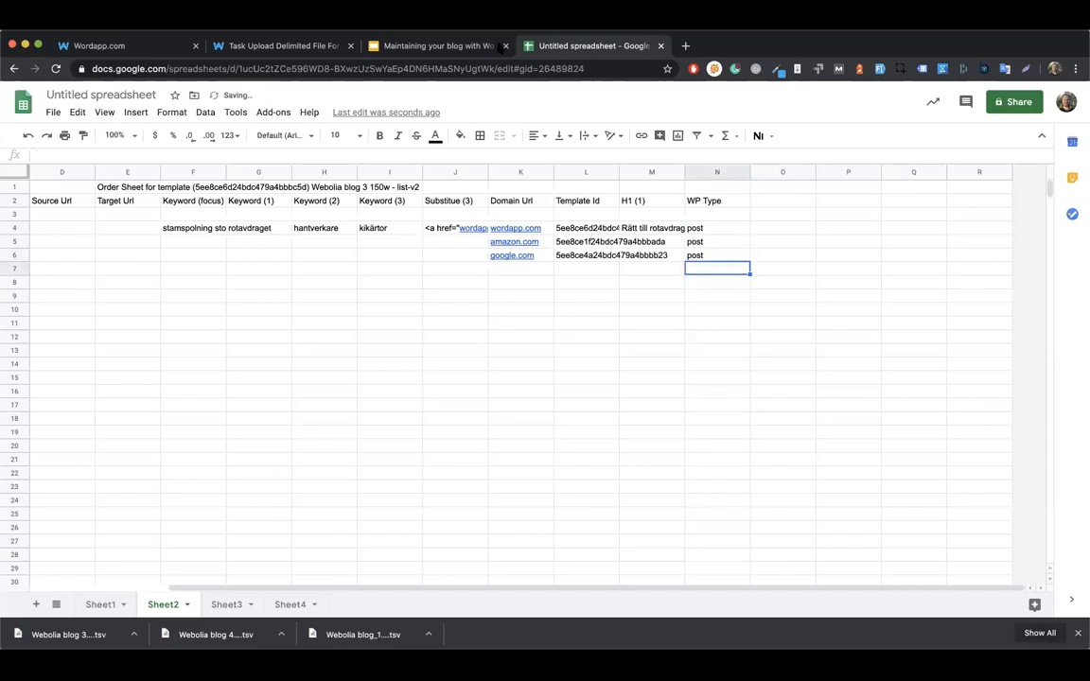
Copy the "WP Status" header name from the Wordapp help page into cell O2 of the spreadsheet.
left_click(426, 46)
left_click(294, 51)
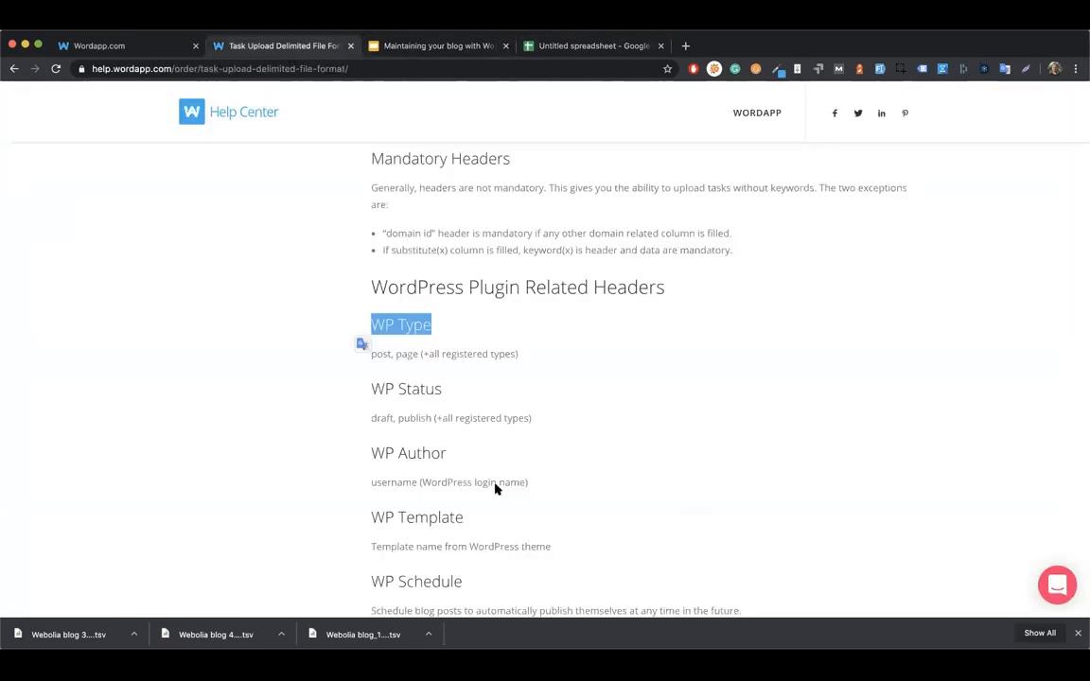
left_click_drag(448, 388, 369, 390)
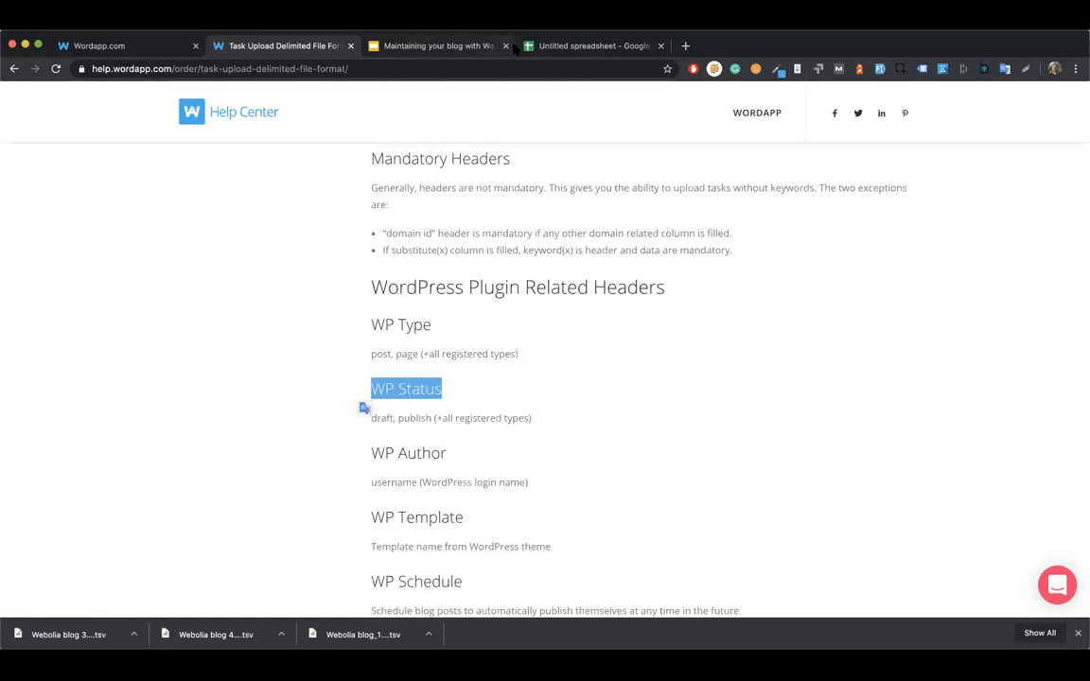
left_click(587, 46)
left_click(753, 201)
key("ctrl+v")
Enter "publish" as the WP Status in cells O4, O5 and O6.
left_click(760, 231)
type("publish")
key("Return")
type("publish")
key("Return")
type("publish")
key("Return")
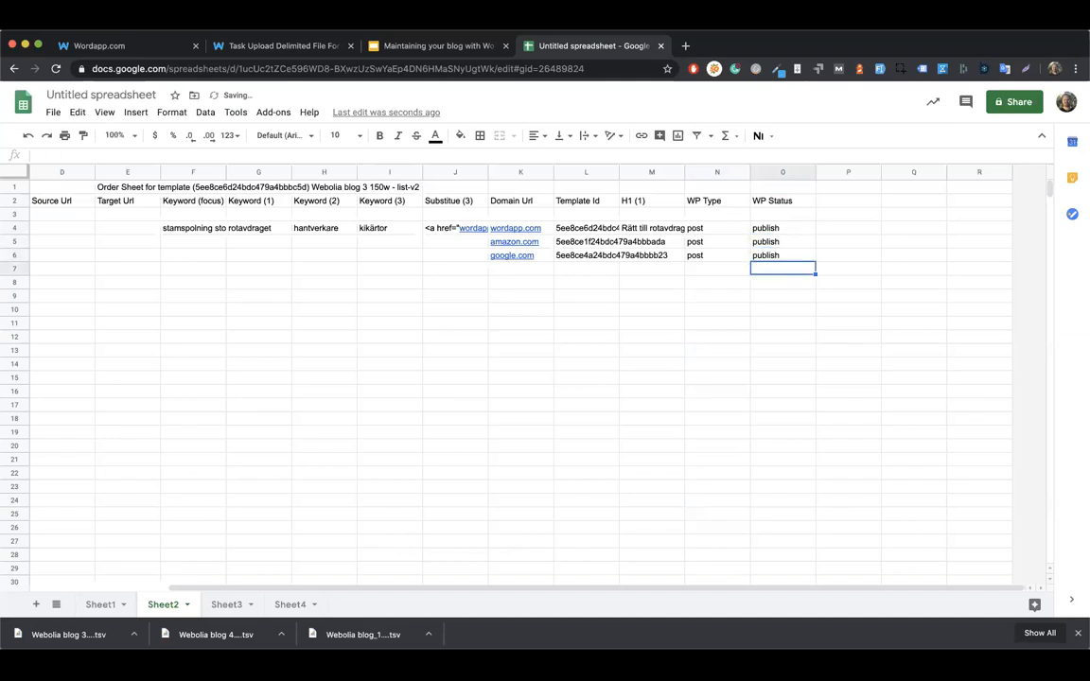
left_click(786, 231)
left_click(784, 257, "shift")
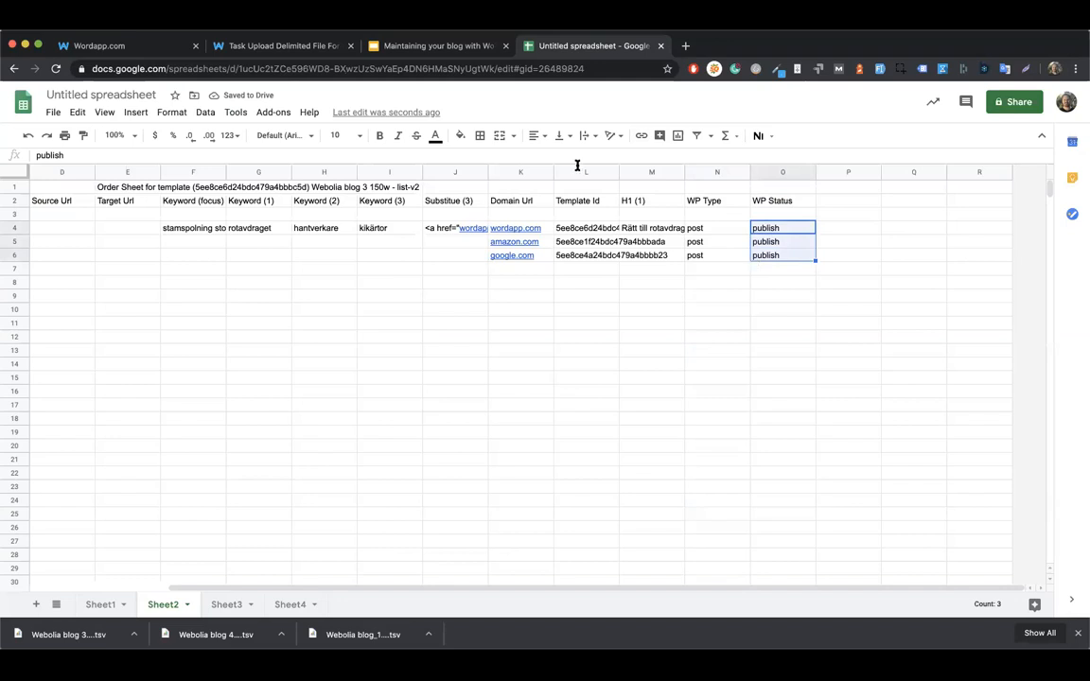
Copy the "WP Schedule" header name from the Wordapp help page into cell P2 of the spreadsheet.
left_click(430, 48)
left_click(284, 46)
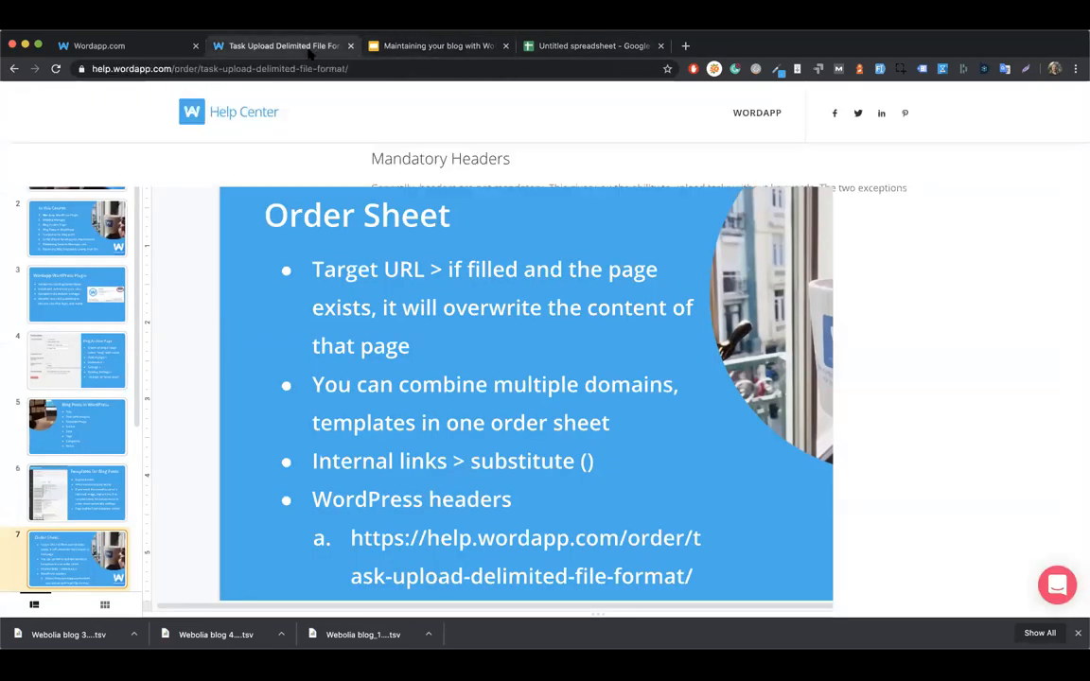
scroll(404, 295, "down", 2)
left_click_drag(452, 354, 344, 351)
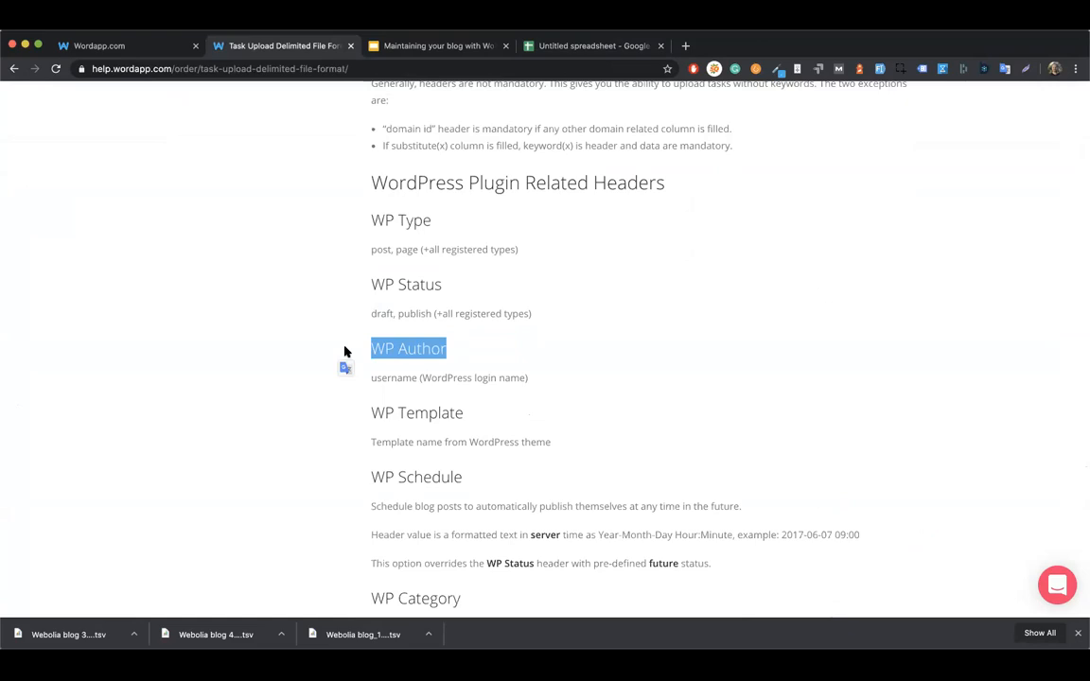
scroll(353, 438, "down", 3)
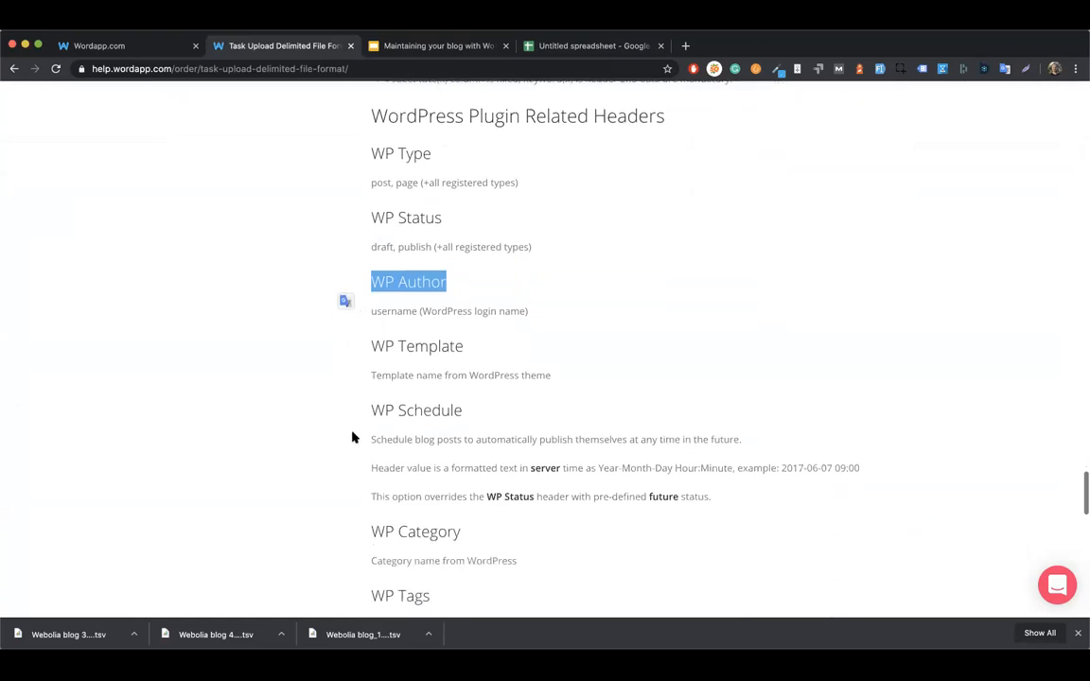
left_click_drag(466, 378, 371, 377)
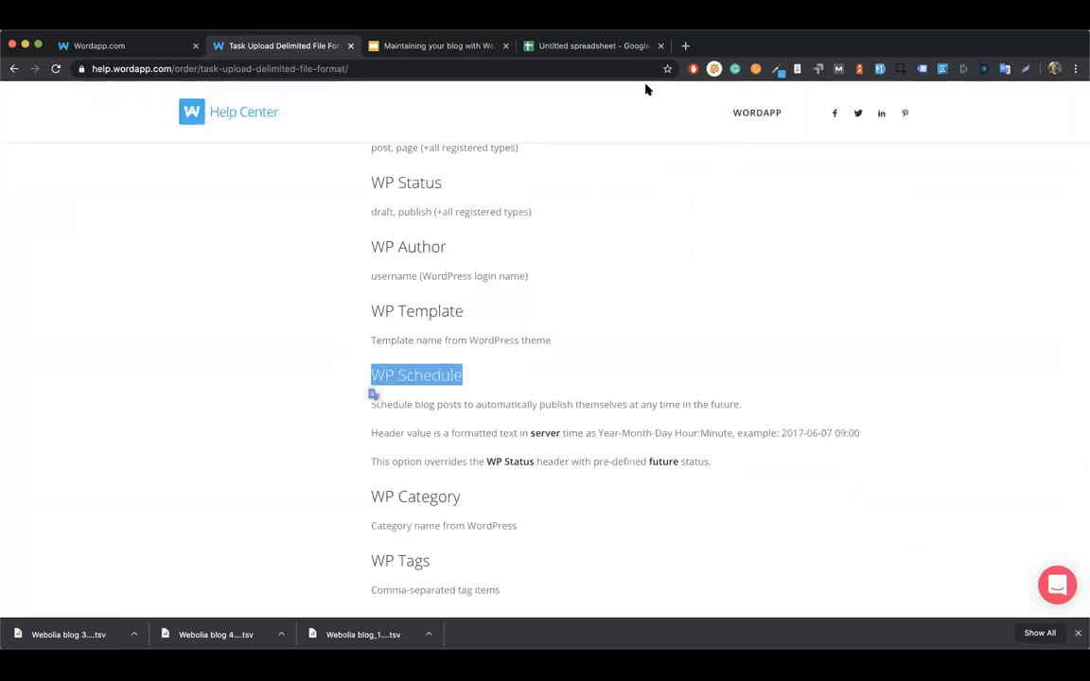
left_click(572, 45)
left_click(841, 199)
key("ctrl+v")
Copy the example WP Schedule date and time from the Wordapp help page into cell P4 of the spreadsheet.
left_click(827, 230)
left_click(277, 44)
left_click_drag(861, 434, 782, 434)
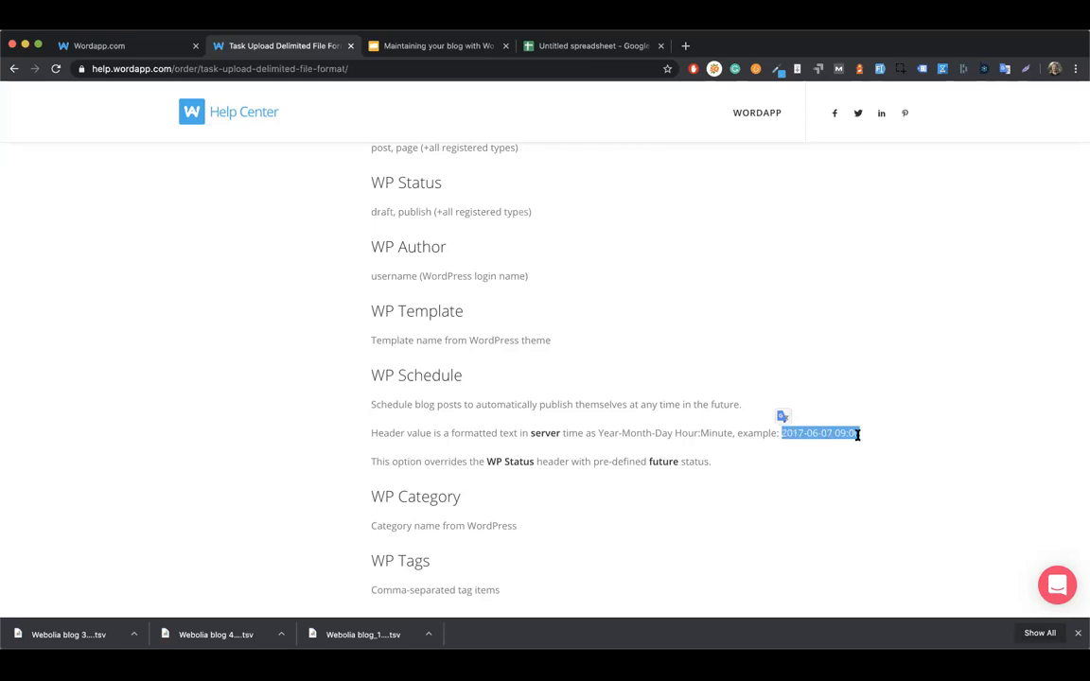
left_click(587, 45)
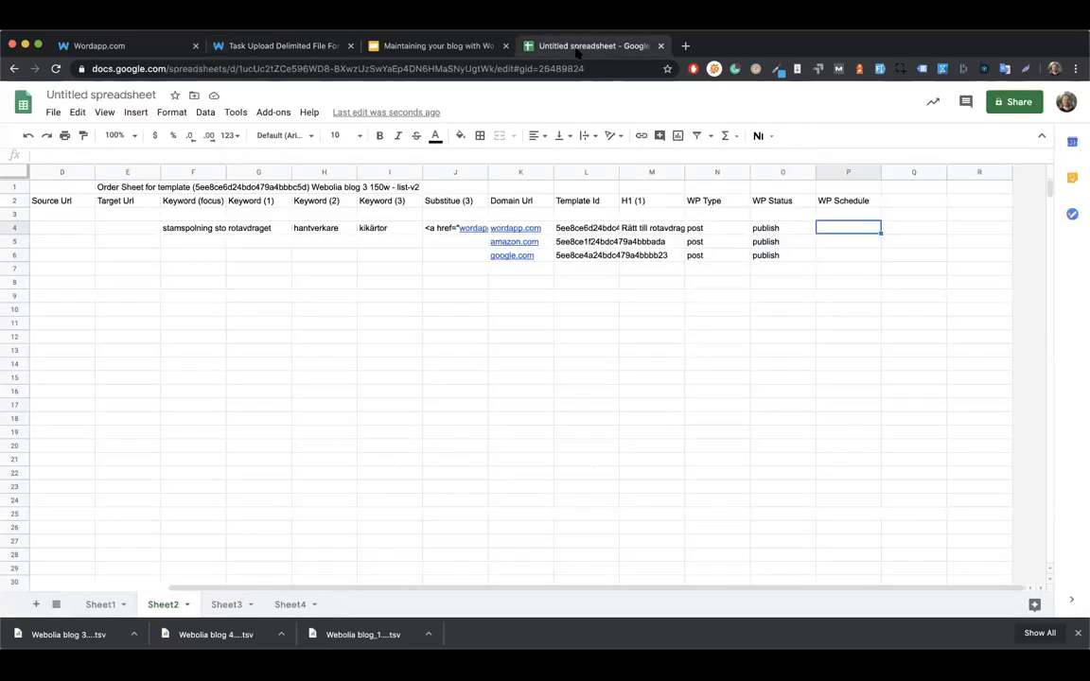
double_click(828, 228)
key("ctrl+v")
Change the date in cell P4 to 2020-06-17, keeping the 09:00 time.
left_click(835, 228)
key("BackSpace")
key("BackSpace")
type("20")
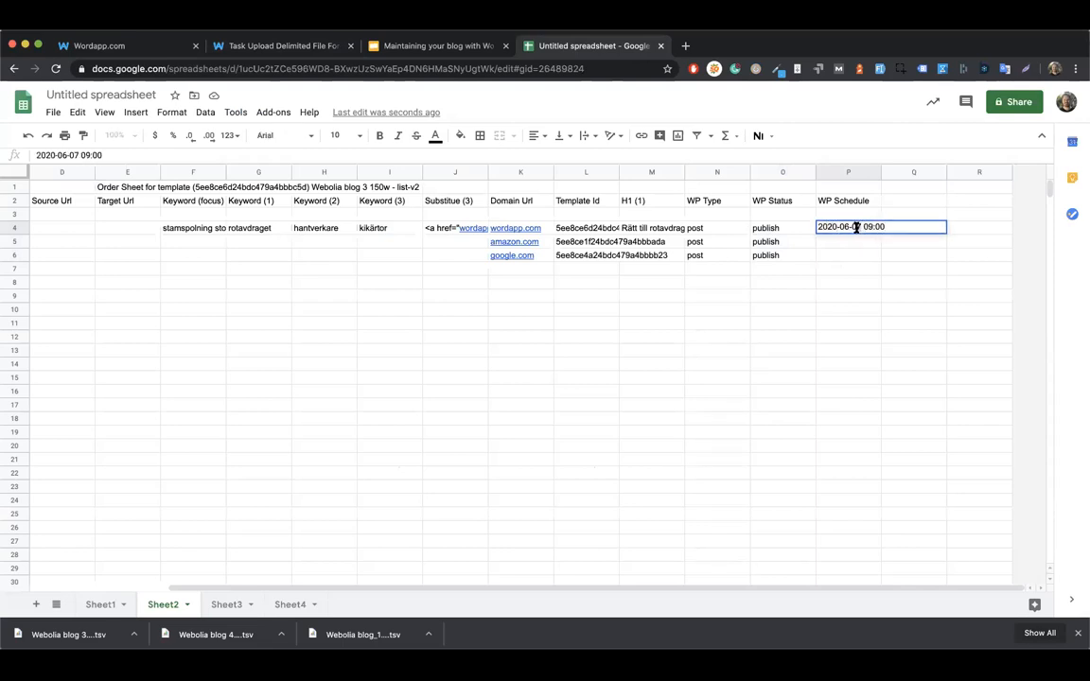
left_click(856, 227)
key("BackSpace")
type("1")
Fill the WP Schedule value from P4 down through P6 and widen column P to fit it.
left_click(855, 233)
left_click_drag(854, 233, 852, 254)
key("ctrl+d")
left_click(849, 309)
mouse_move(881, 172)
left_mouse_down()
mouse_move(933, 171)
mouse_move(902, 172)
left_mouse_up()
left_click(852, 228)
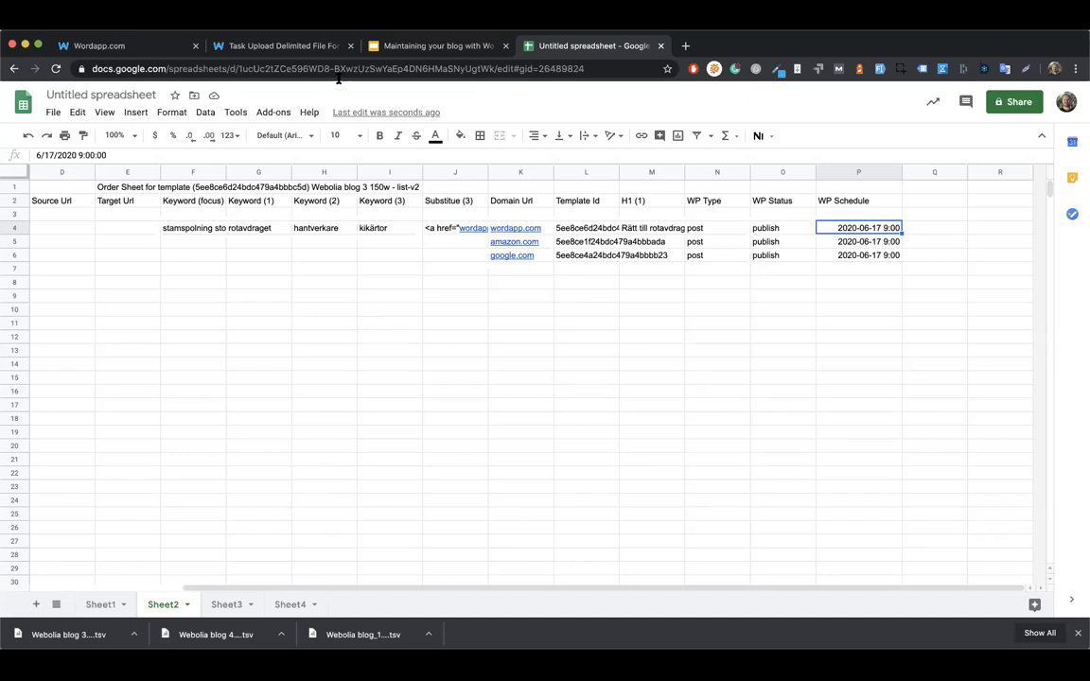
Copy the "WP Category" header name from the Wordapp help page into cell Q2 of the spreadsheet.
left_click(319, 47)
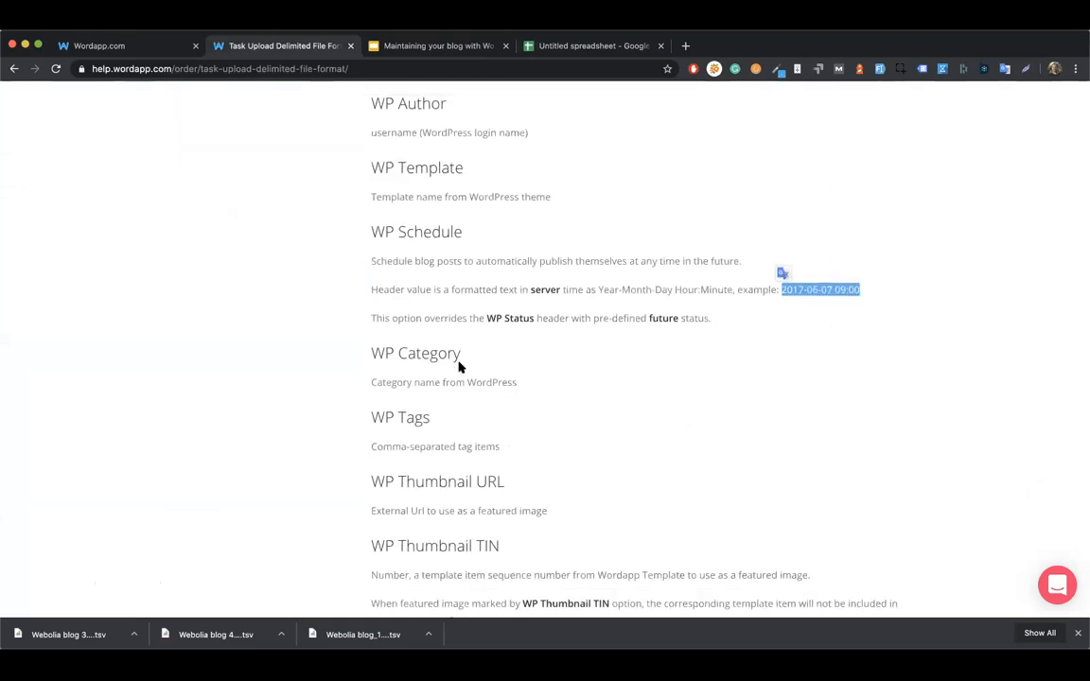
triple_click(361, 355)
key("ctrl+c")
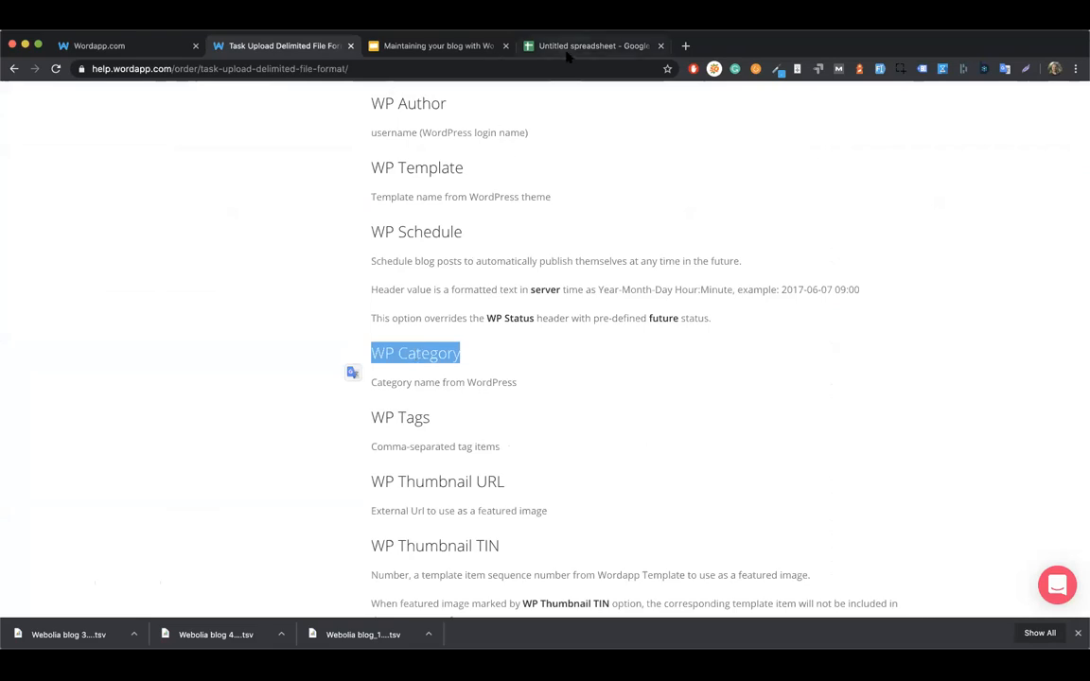
left_click(568, 46)
left_click(937, 200)
key("ctrl+v")
left_click(914, 269)
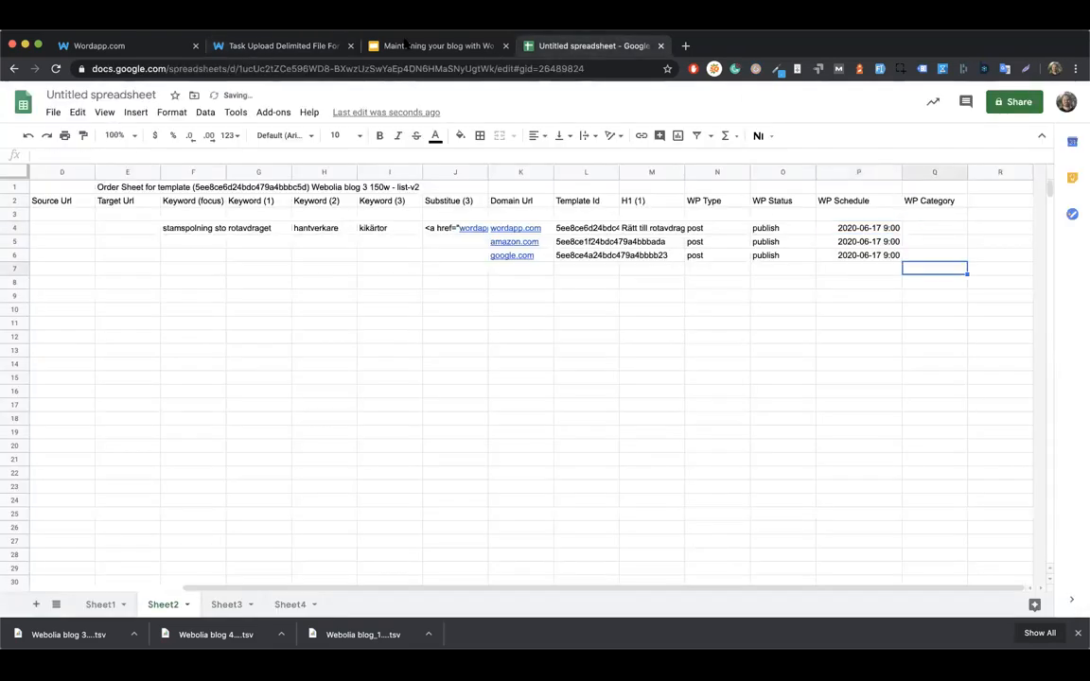
Copy the "WP Tags" header name from the Wordapp help page into cell R2 of the spreadsheet.
left_click(315, 46)
left_click_drag(445, 426, 331, 423)
left_click(405, 417)
triple_click(405, 417)
key("ctrl+c")
left_click(568, 45)
double_click(984, 200)
key("ctrl+v")
key("BackSpace")
key("Return")
left_click(992, 213)
key("Return")
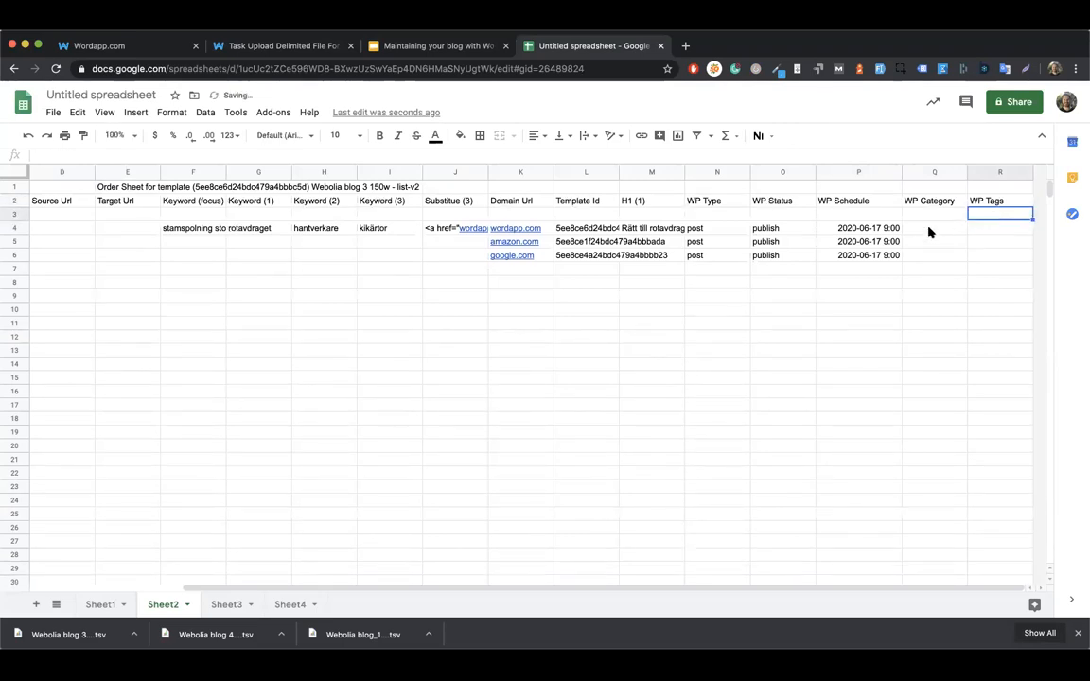
left_click(914, 227)
type("B")
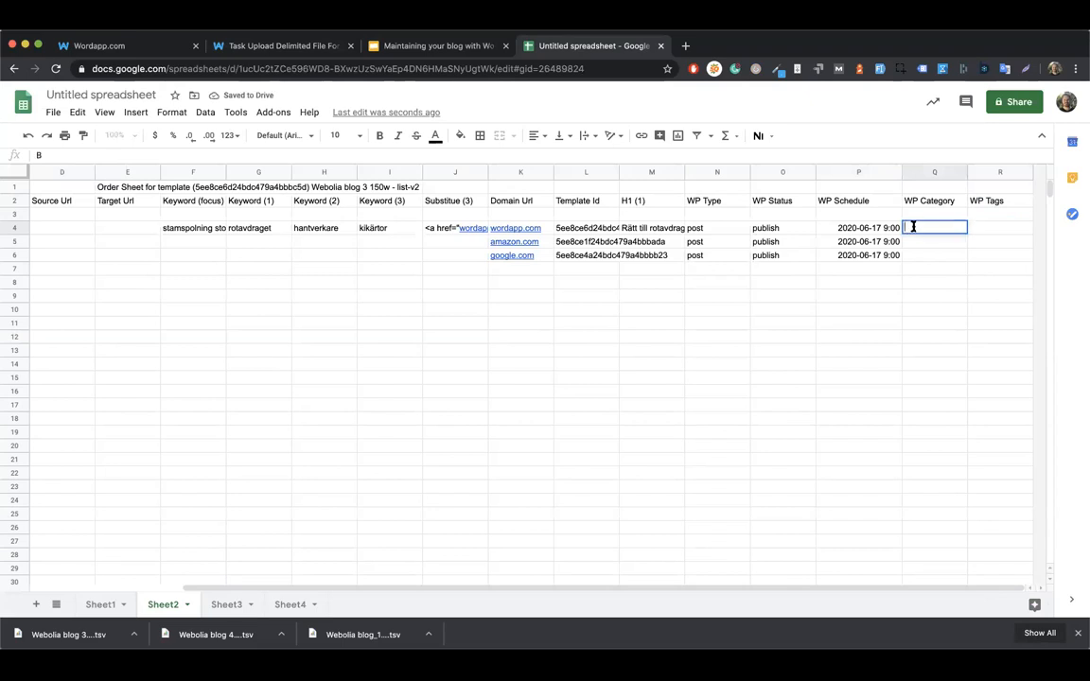
type("ll Posts")
key("Return")
Enter "News" as the WP Category in cell Q4 and fill it down through Q6.
left_click(936, 231)
type("In")
key("BackSpace")
key("BackSpace")
type("News")
key("Return")
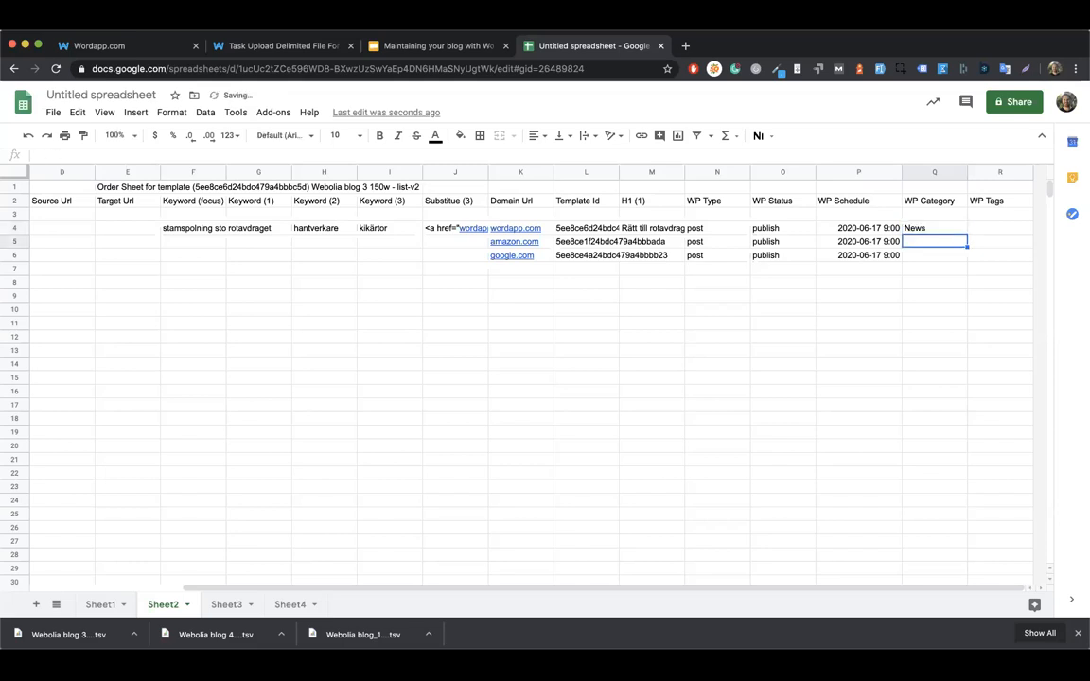
left_click(937, 229)
left_click_drag(936, 229, 934, 252)
key("super+d")
left_click(998, 230)
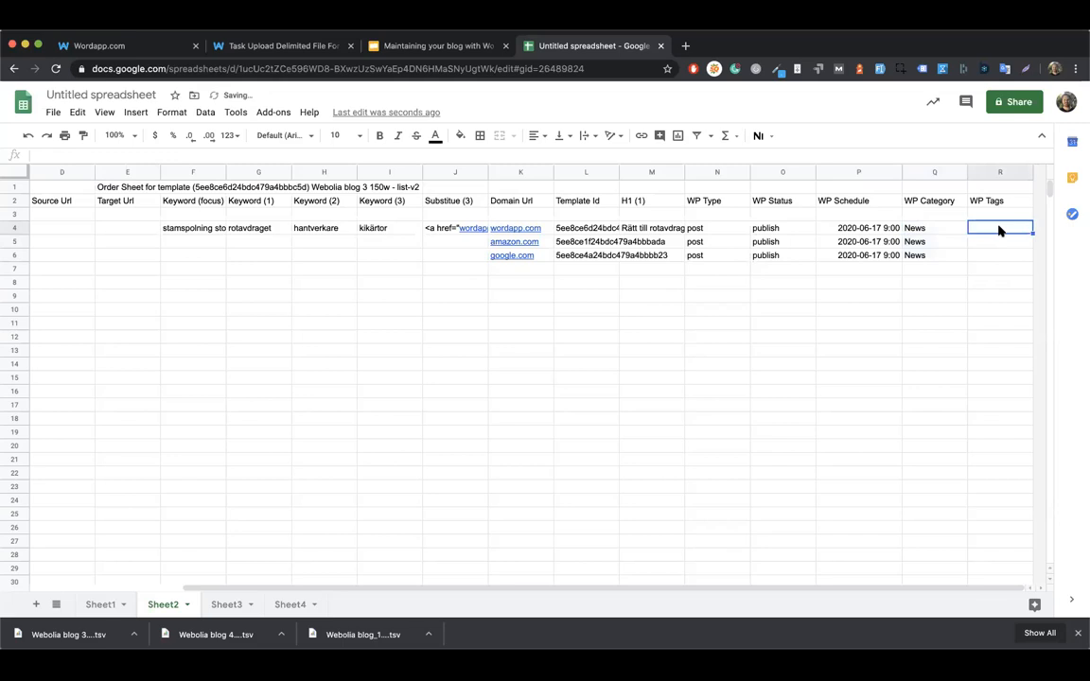
Copy the four keywords in F4:I4 into the same columns of rows 5 and 6.
left_click_drag(195, 230, 379, 229)
key("super+c")
left_click_drag(197, 241, 195, 260)
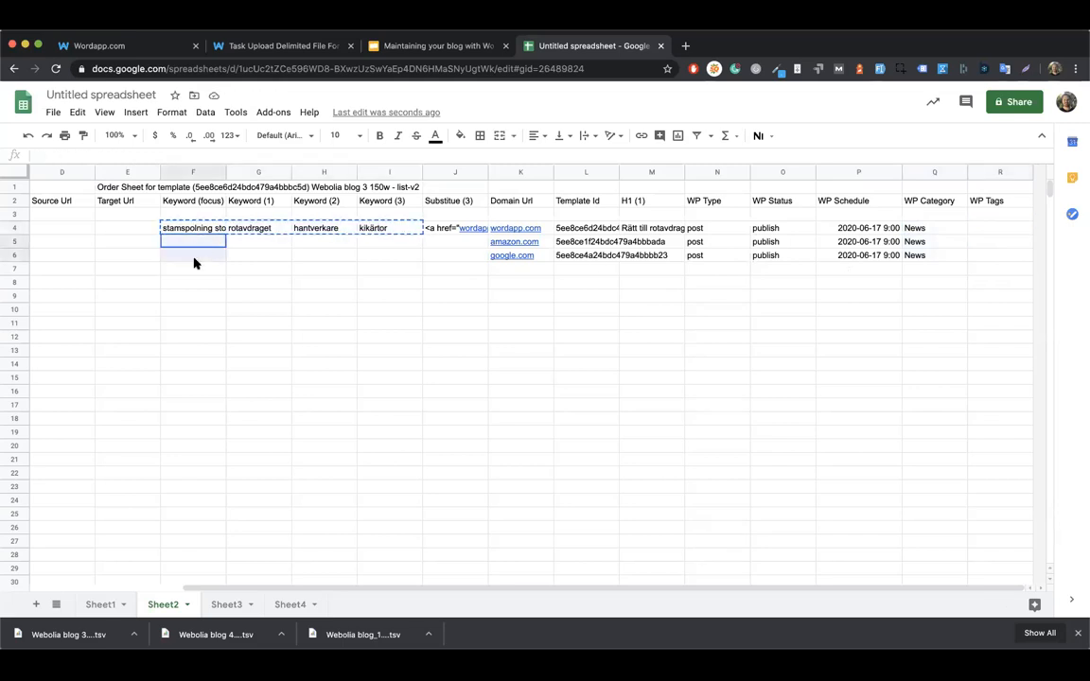
key("super+v")
Copy the focus keyword from F4 into the WP Tags cells R4, R5 and R6.
left_click(214, 231)
key("super+c")
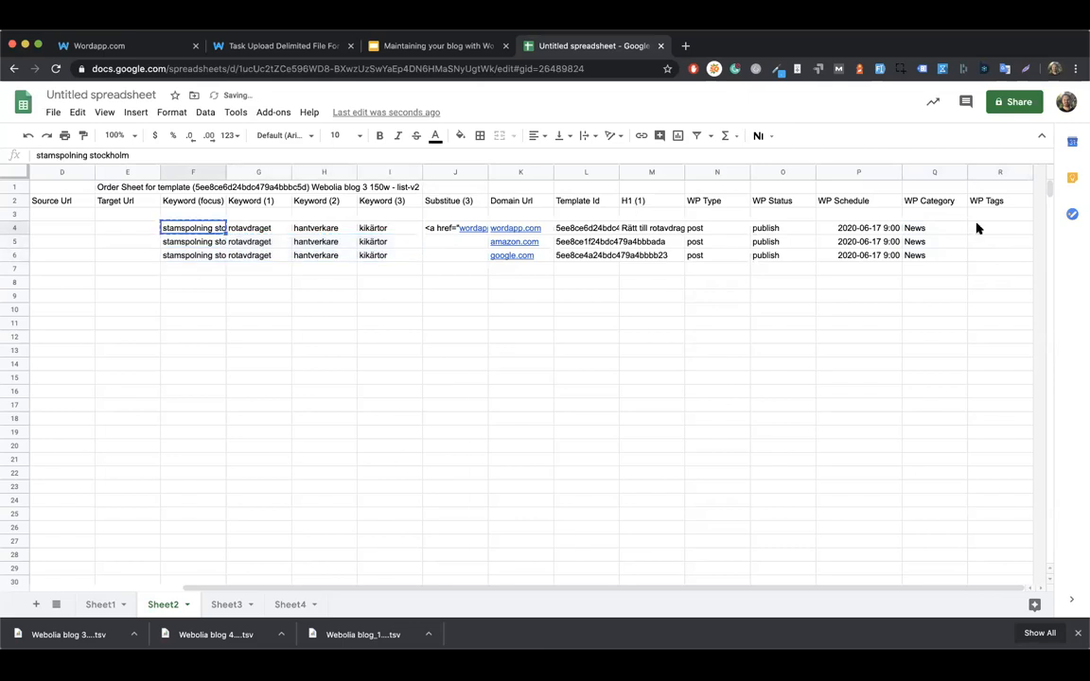
double_click(977, 228)
key("super+v")
double_click(971, 243)
key("super+v")
double_click(972, 255)
key("super+v")
left_click(942, 314)
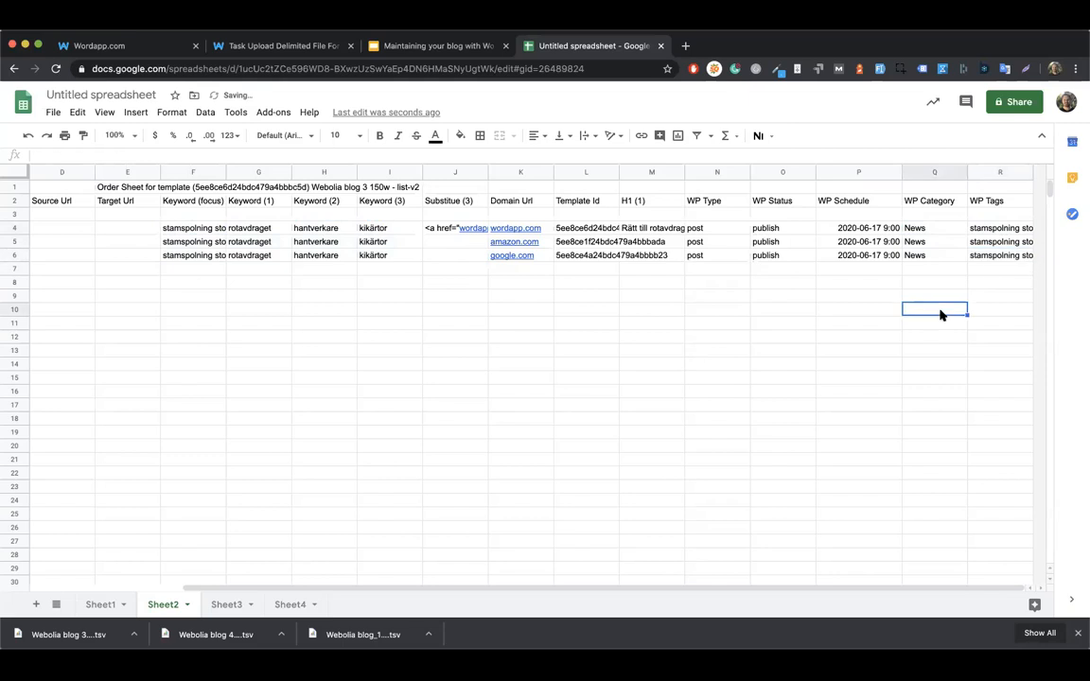
Insert one column to the right of the WP Tags column and select its header cell S2.
left_click(983, 173)
right_click(983, 173)
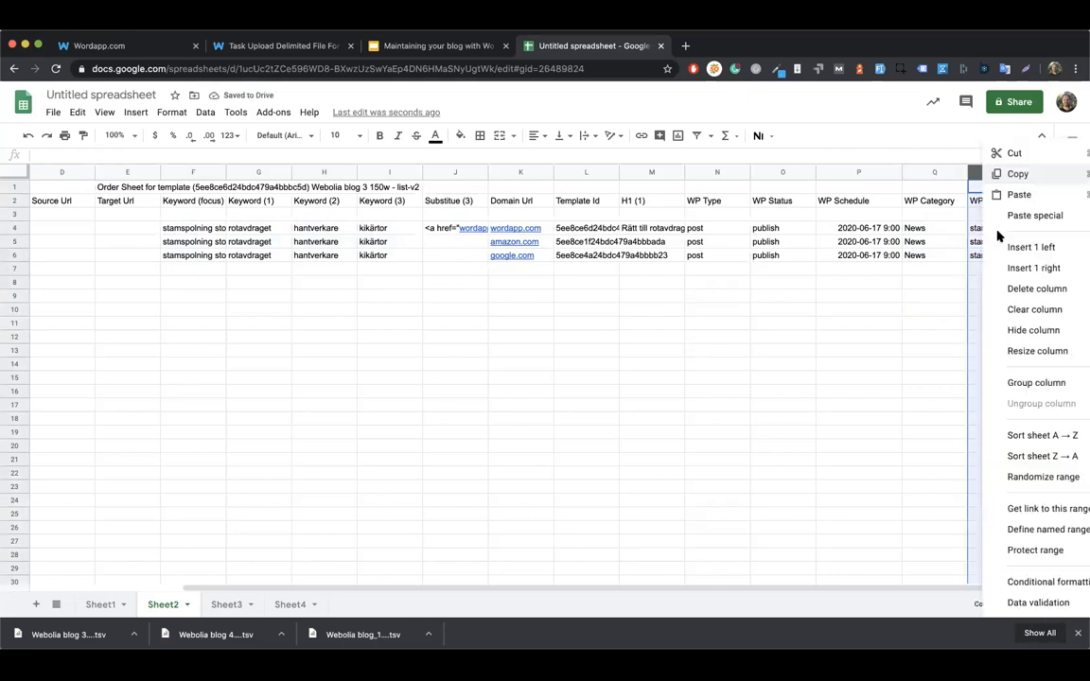
left_click(1005, 268)
left_click(984, 201)
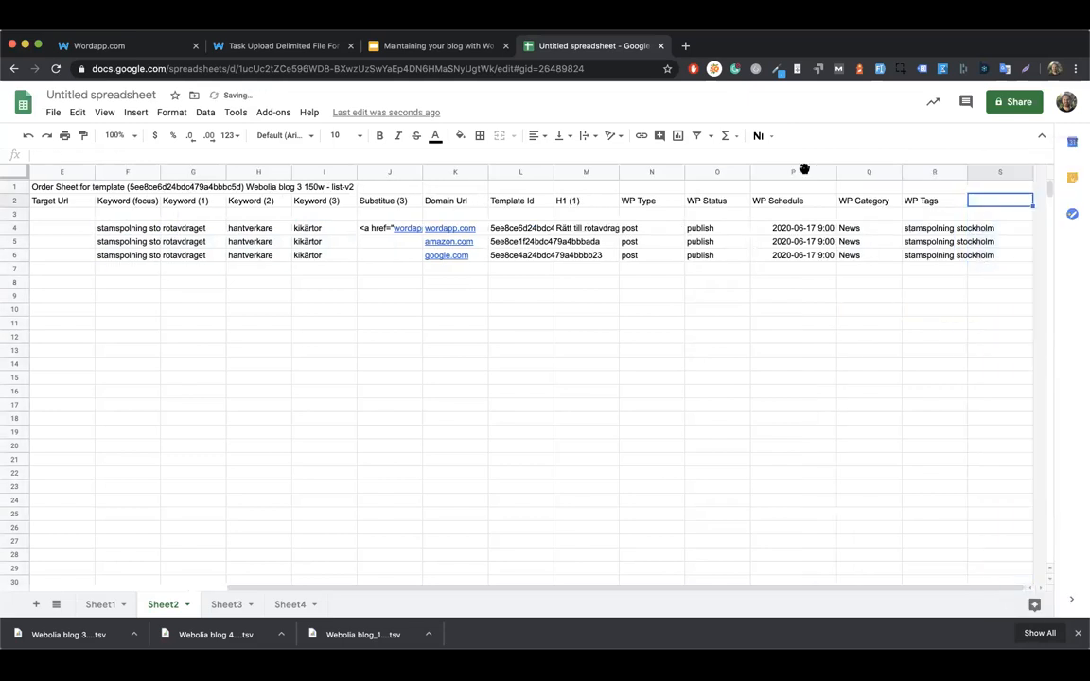
Read the WP Thumbnail URL, WP Thumbnail TIN and WP Thumbnail MID header descriptions on the Wordapp help page.
left_click(313, 46)
scroll(514, 463, "down", 5)
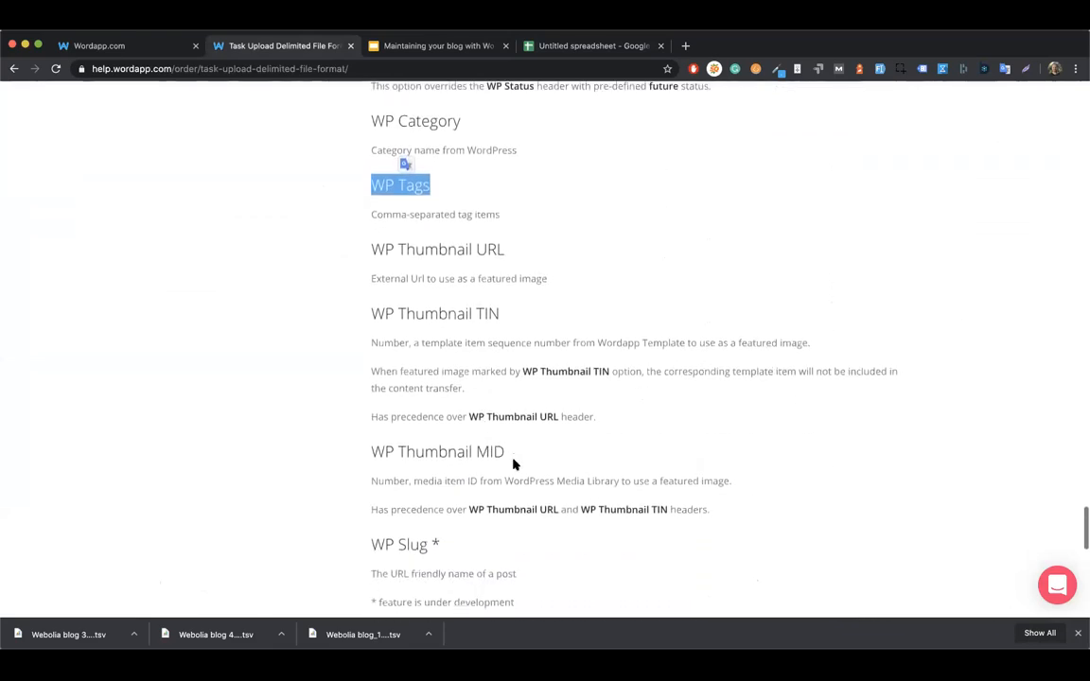
left_click(728, 508)
left_click_drag(712, 511, 506, 251)
left_click(369, 254)
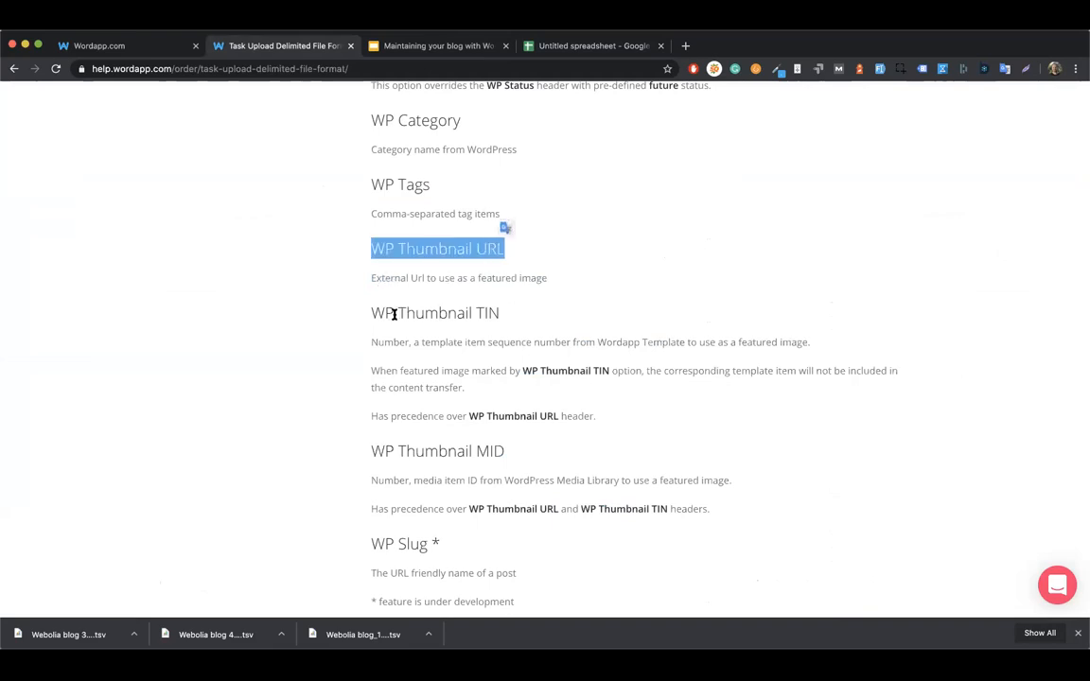
left_click_drag(372, 314, 506, 318)
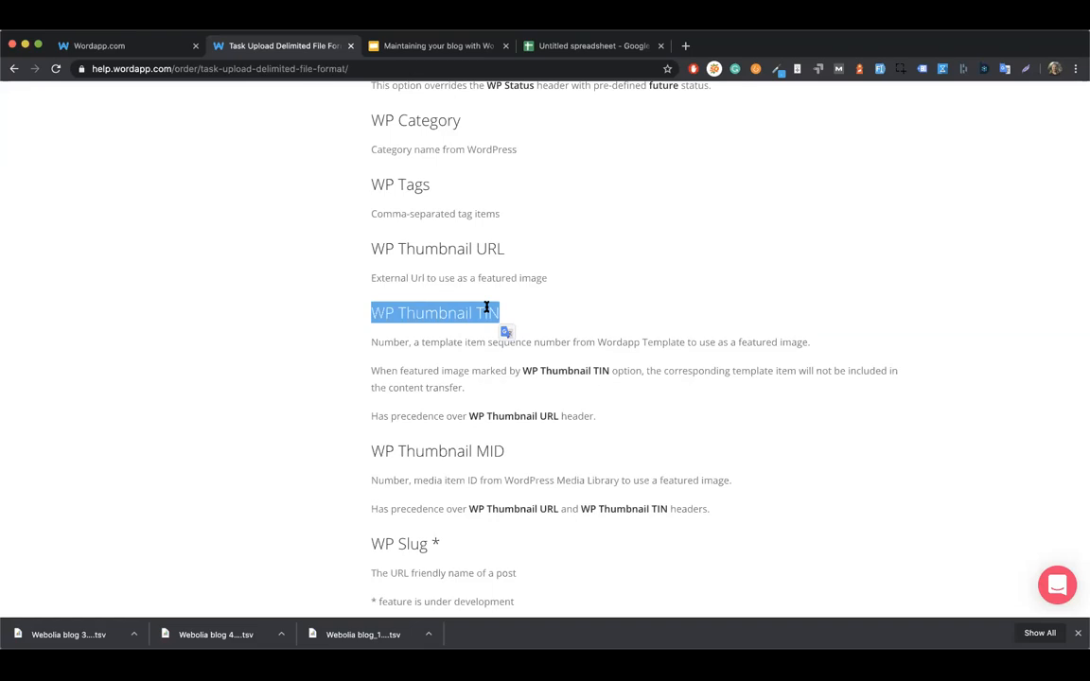
left_click_drag(508, 448, 367, 442)
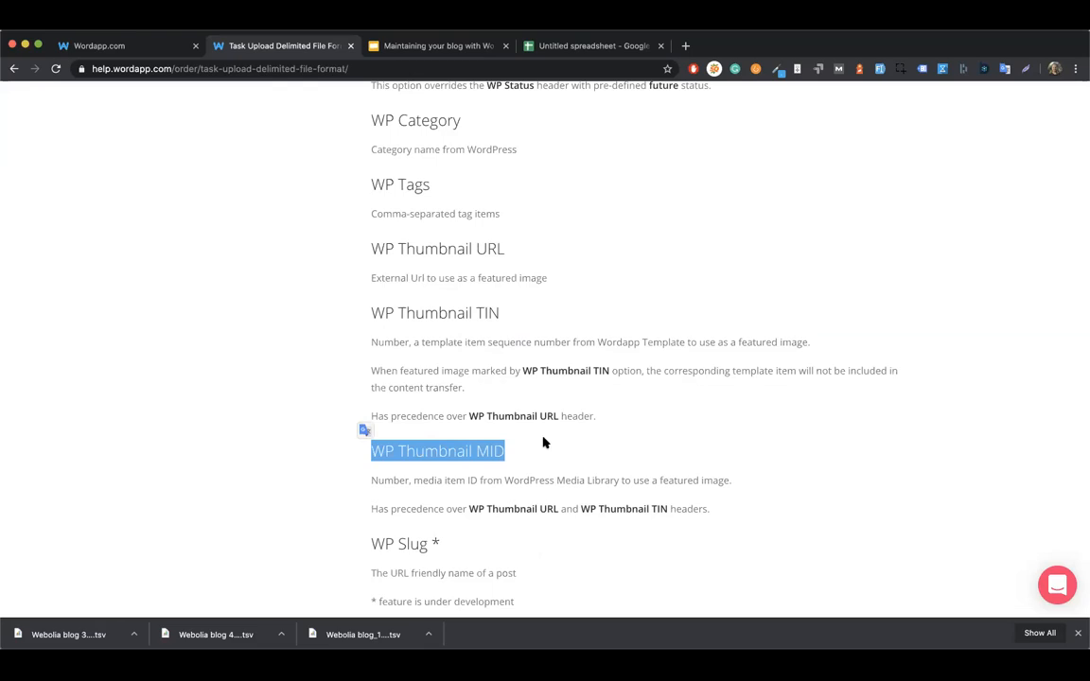
Copy the "WP Thumbnail TIN" header name from the Wordapp help page into cell S2 of the spreadsheet.
left_click_drag(502, 321, 365, 324)
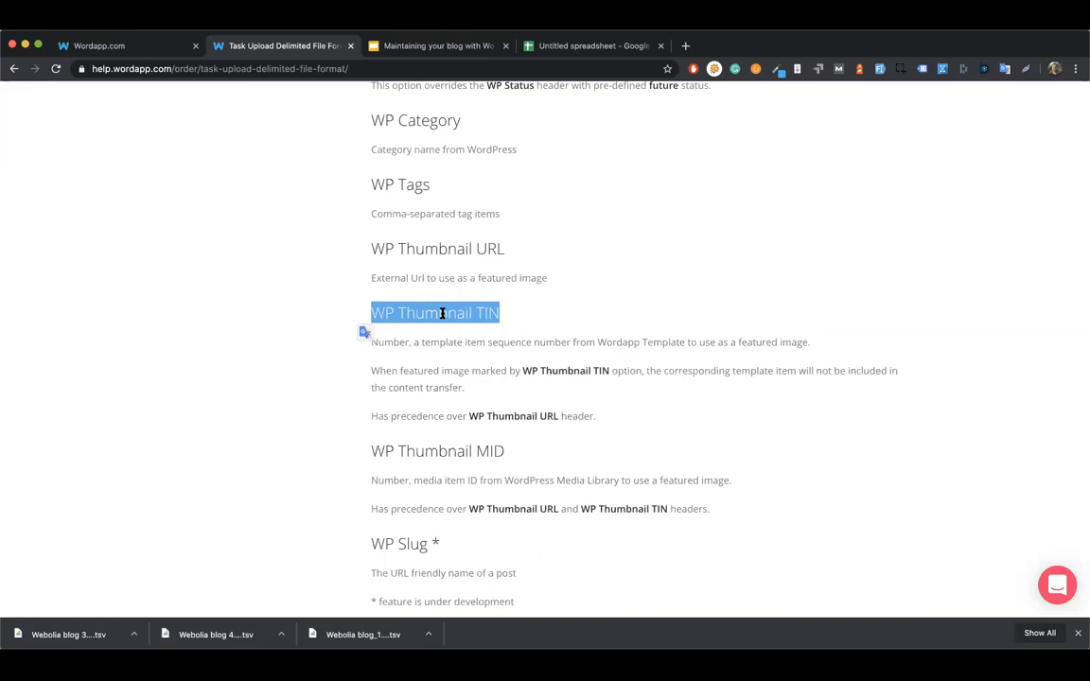
left_click(586, 45)
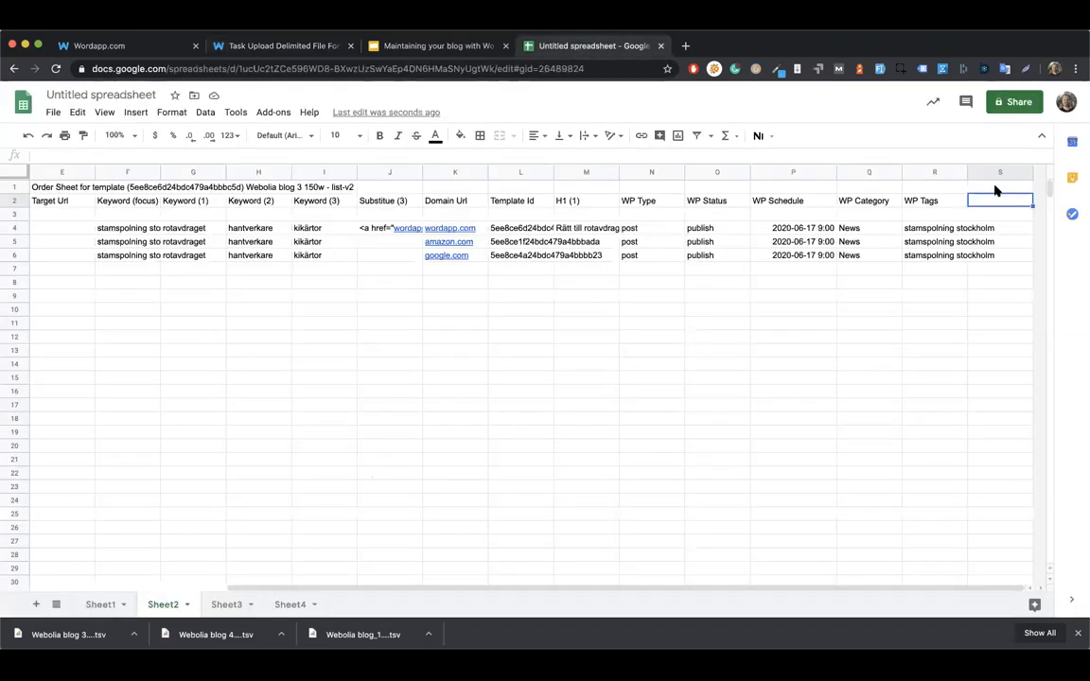
key("ctrl+v")
Enter 1 as the WP Thumbnail TIN in cells S4, S5 and S6.
left_click(998, 229)
type("1")
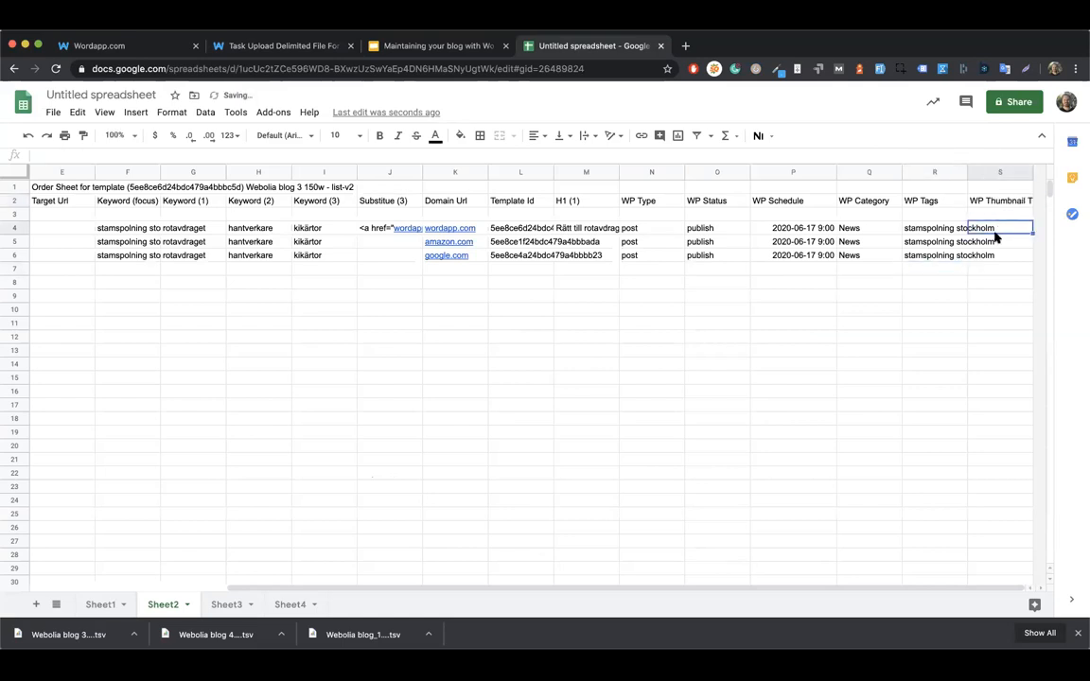
key("Return")
type("1")
left_click(991, 259)
type("1")
left_click(985, 300)
left_click(994, 230)
left_click(991, 255, "shift")
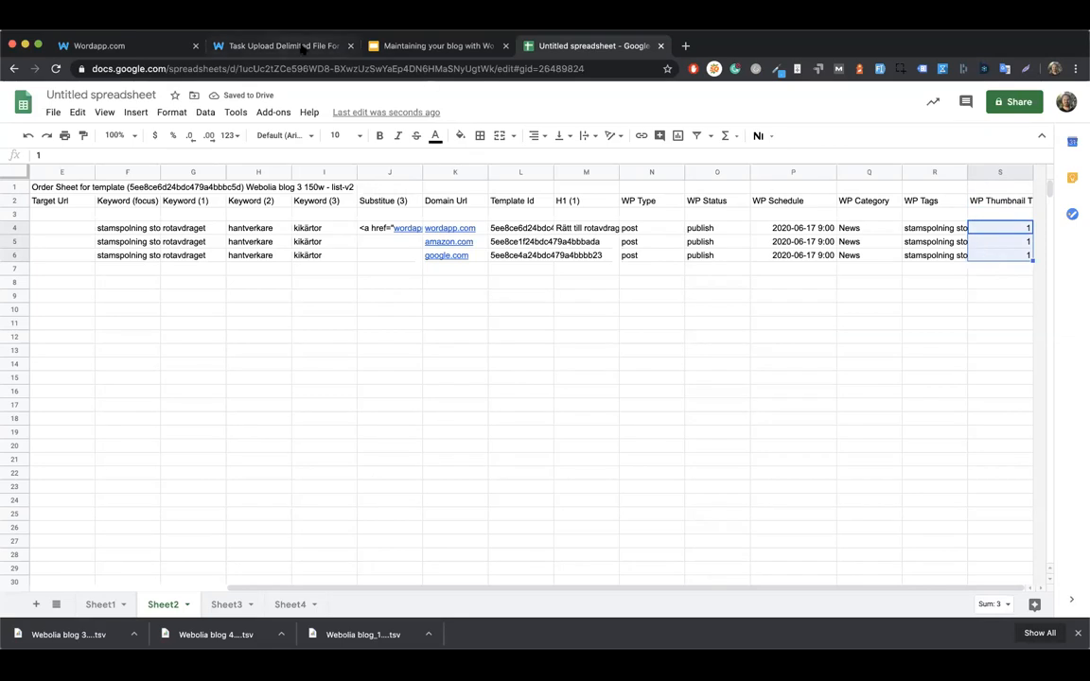
Check the help page's note on how WP Thumbnail TIN affects the content transfer, and return to the spreadsheet.
left_click(275, 44)
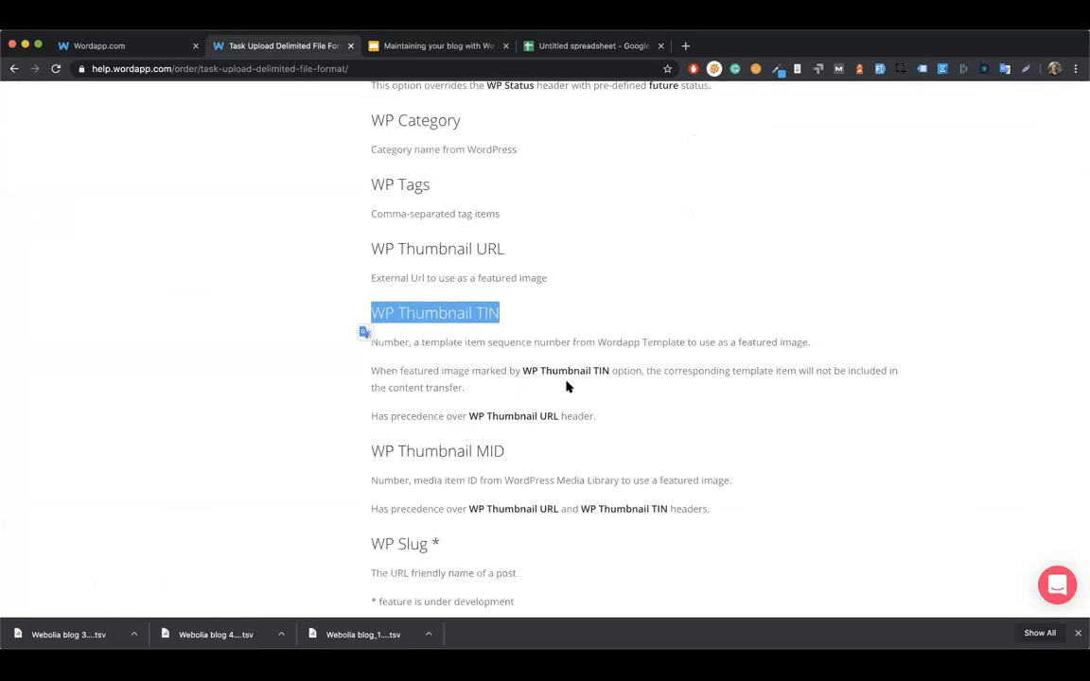
left_click_drag(666, 370, 829, 386)
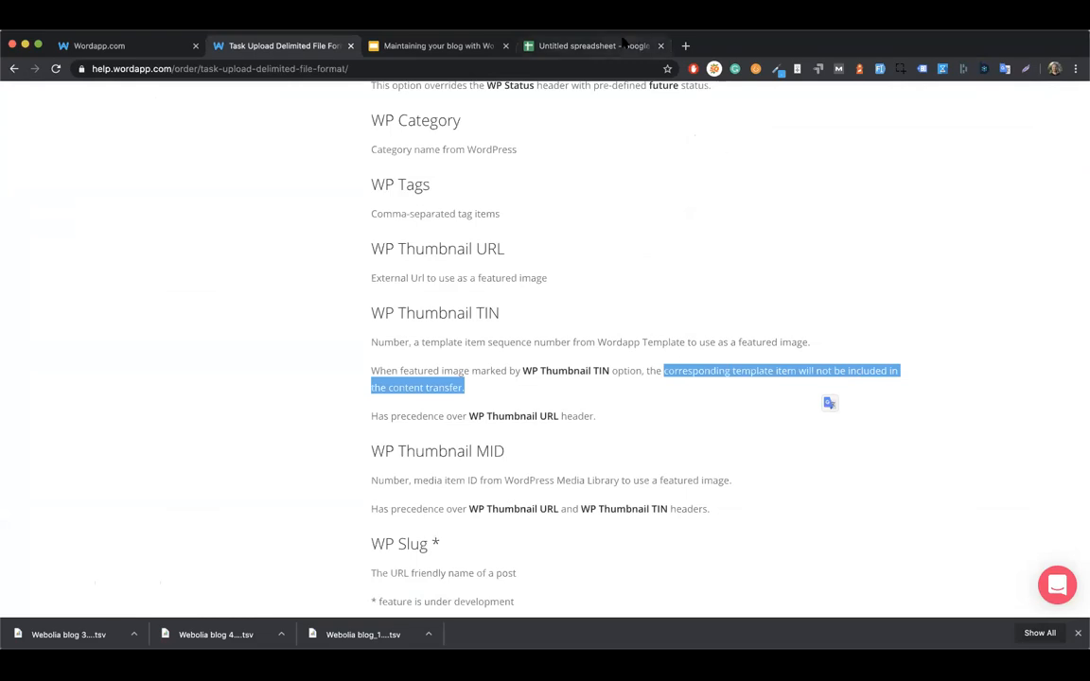
left_click(575, 43)
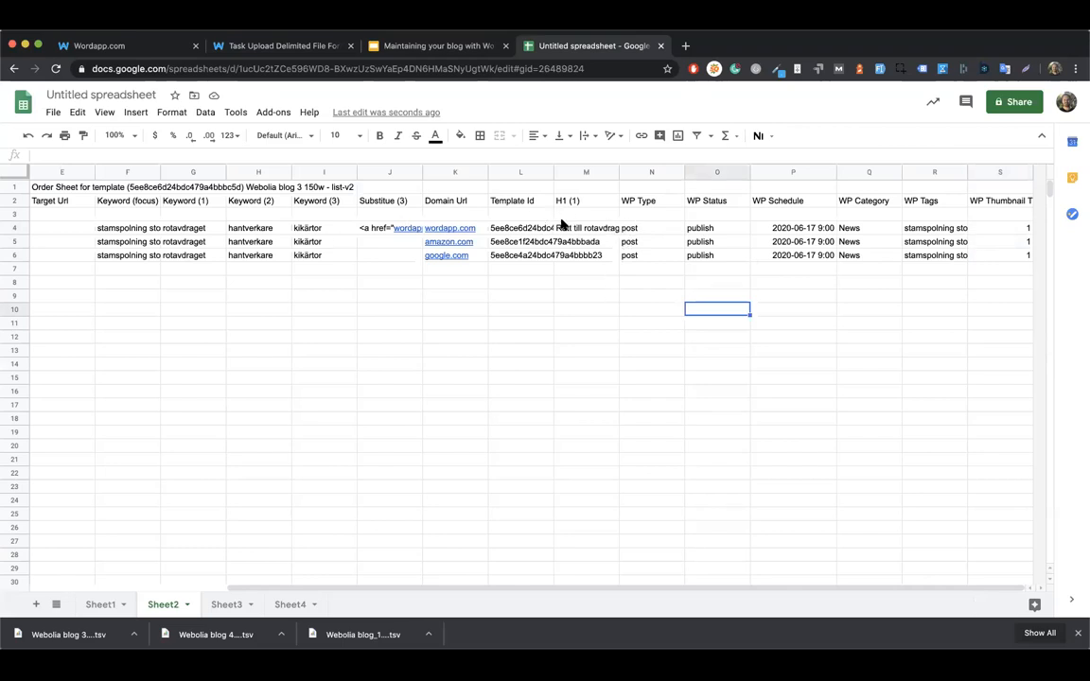
Review the row 4 order values from the domain and template across the WordPress columns to WP Thumbnail TIN.
left_click_drag(568, 215, 489, 221)
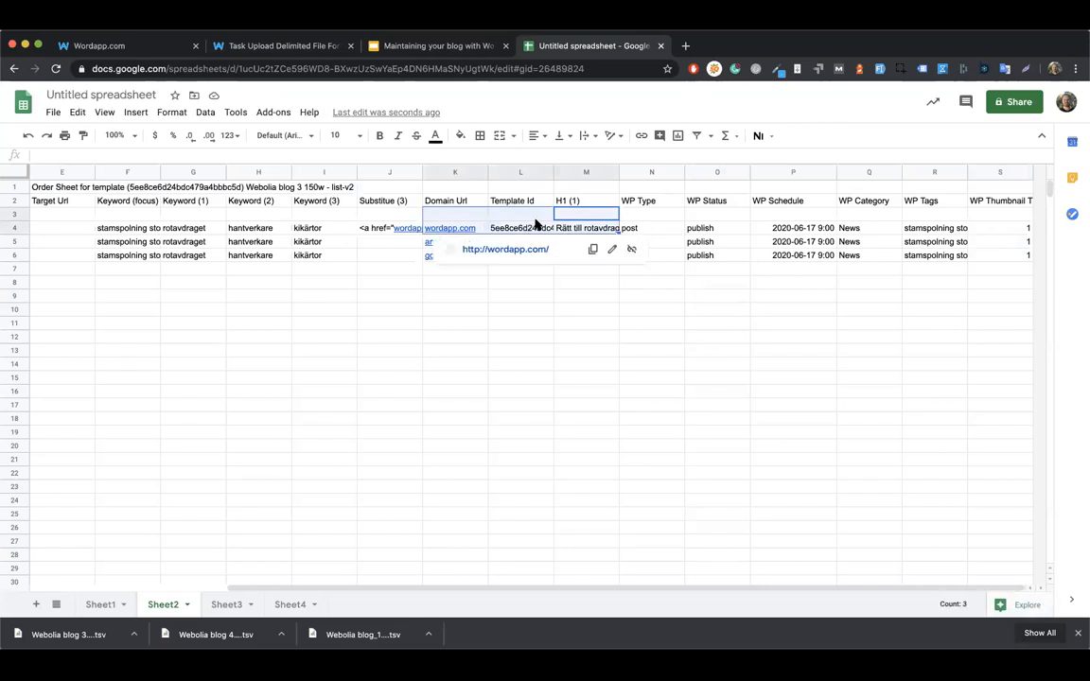
left_click(637, 229)
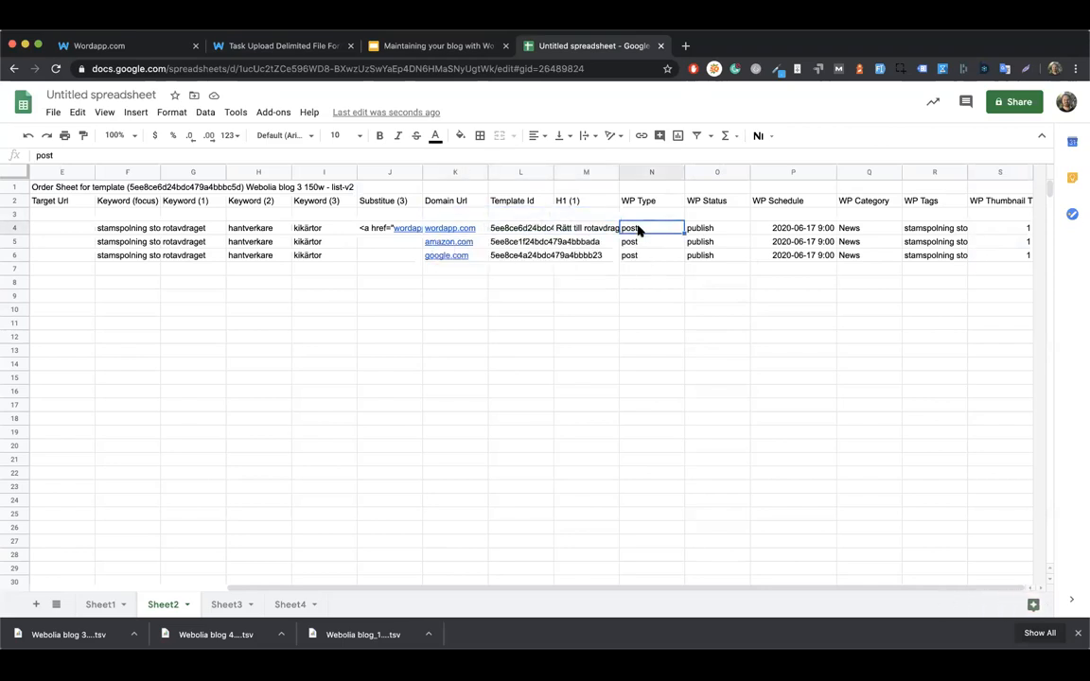
left_click(696, 230)
left_click(755, 224)
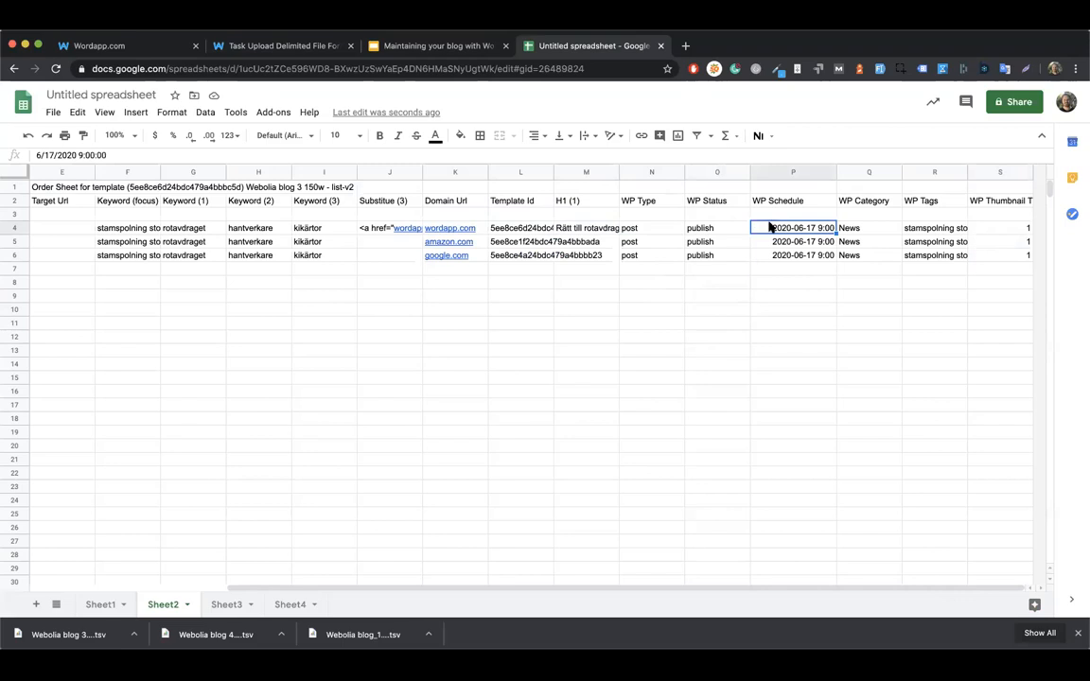
left_click(875, 228)
left_click(914, 228)
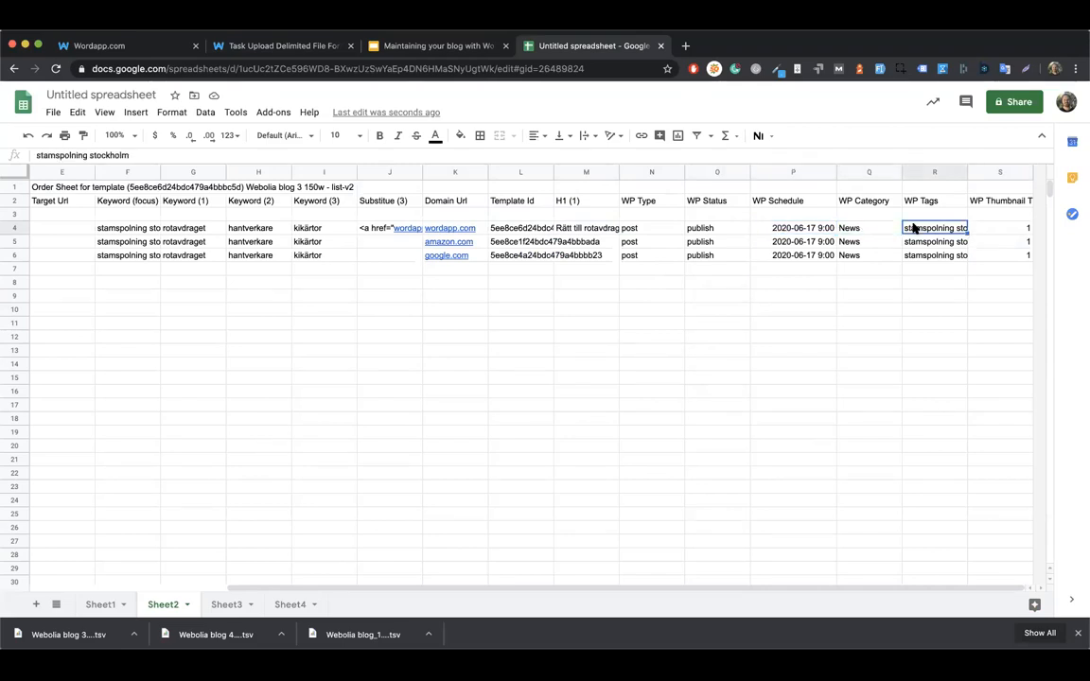
left_click(971, 228)
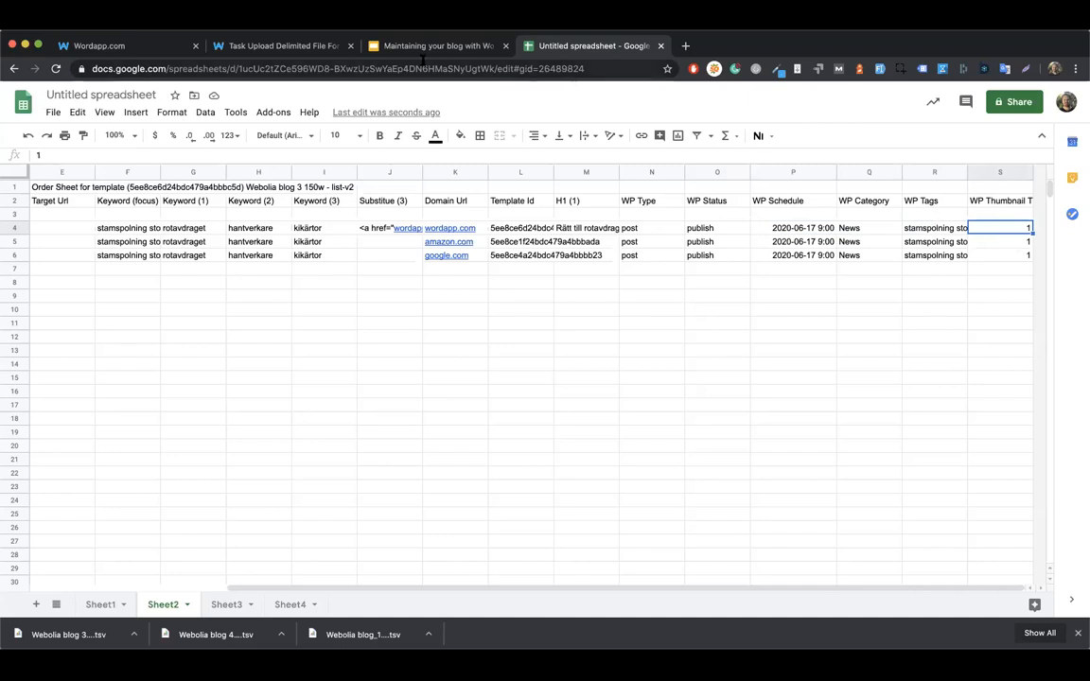
Switch to the Google Slides presentation and show slide 8, "Order Sheet Hacks".
left_click(386, 51)
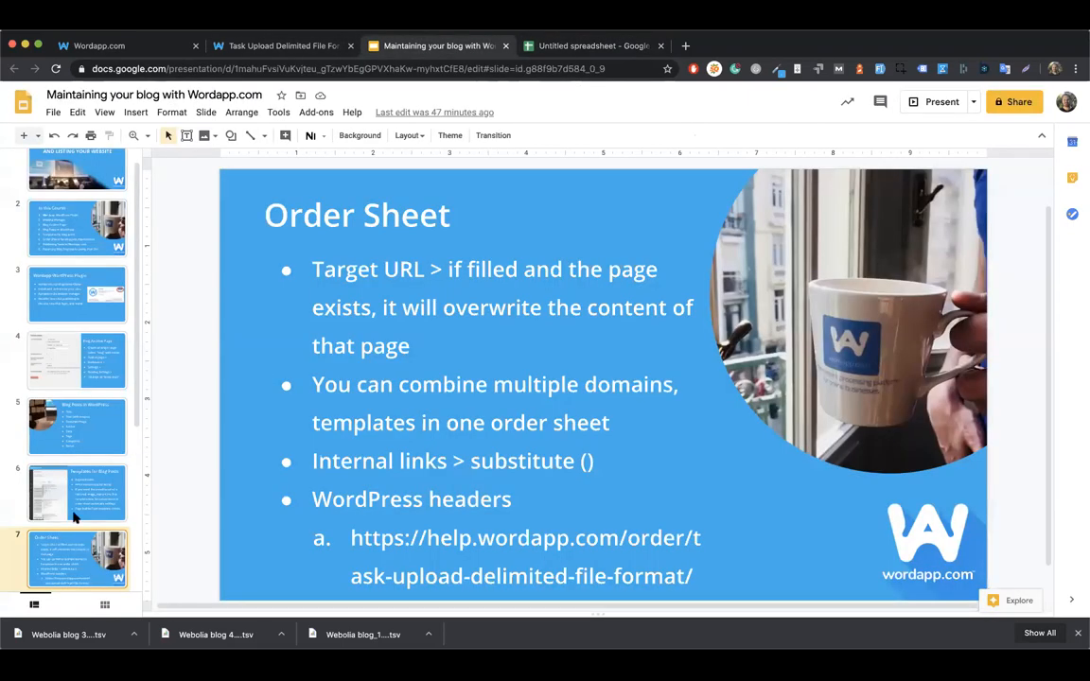
scroll(68, 464, "down", 3)
left_click(68, 466)
left_click(72, 420)
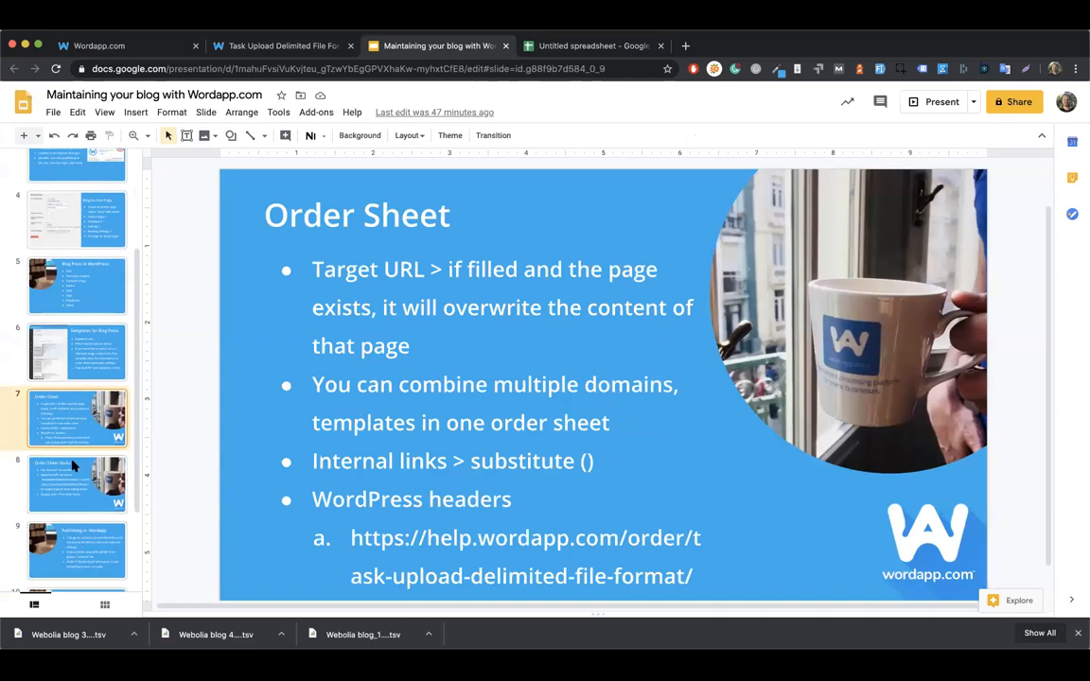
left_click(68, 482)
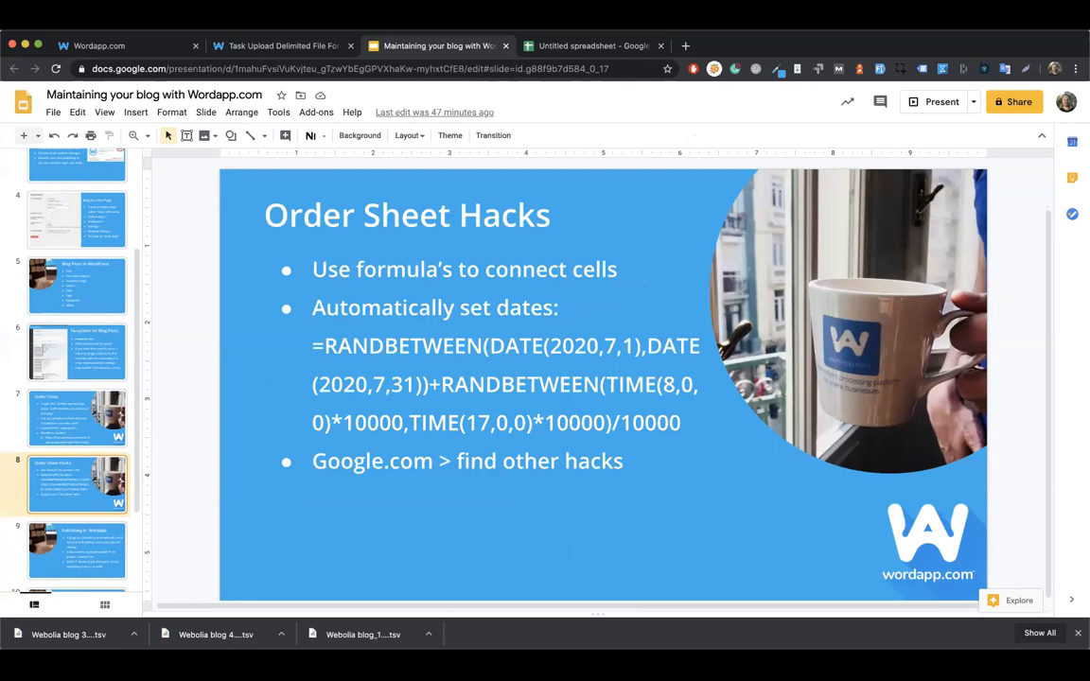
Switch to the spreadsheet and fill WP Tags cell R4 with =F4&","&G4&","&H4&","&I4 to join the row's keywords.
left_click(544, 45)
left_click(773, 379)
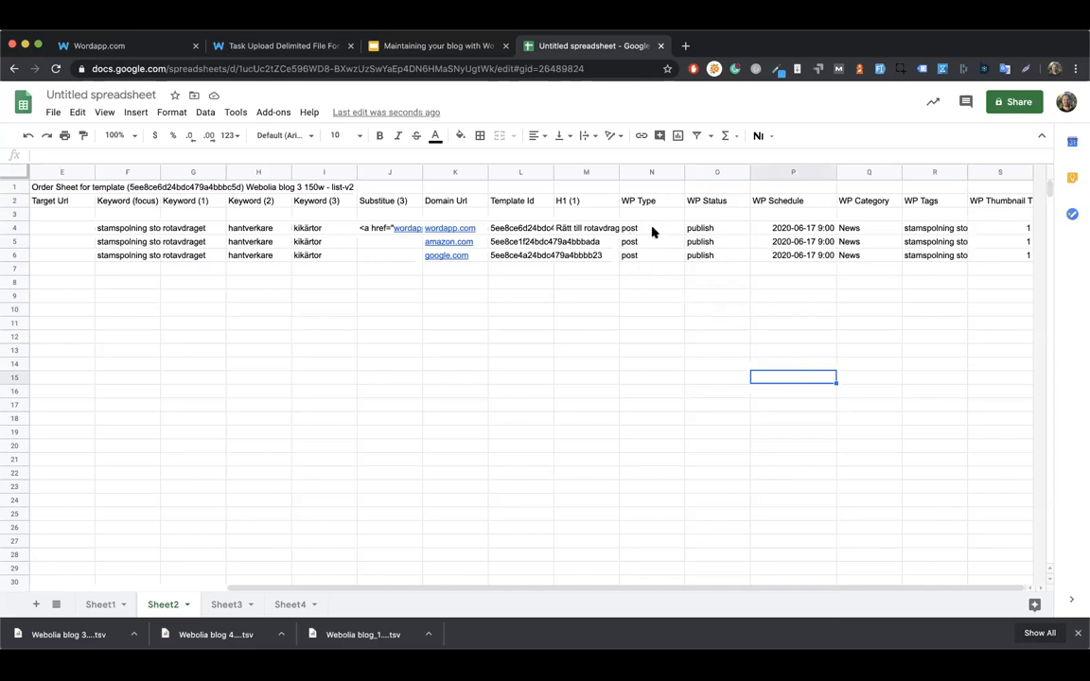
left_click(899, 228)
left_click(917, 232)
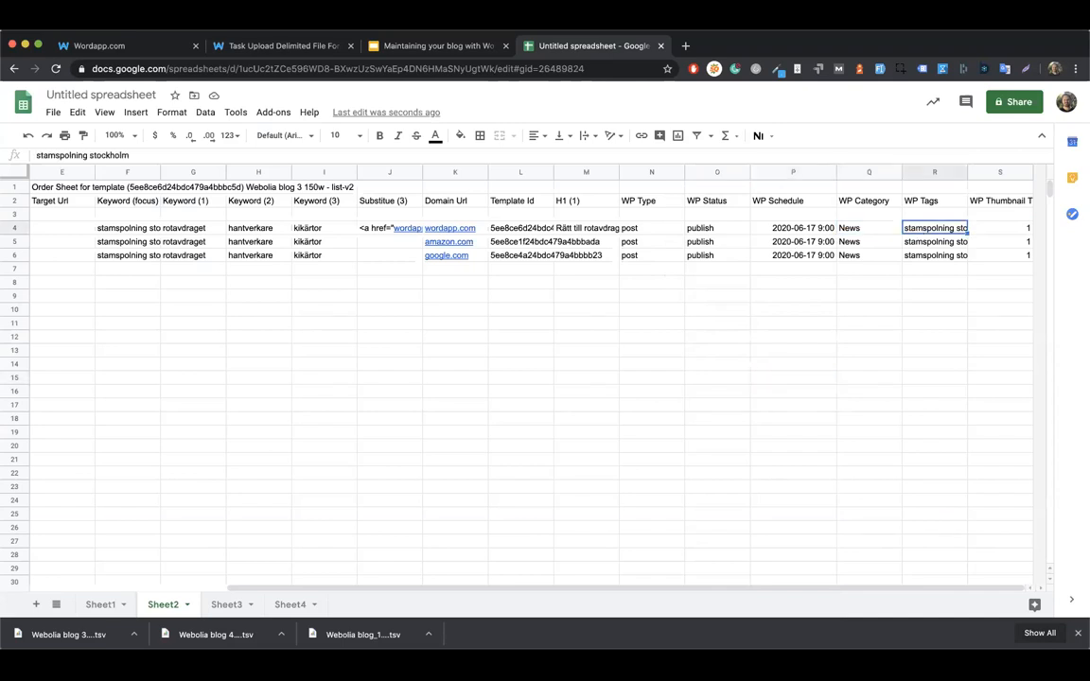
type("=")
scroll(413, 311, "left", 2)
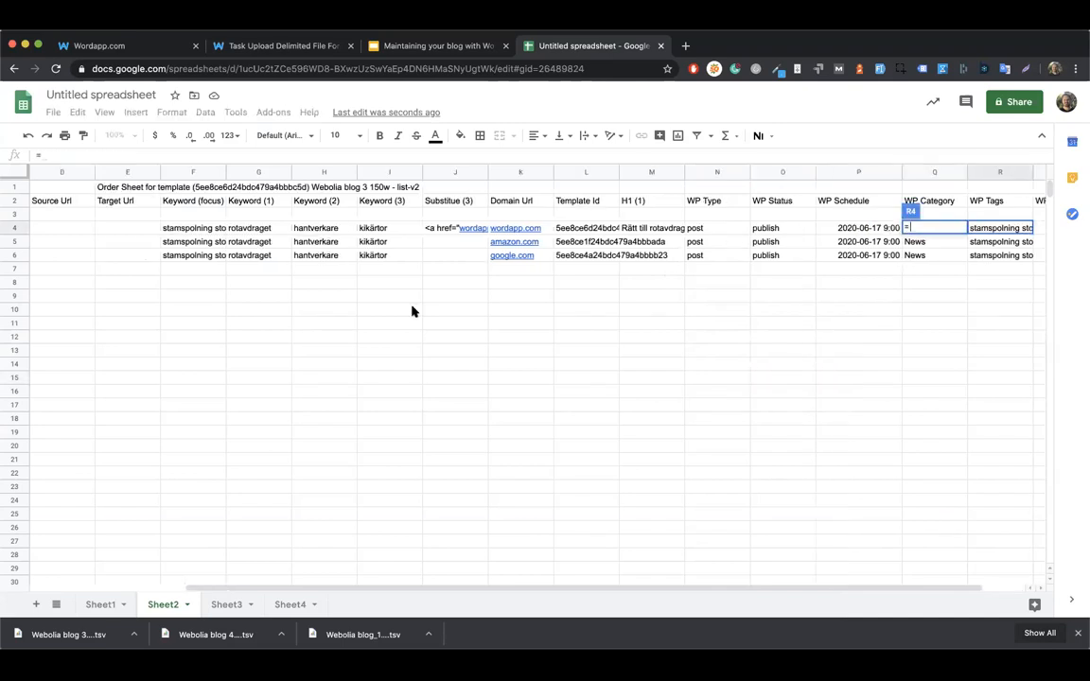
left_click(189, 230)
type("&\", \"&")
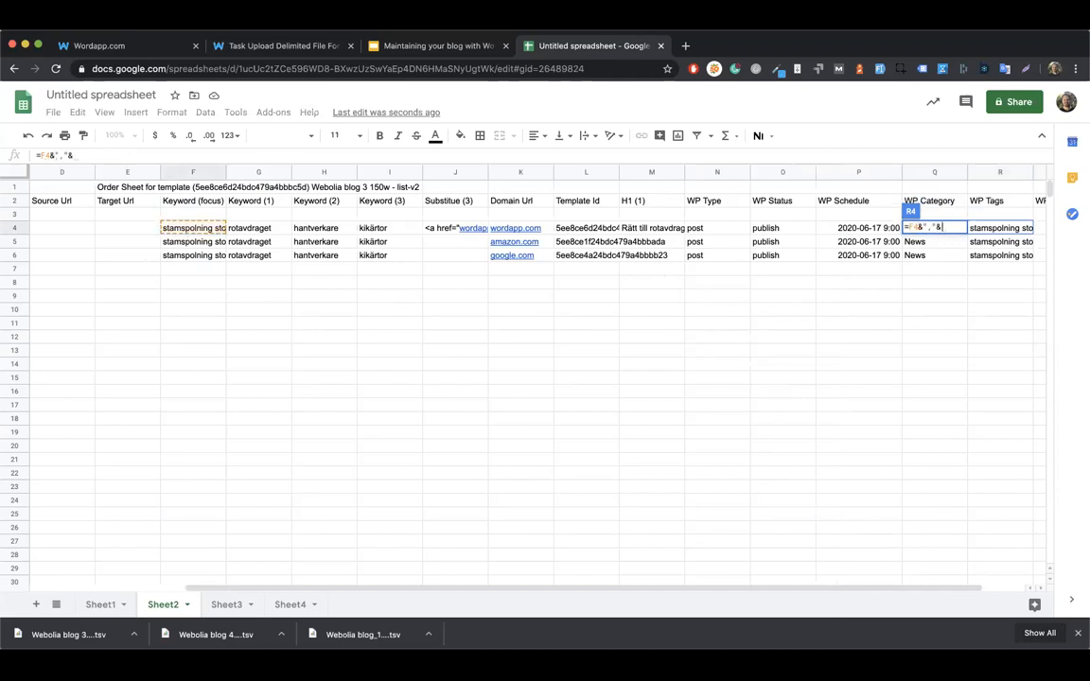
left_click(259, 228)
type("&\",\"")
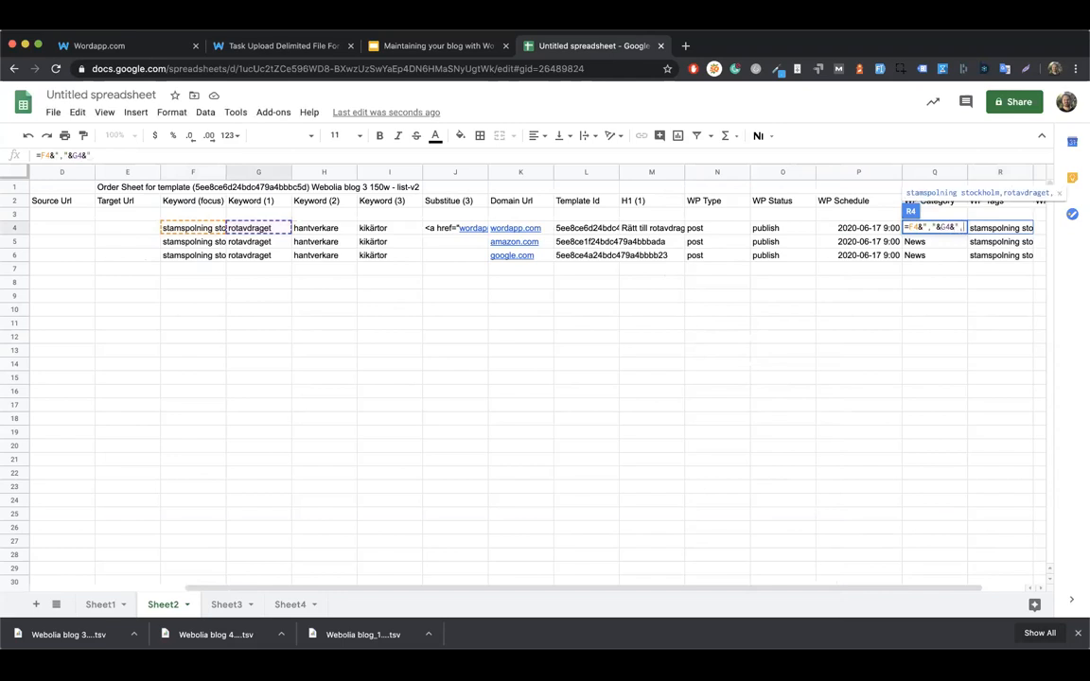
type("&")
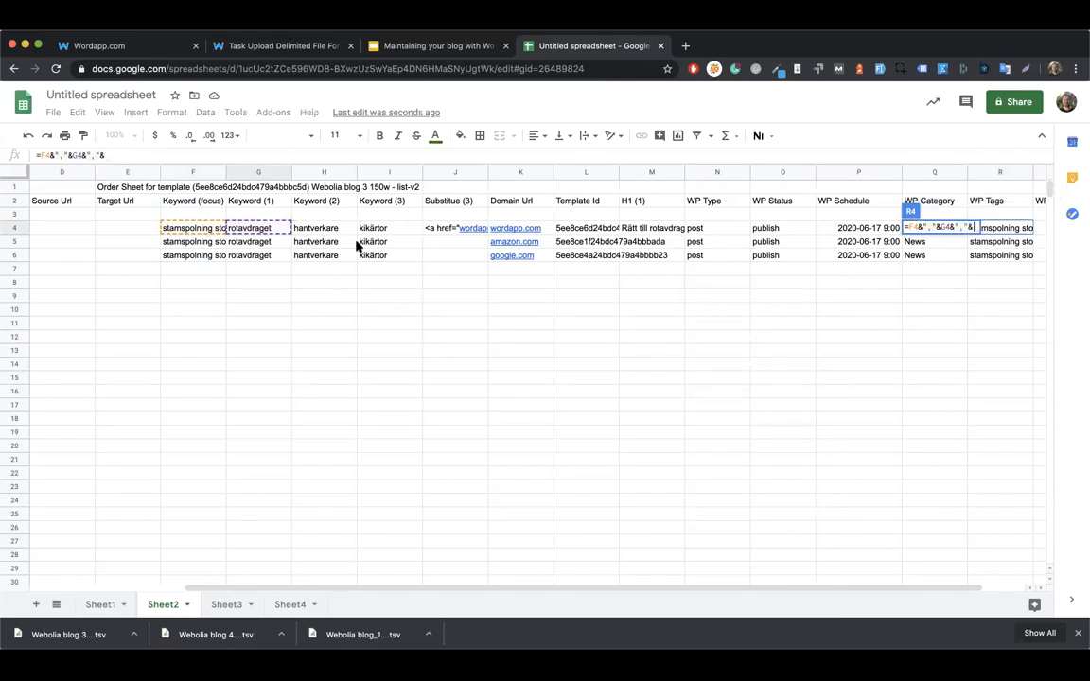
left_click(332, 231)
type("&\",\"&")
left_click(392, 231)
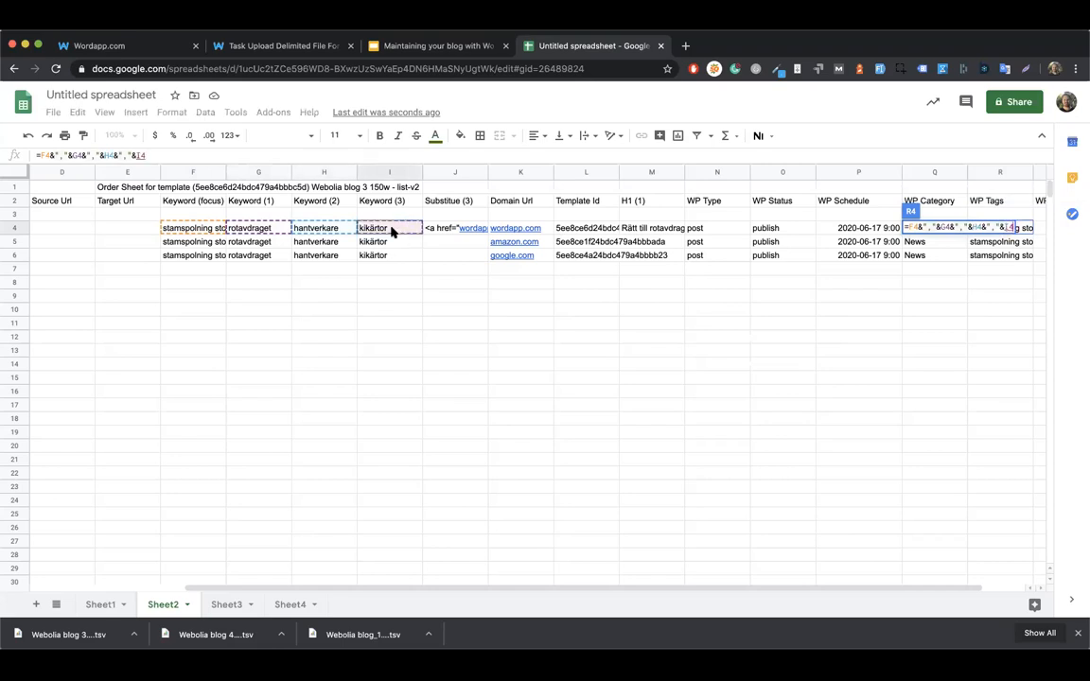
key("Return")
Copy the keyword-joining formula in R4 to the WP Tags cells R5 and R6.
scroll(566, 256, "right", 1)
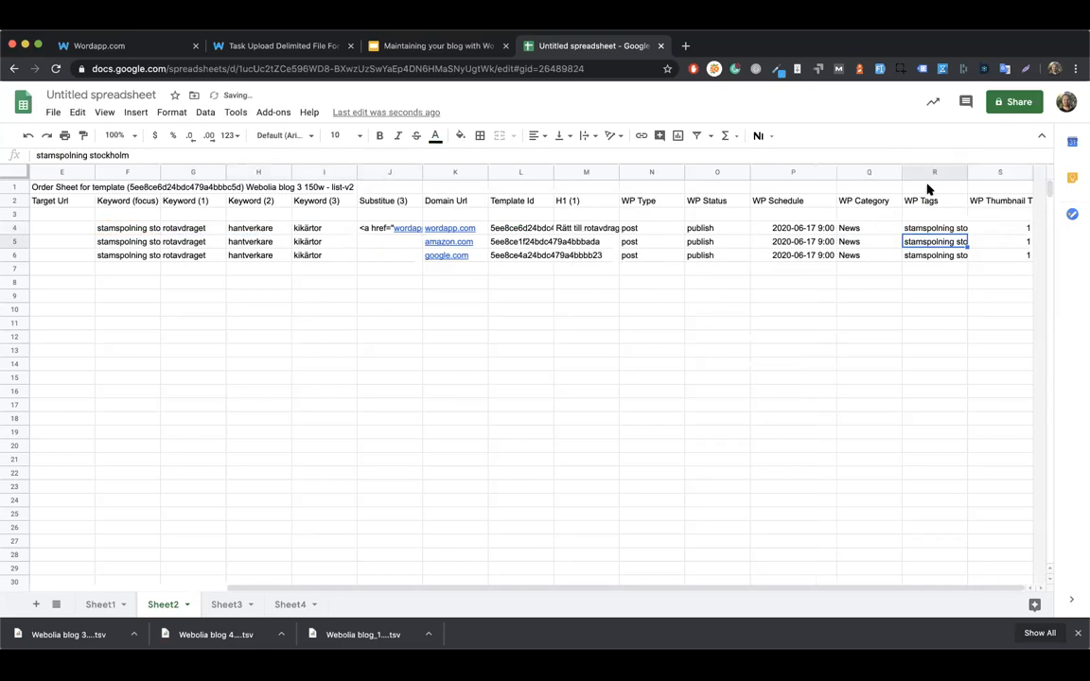
left_click(925, 231)
key("ctrl+c")
left_click_drag(925, 230, 926, 258)
key("ctrl+shift+v")
Enter keyword in F5 and another keyword in F6 of the Keyword (focus) column.
left_click(104, 244)
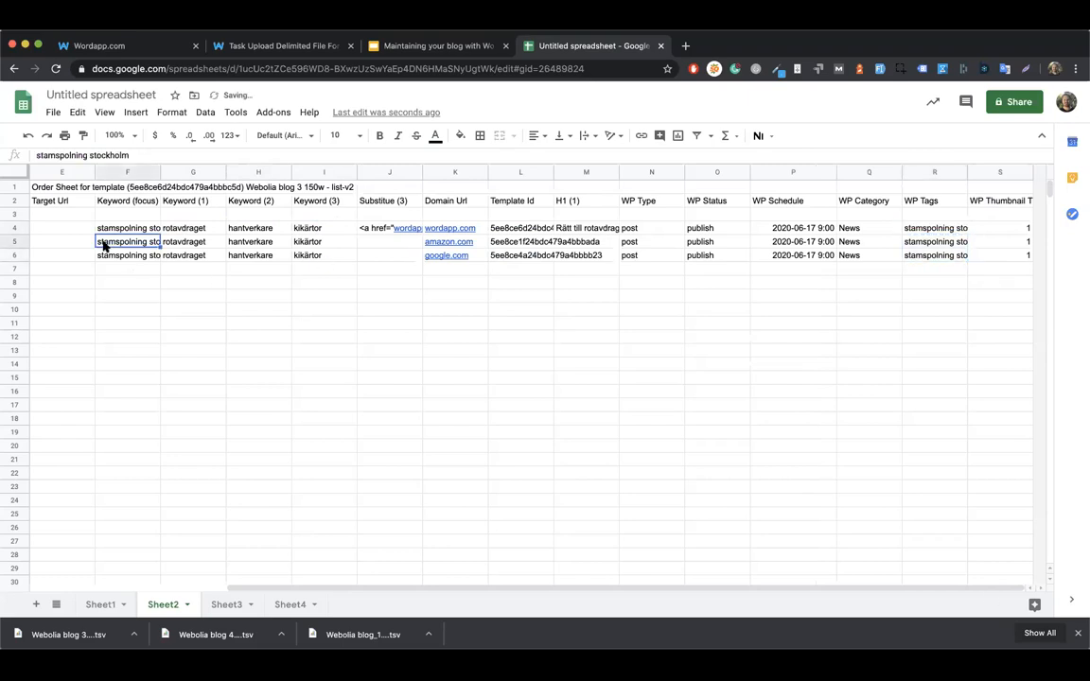
type("keyword")
key("Return")
type("ao")
key("BackSpace")
type("nother keyword")
key("Return")
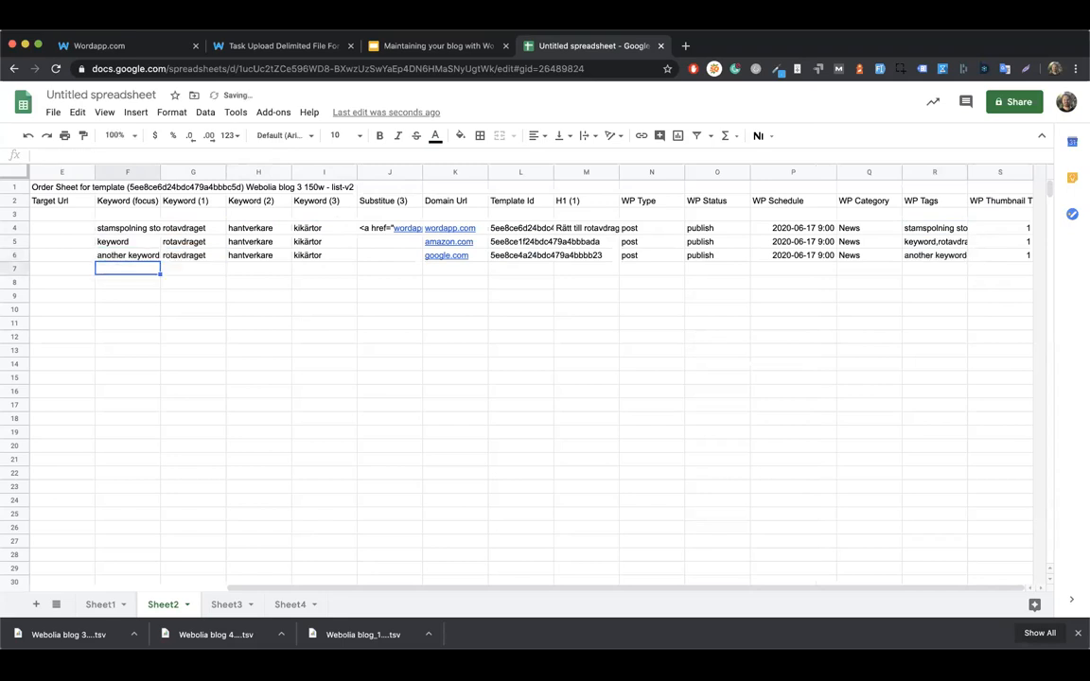
Review the WP Tags and WP Category values in rows 4 to 6.
left_click_drag(920, 231, 919, 274)
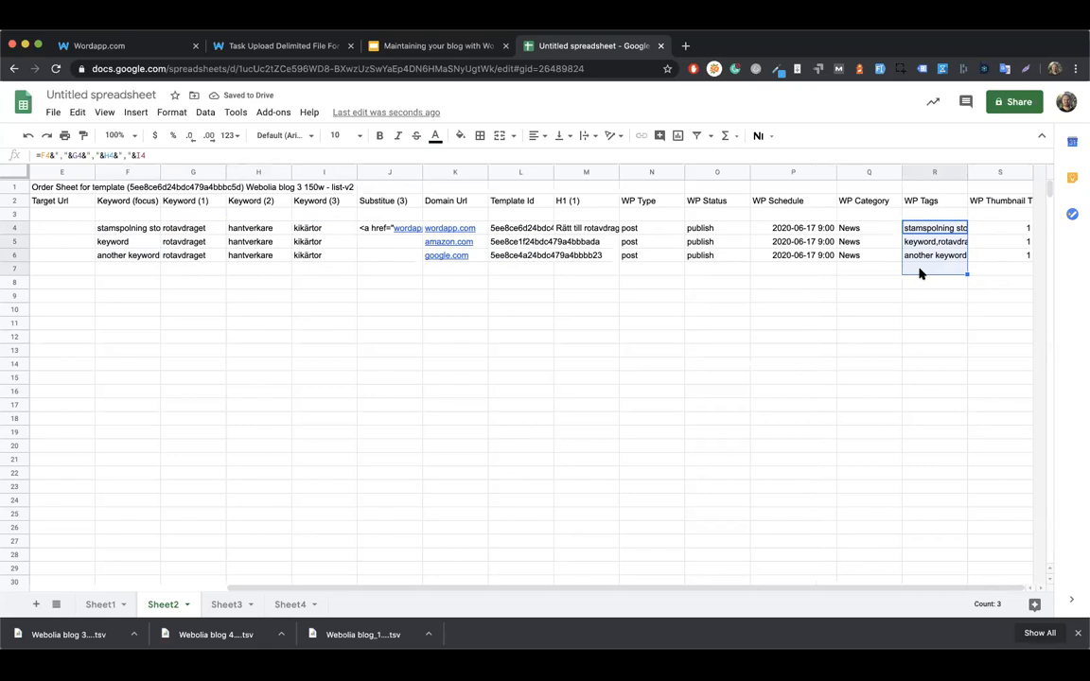
left_click_drag(857, 233, 853, 255)
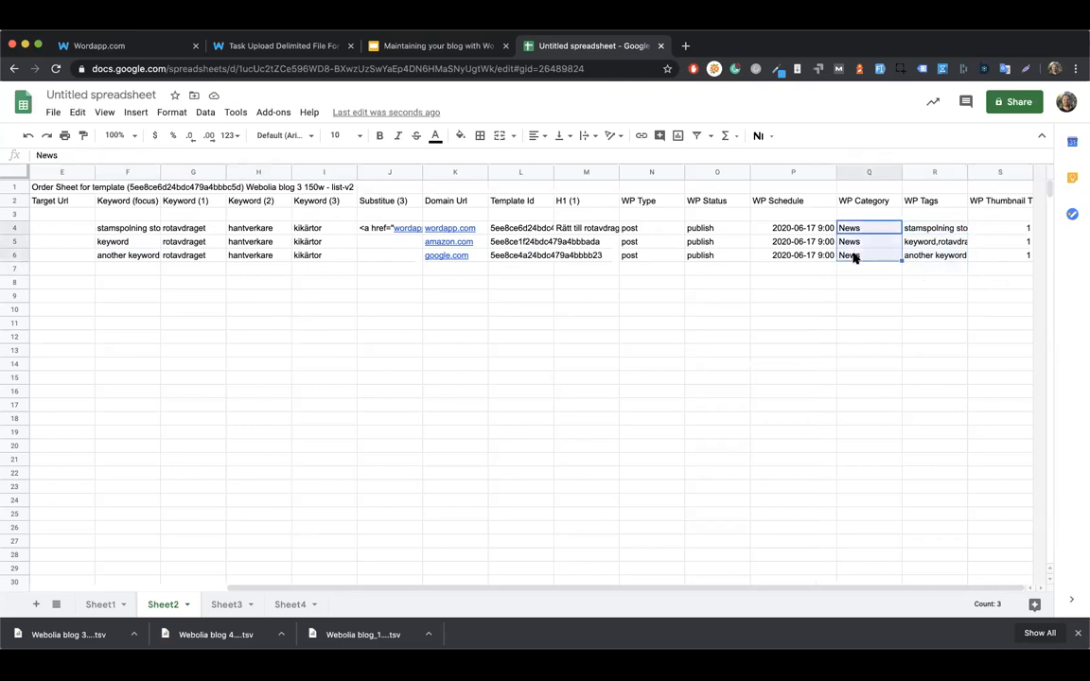
left_click(707, 328)
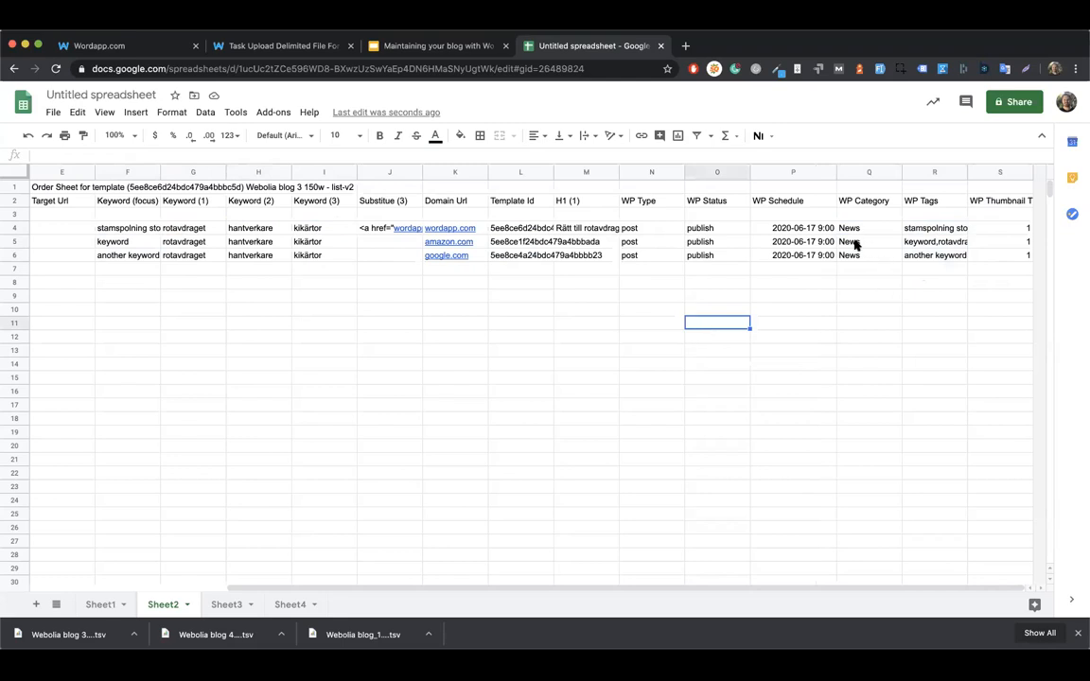
Try to replace the Keyword (3) values in I4:I6 with category 1, category2 and category 3.
left_click_drag(299, 231, 326, 341)
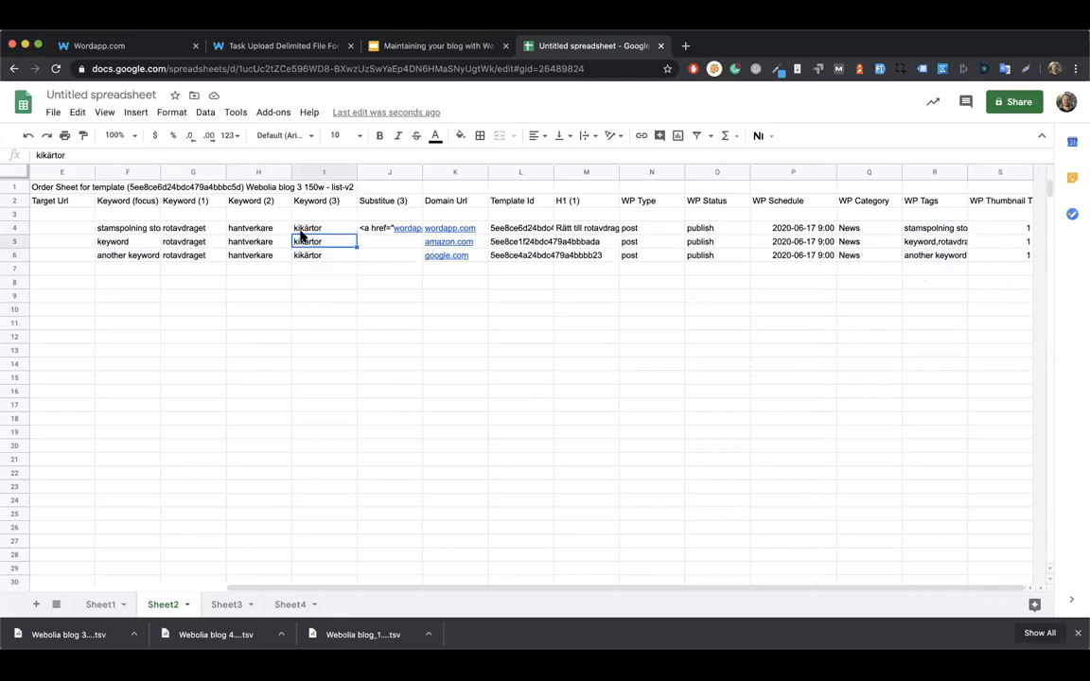
left_click_drag(302, 234, 304, 229)
type("category 1")
key("Return")
type("cate")
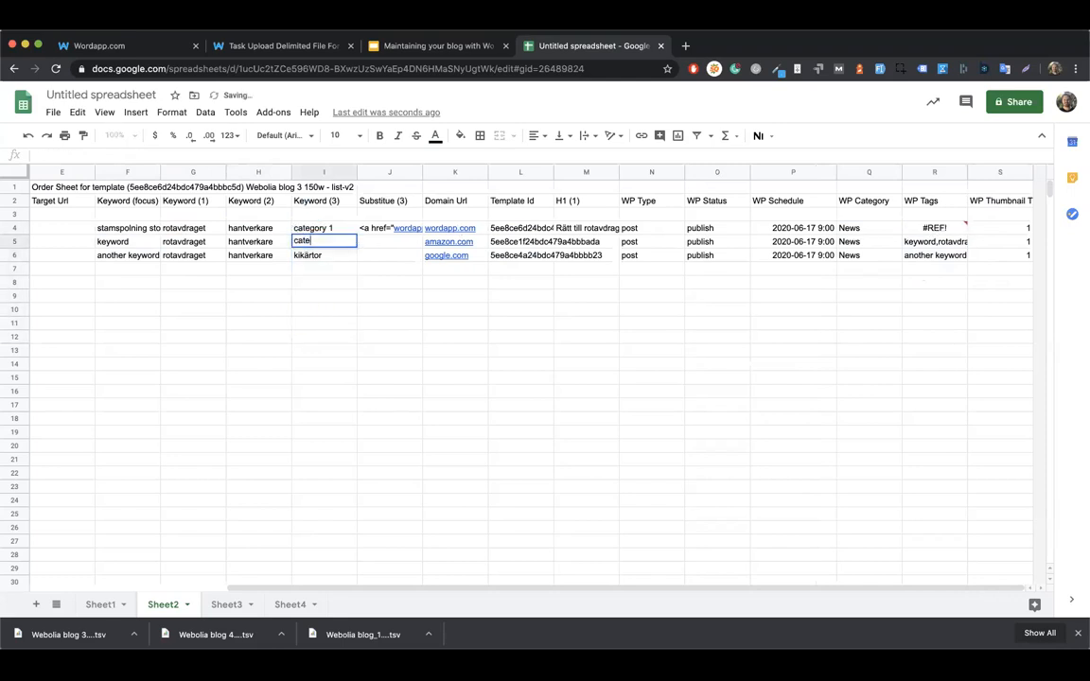
type("gory 2")
key("Return")
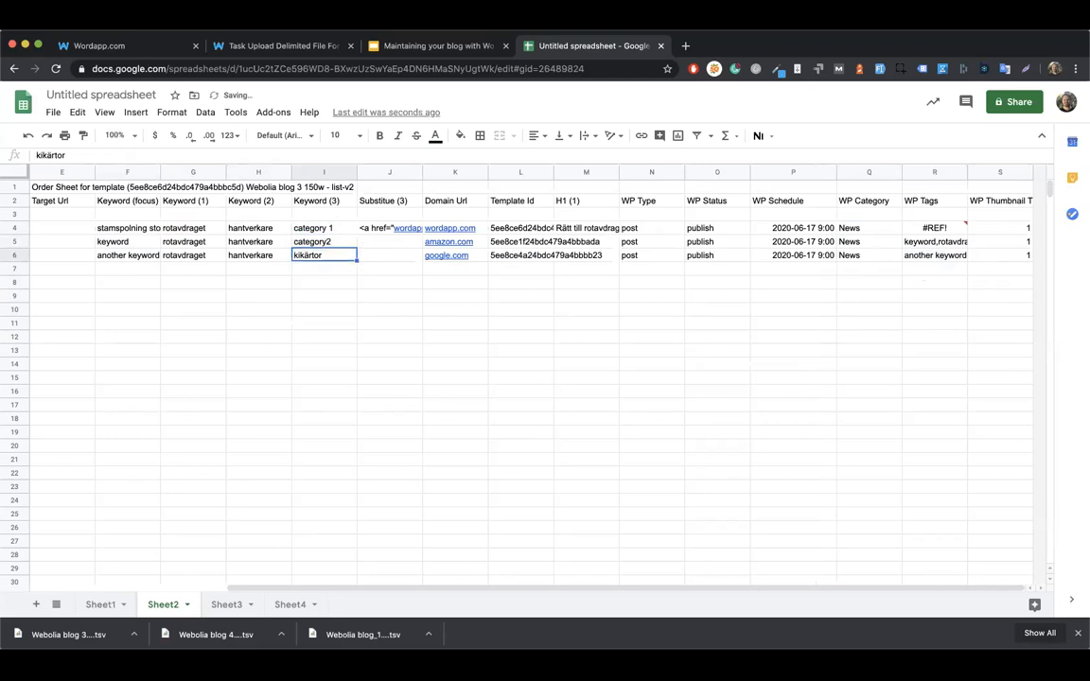
type("category 3")
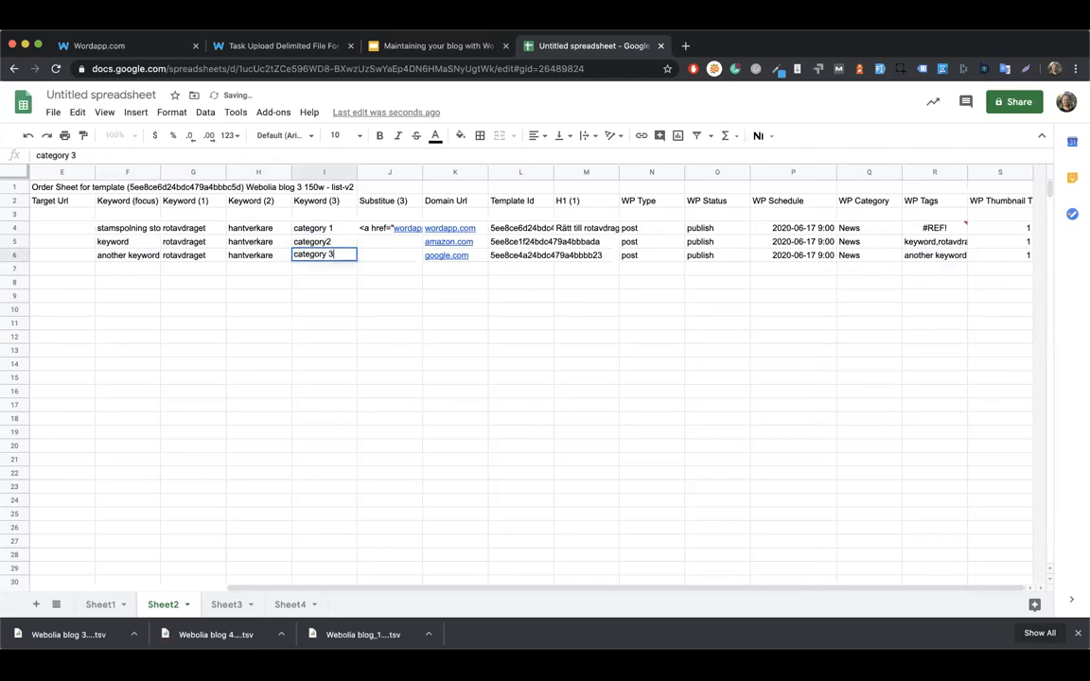
key("Return")
Check the WP Tags formula in R4 and undo the category entries in the Keyword (3) column.
left_click(911, 230)
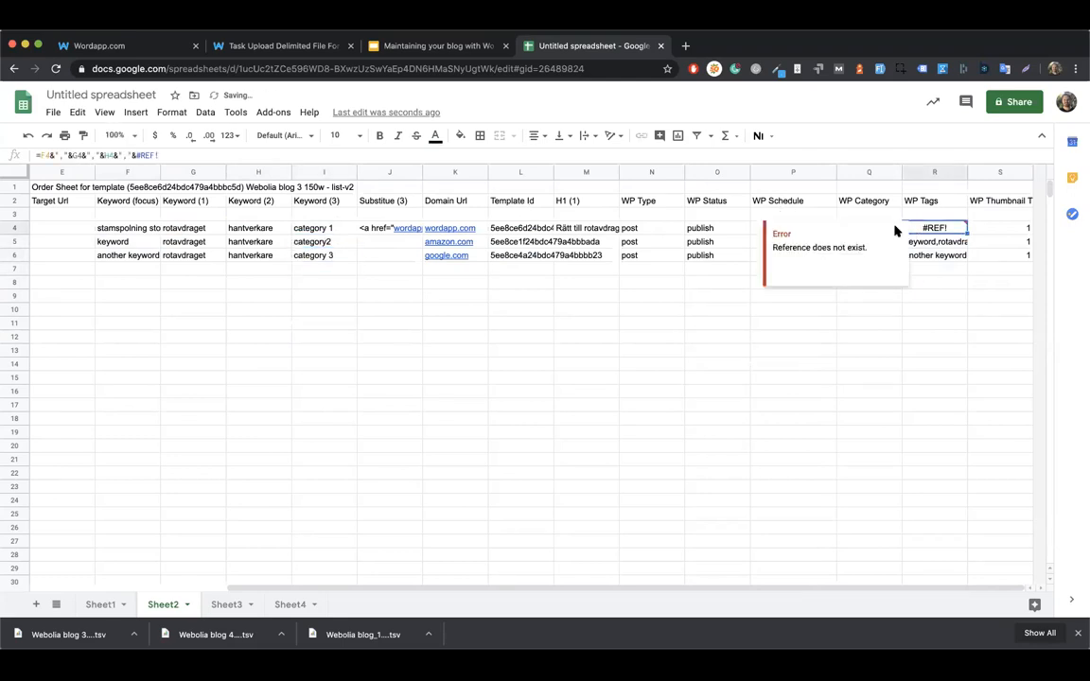
key("ctrl+z")
key("ctrl+z")
key("ctrl+z")
key("ctrl+z")
key("ctrl+z")
Link WP Category cell Q4 to Keyword (3) with =I4 and fill the formula down to Q6.
left_click(881, 231)
type("=I4")
key("Return")
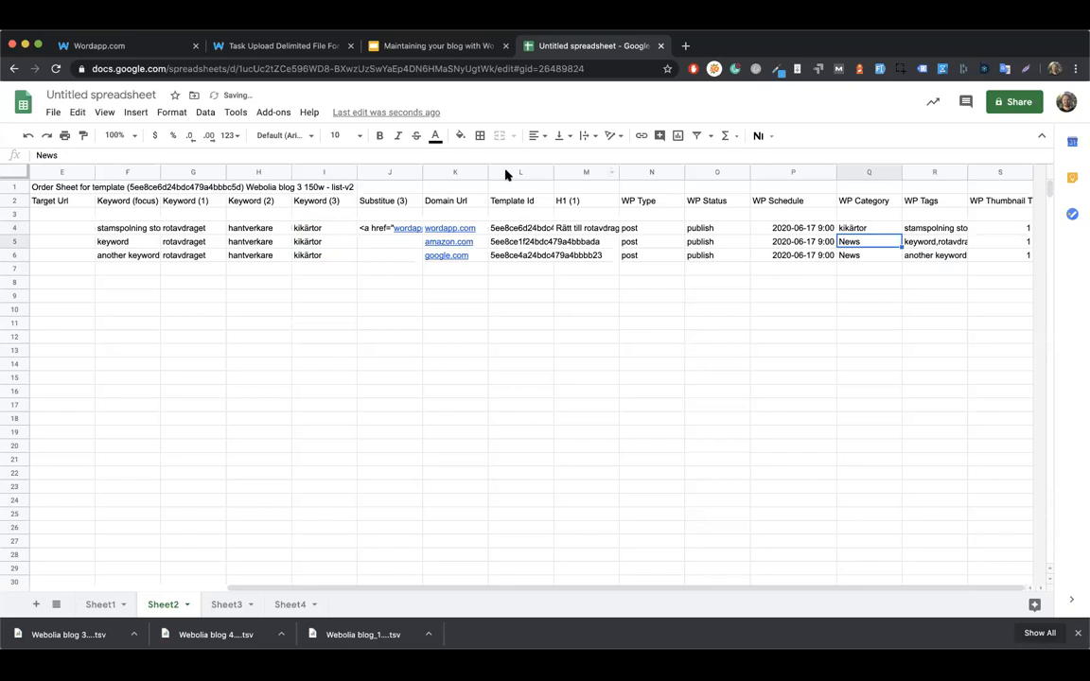
left_click(897, 233)
left_click_drag(902, 237, 895, 255)
left_click(760, 313)
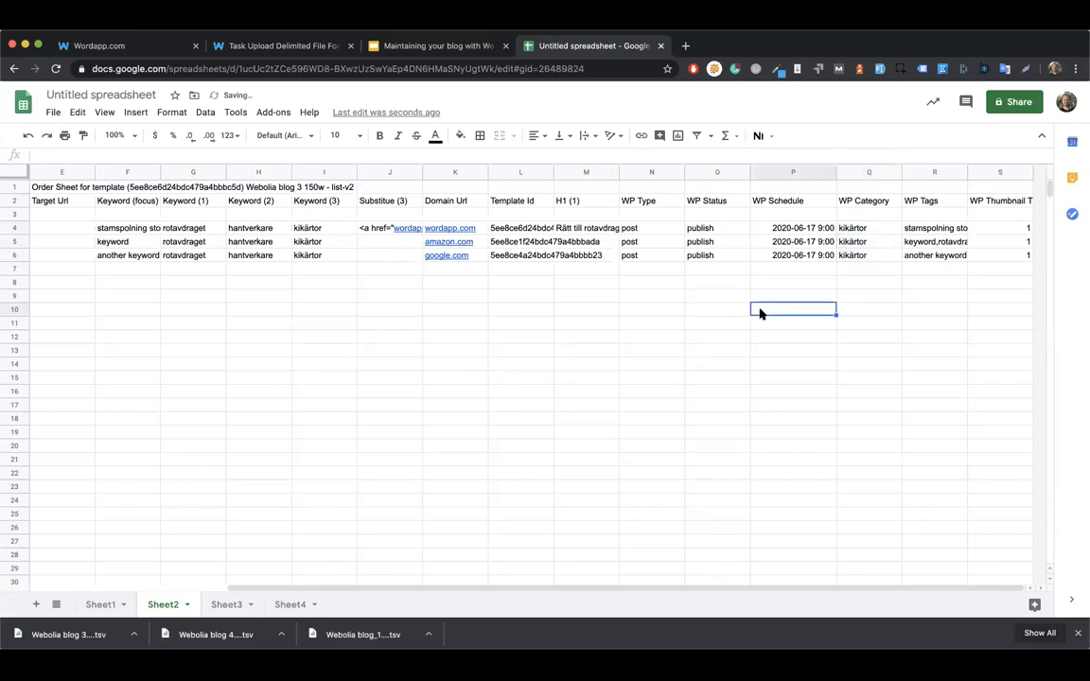
Switch to the Google Slides presentation and copy the full RANDBETWEEN date formula from slide 8, "Order Sheet Hacks".
mouse_move(774, 231)
left_mouse_down()
mouse_move(779, 280)
mouse_move(774, 254)
left_mouse_up()
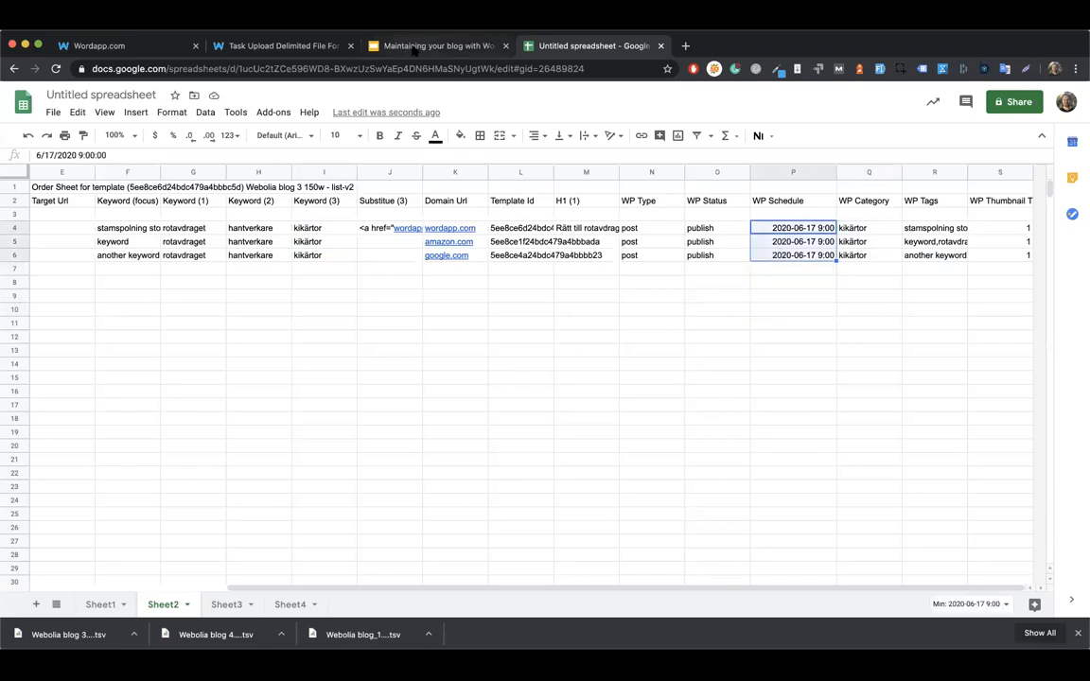
left_click(413, 46)
left_click(670, 425)
left_click_drag(679, 424, 317, 345)
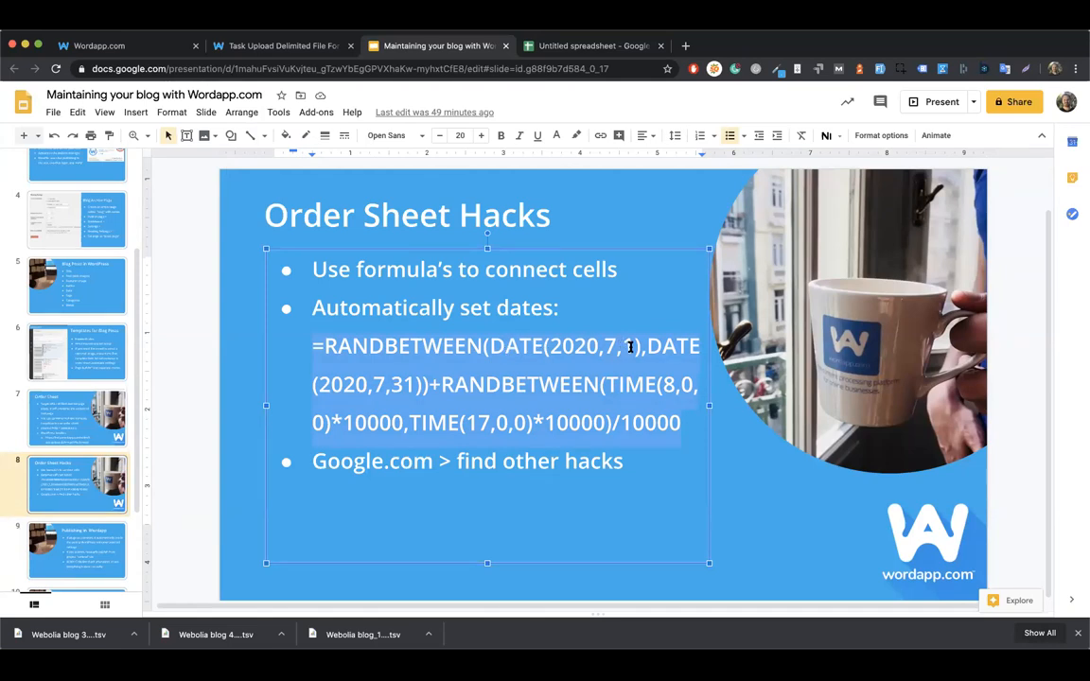
left_click(557, 349)
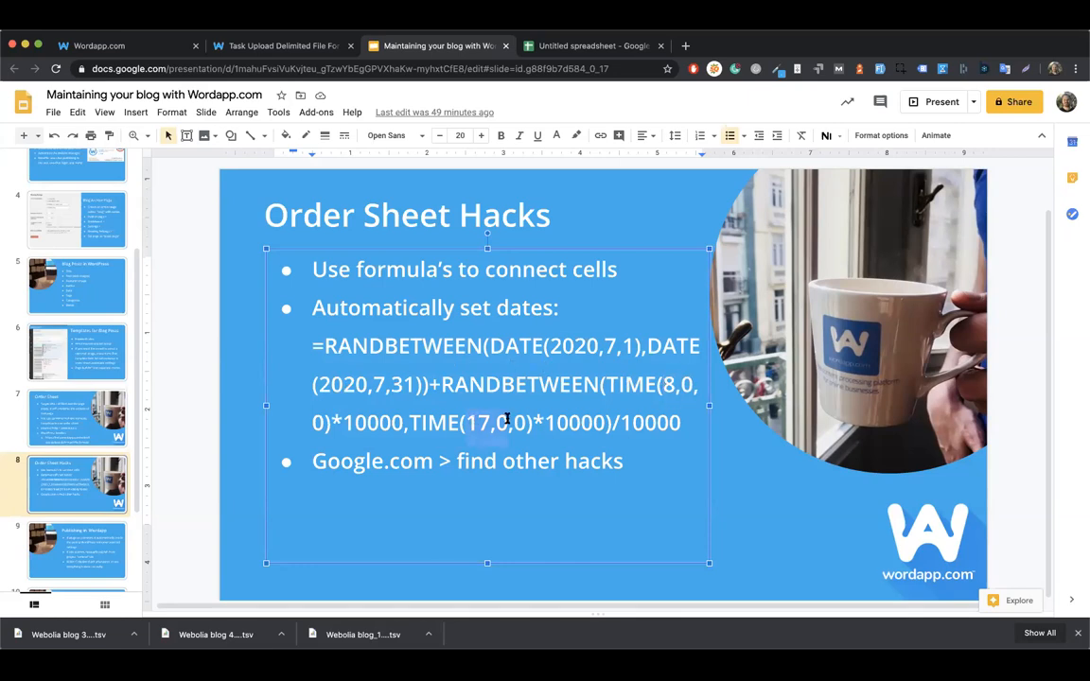
left_click_drag(683, 423, 289, 339)
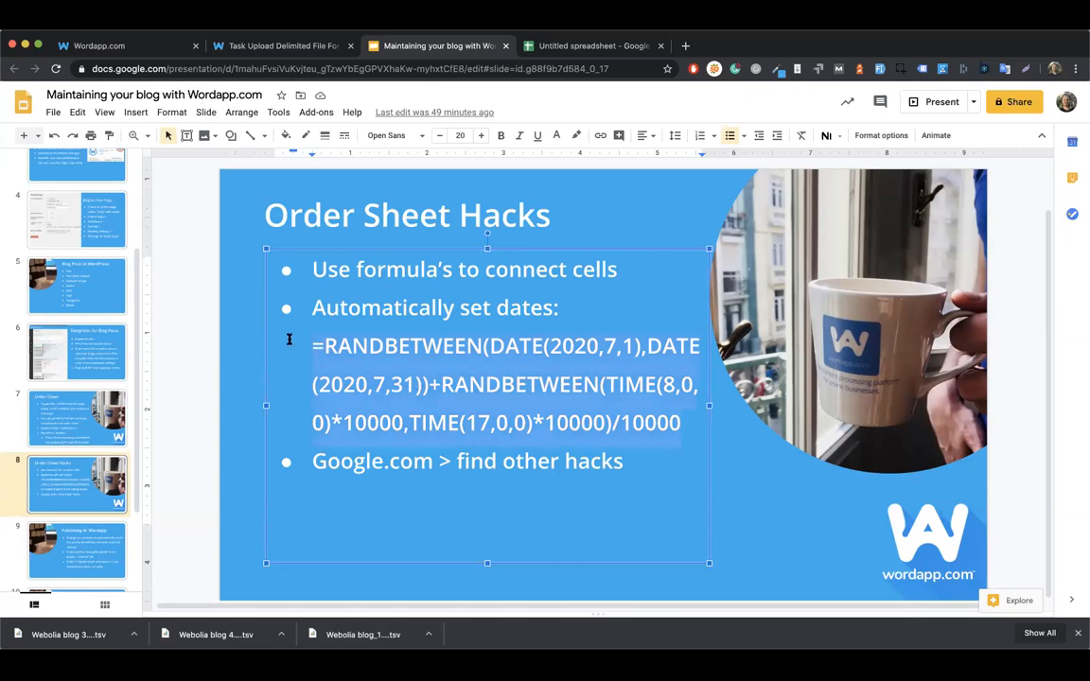
Return to the spreadsheet and replace P4's date with the copied formula =RANDBETWEEN(DATE(2020,7,1),DATE(2020,7,31))+RANDBETWEEN(TIME(8,0,0)*10000,TIME(17,0,0)*10000)/10000.
left_click(566, 46)
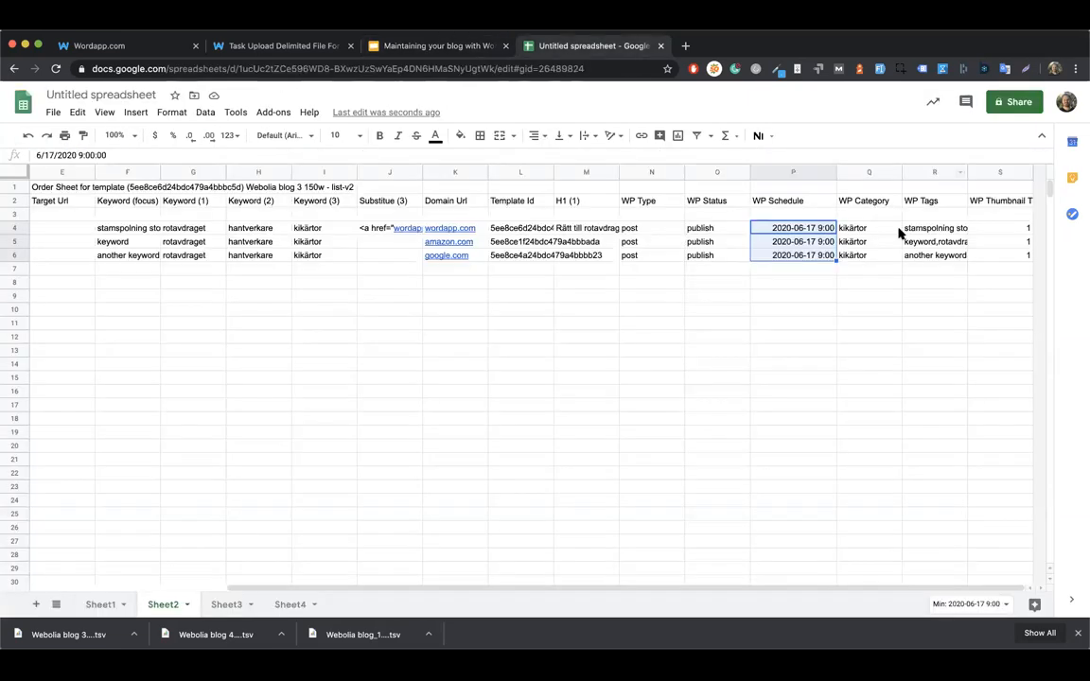
double_click(796, 229)
key("ctrl+v")
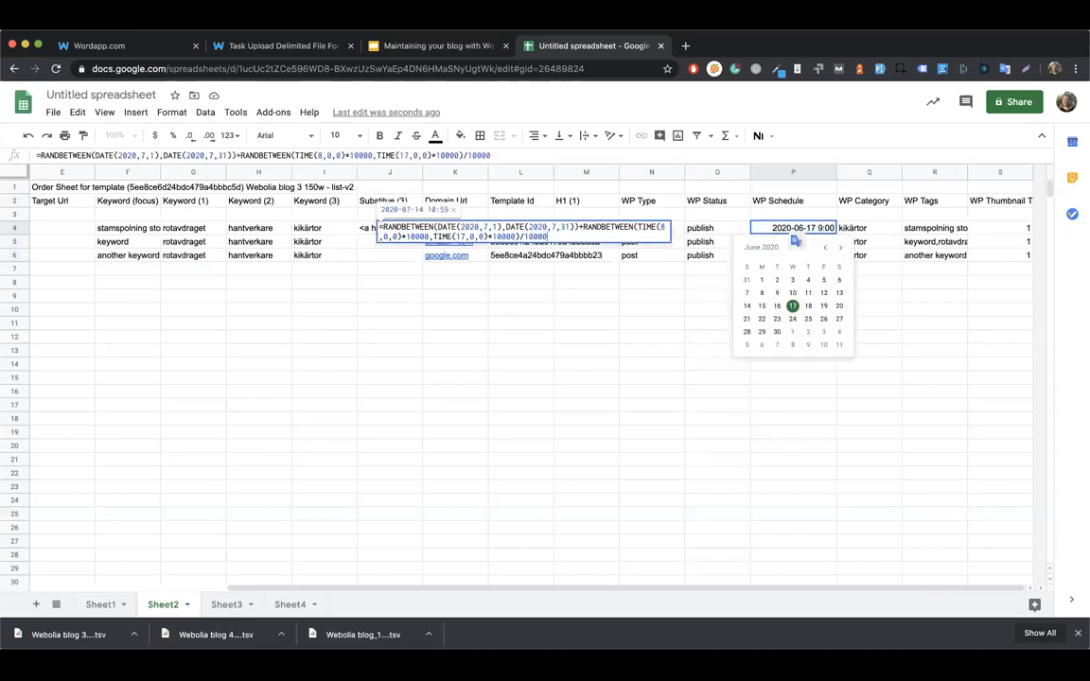
key("Return")
Copy the random date formula in P4 to the WP Schedule cells P5 and P6.
left_click(786, 228)
key("super+c")
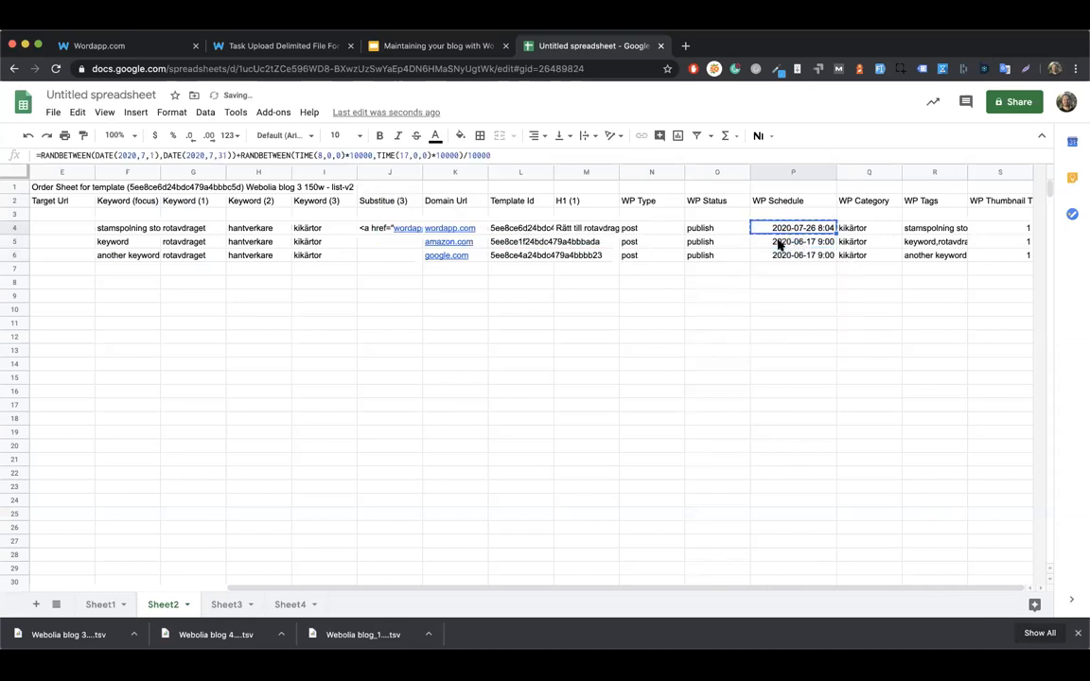
left_click_drag(780, 244, 776, 255)
key("super+v")
left_click(778, 286)
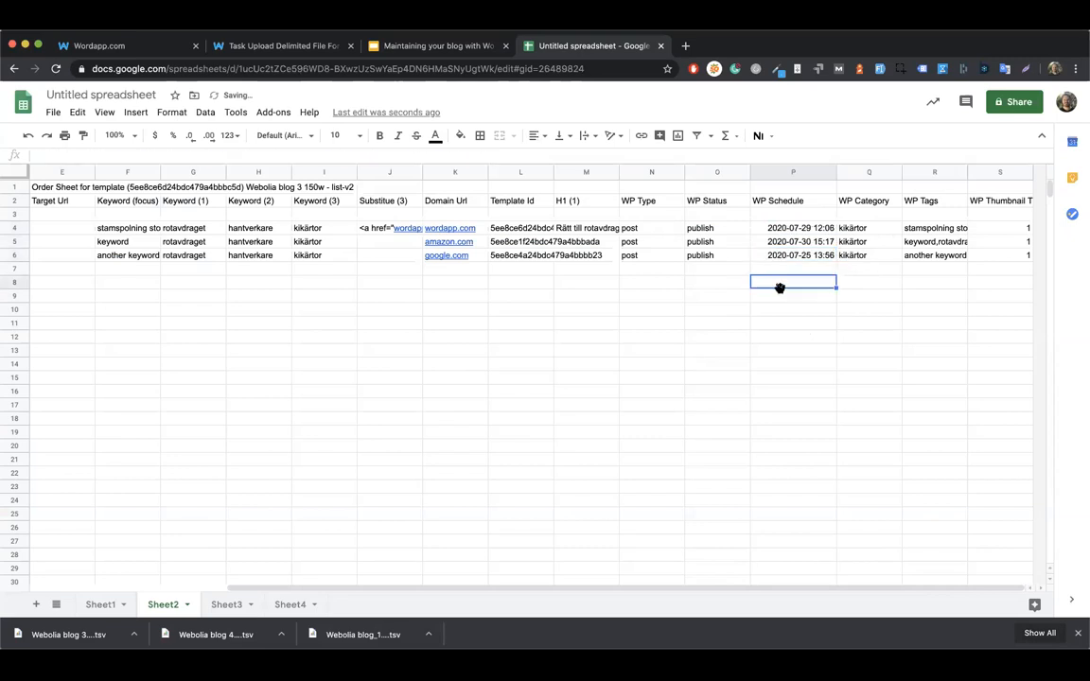
Enter d in each of the cells P8 to P12 to make the random schedule dates recalculate.
type("d")
key("Return")
type("d")
key("Return")
type("d")
key("Return")
type("d")
key("Return")
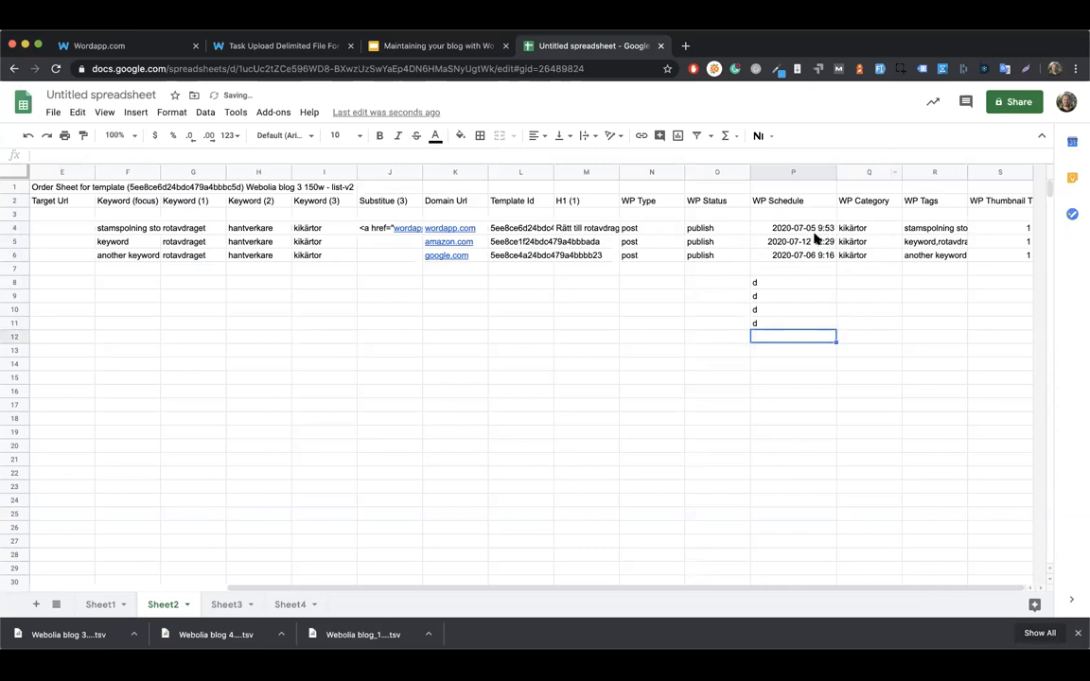
type("d")
key("Return")
Clear the test entries below the order rows in P8:P13.
left_click_drag(767, 284, 764, 358)
key("Delete")
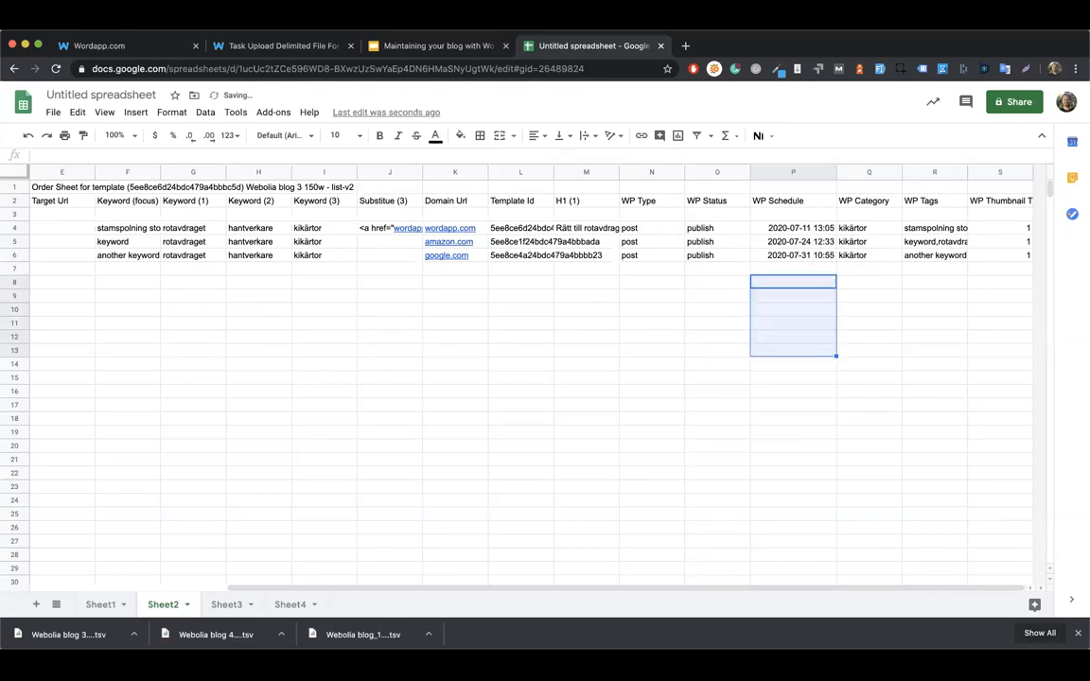
left_click(791, 313)
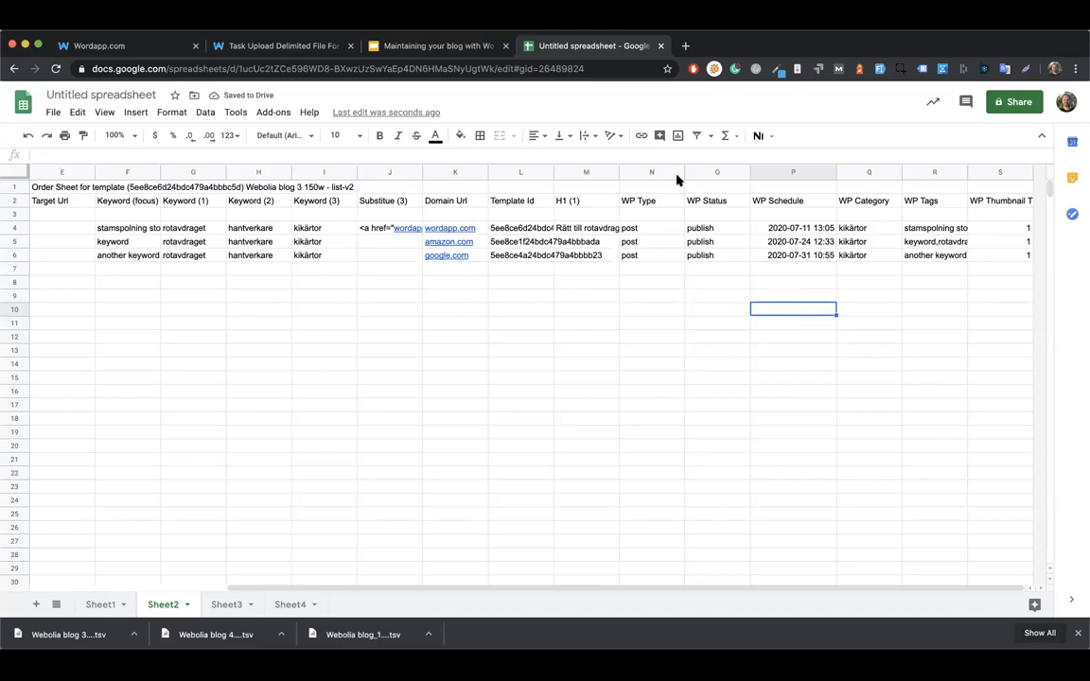
Switch to the Google Slides presentation, highlight the bullet "Google.com > find other hacks", and return to the spreadsheet.
left_click(448, 47)
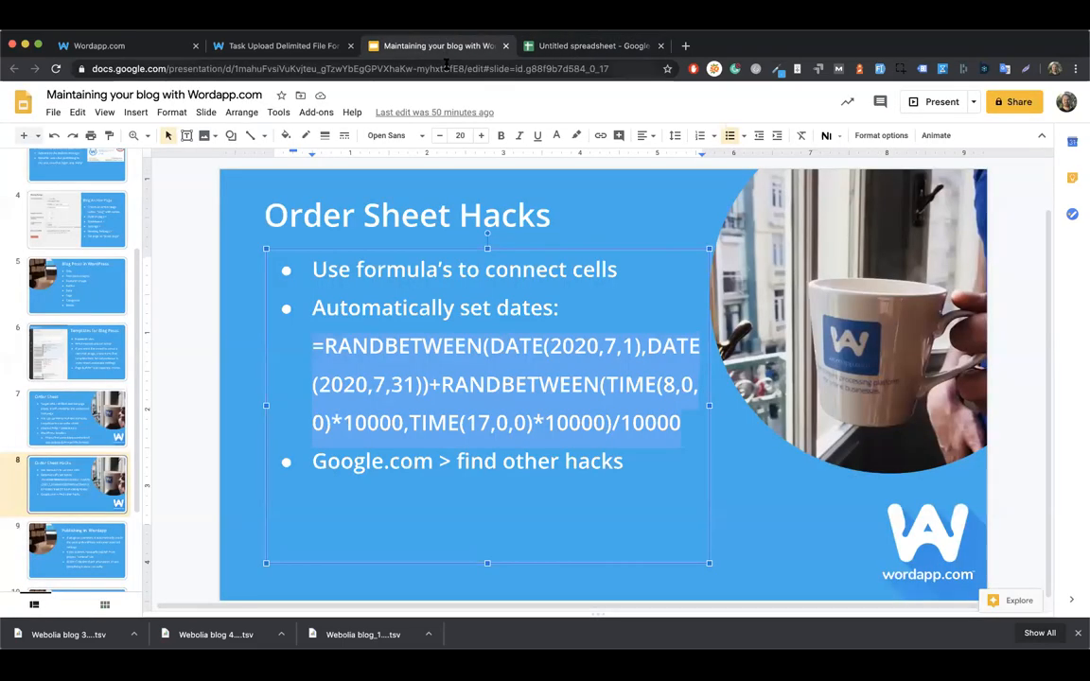
left_click_drag(638, 464, 299, 462)
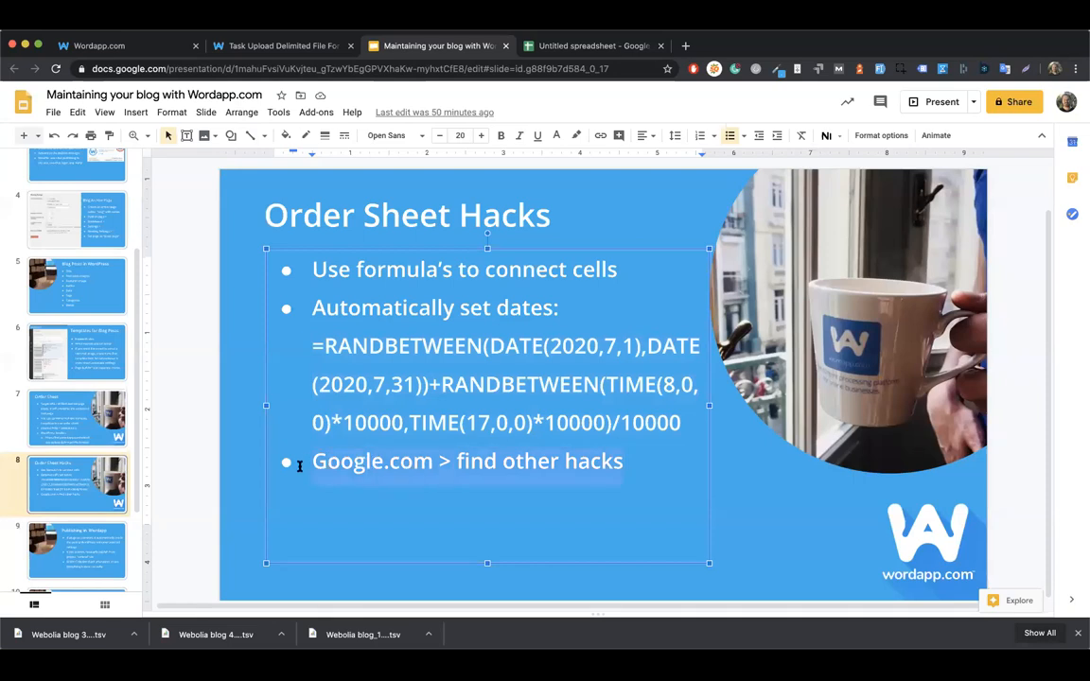
left_click(566, 46)
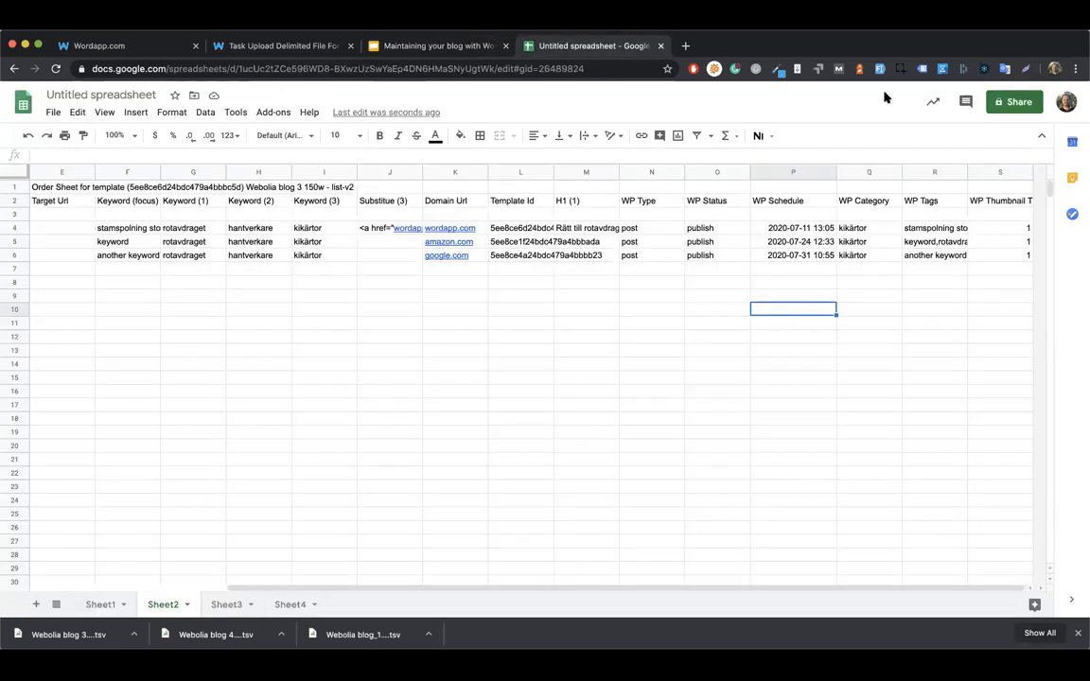
Left-align the WP Schedule dates in cells P4 to P6.
left_click_drag(795, 228, 793, 254)
left_click(538, 139)
left_click(534, 158)
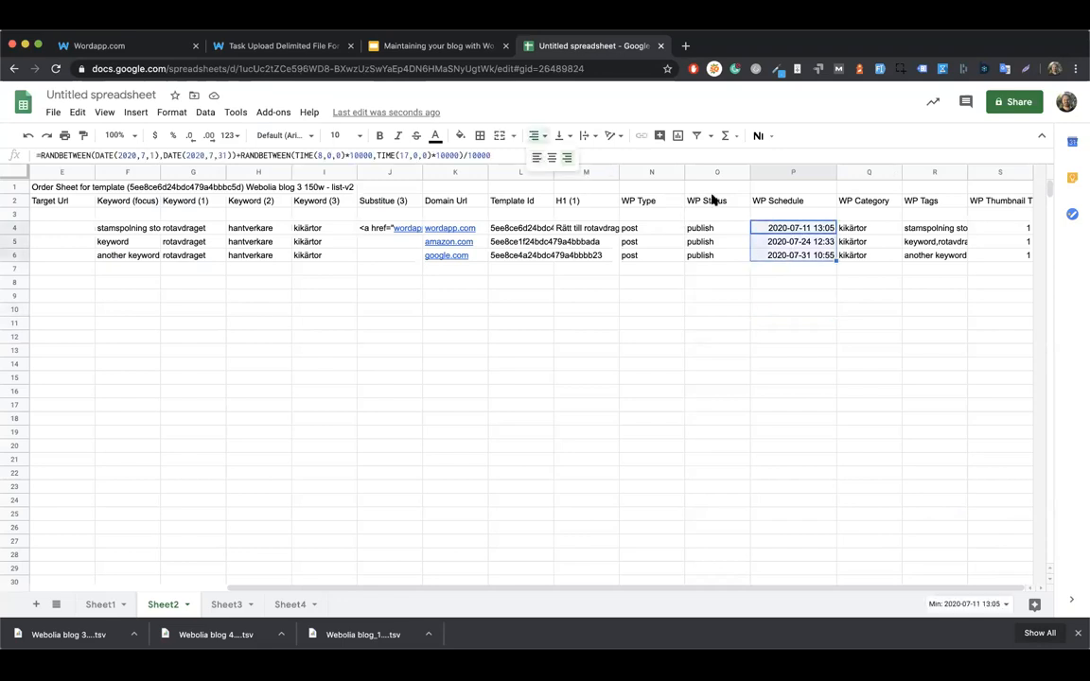
Try a semicolon instead of the comma before TIME(17,0,0) in P4's random date formula, and restore the comma.
left_click(778, 230)
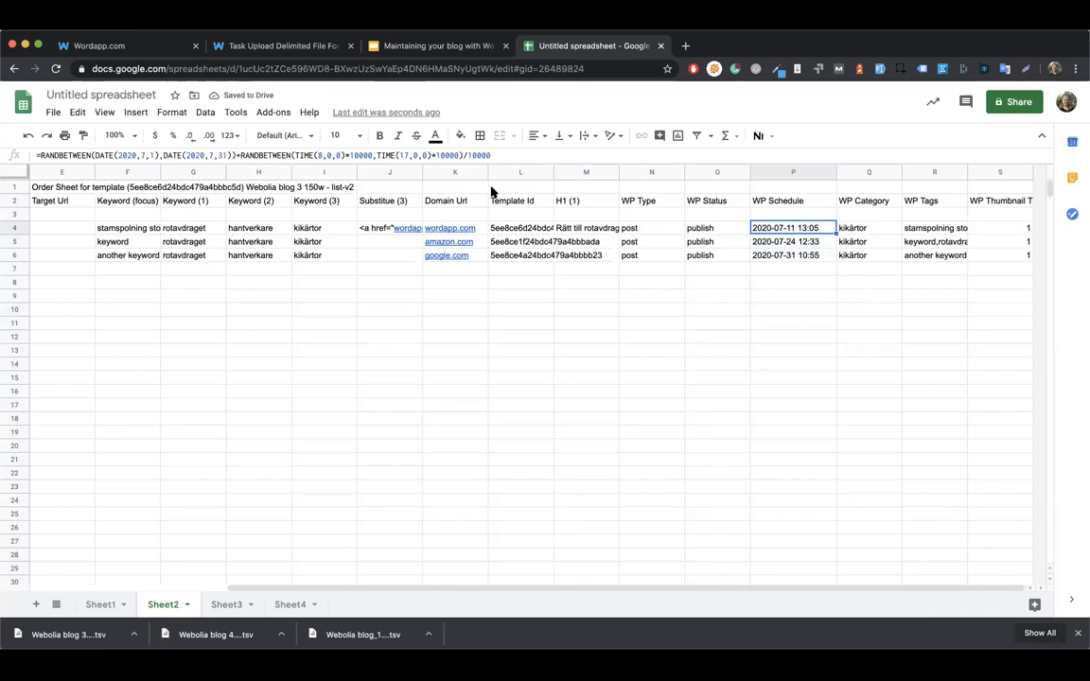
left_click(373, 156)
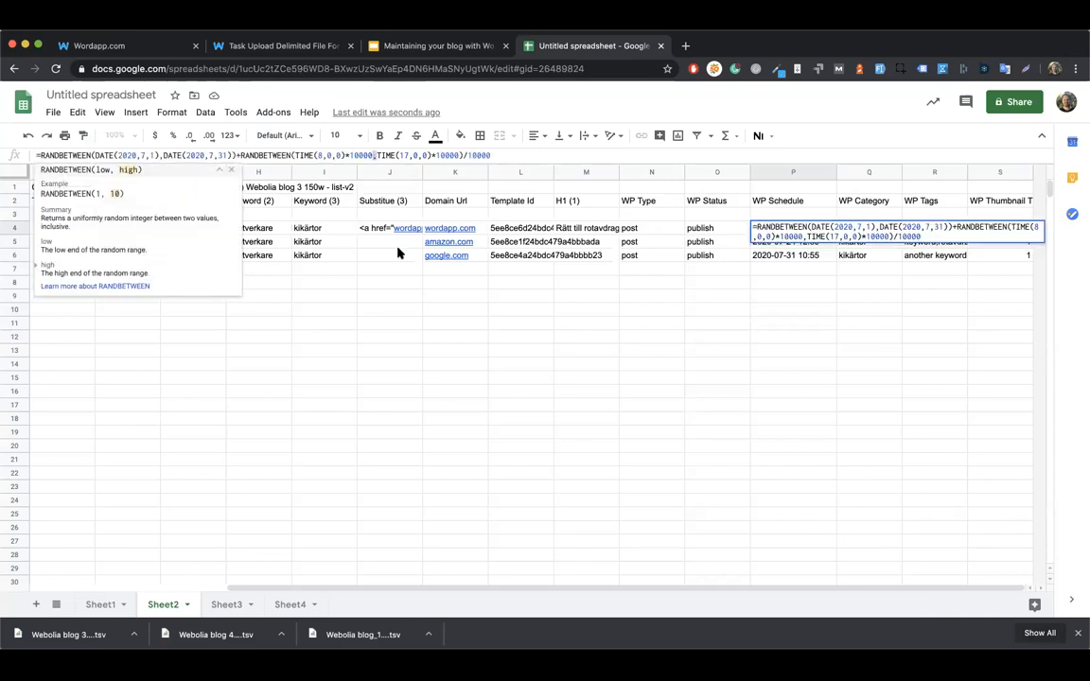
type(";")
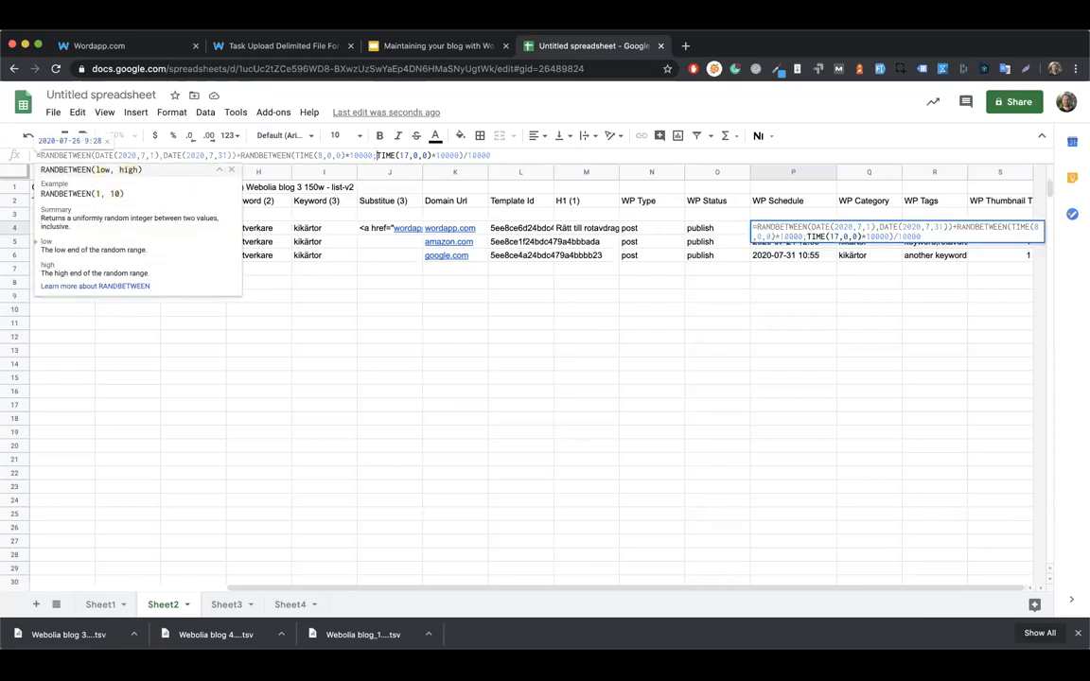
key("BackSpace")
type(",")
key("BackSpace")
type(";")
key("BackSpace")
type(",")
key("Return")
Start a COUNTIF formula in L13 to view its syntax help, and discard the entry.
left_click(552, 350)
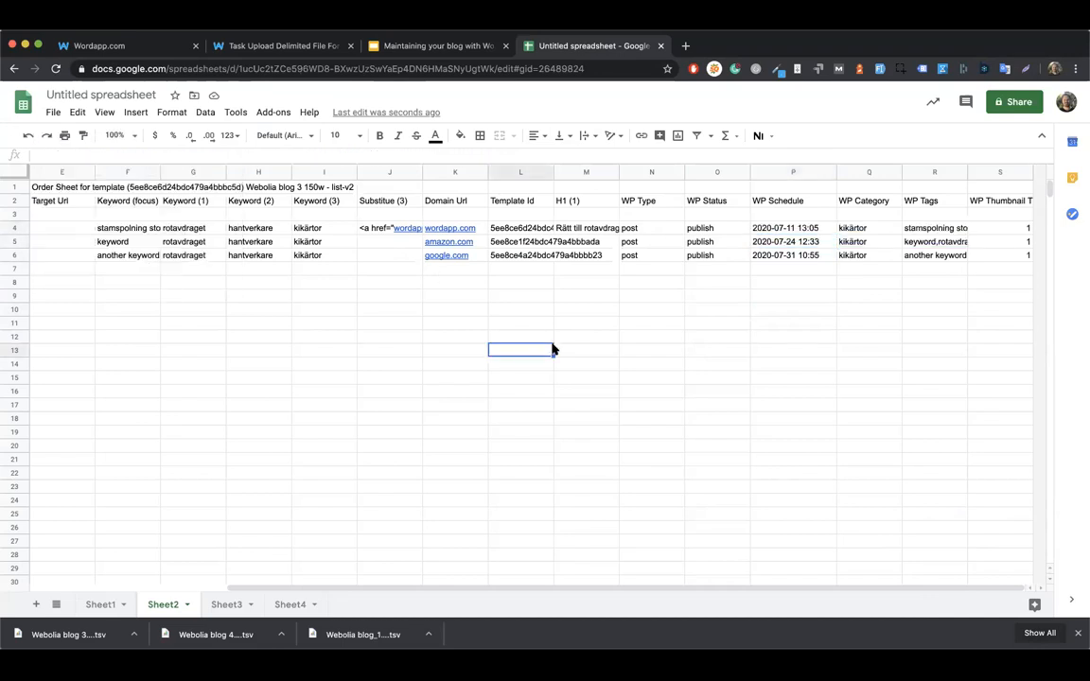
type("=countif")
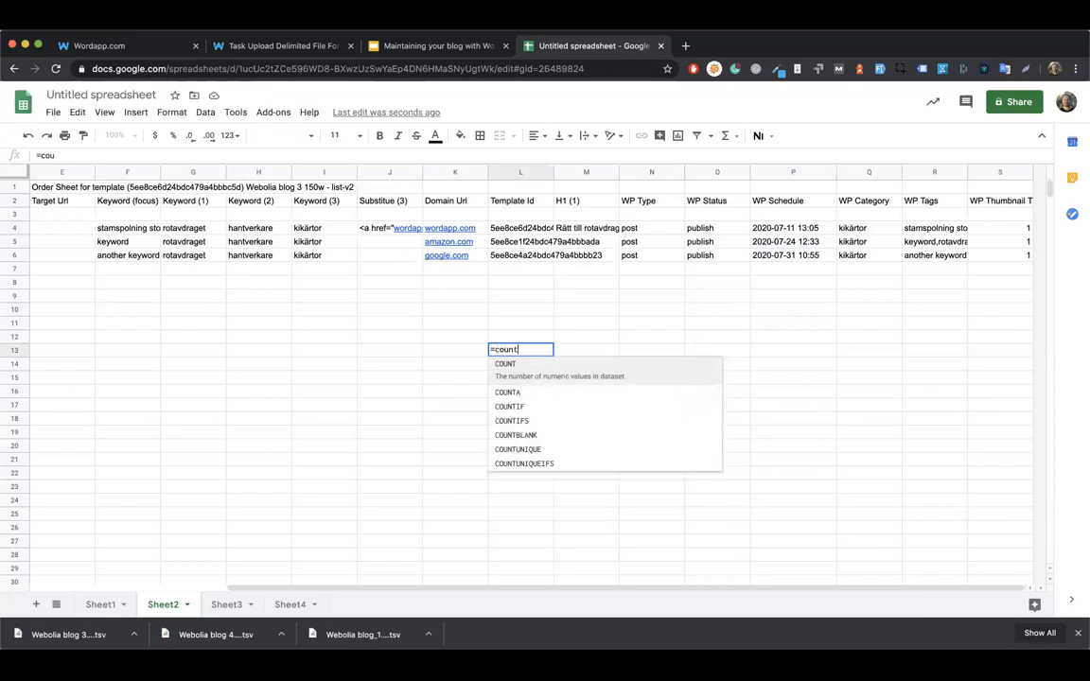
left_click(541, 371)
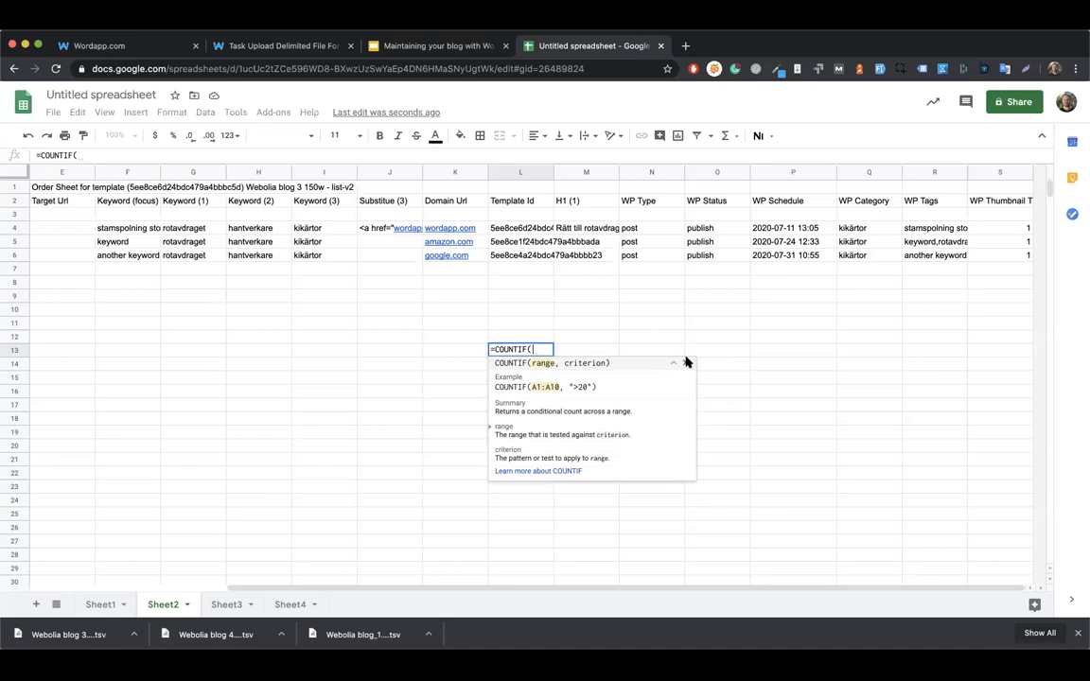
left_click(686, 362)
left_click(485, 349)
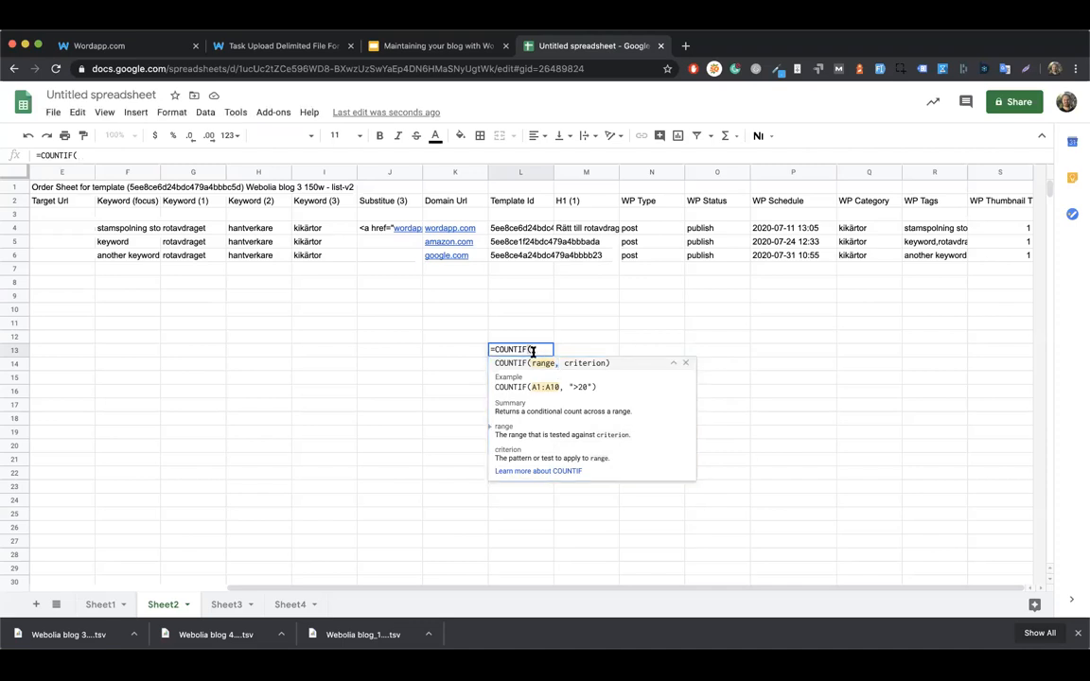
key("Escape")
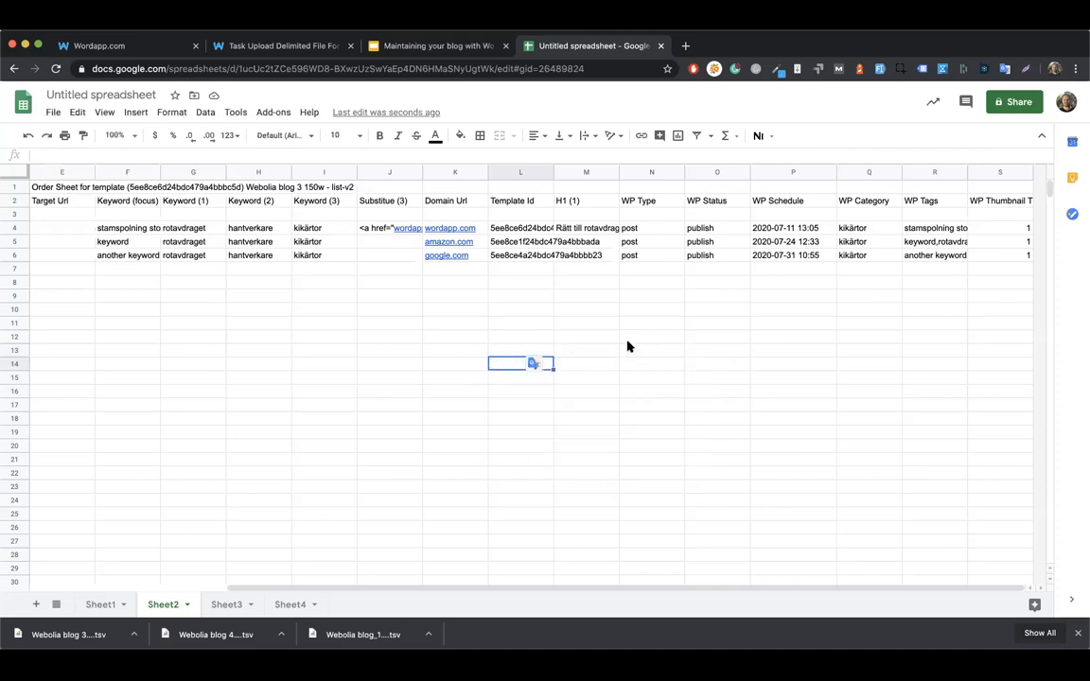
Review the order sheet's columns and highlight the three Template Id values in L4:L6.
left_click(668, 338)
scroll(672, 345, "left", 4)
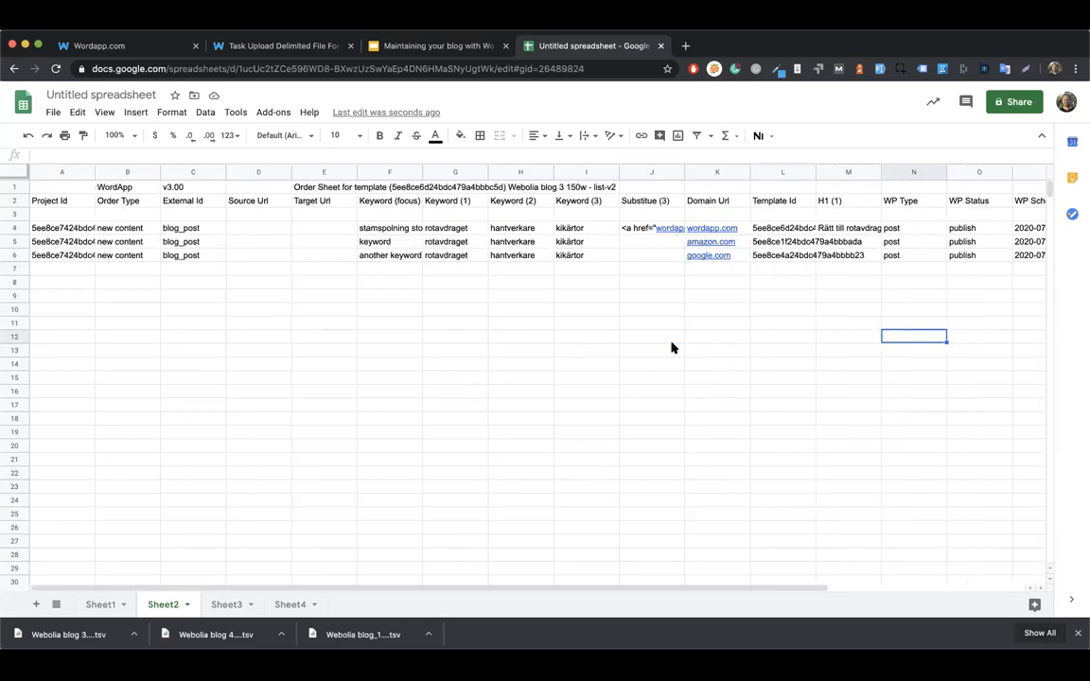
scroll(672, 345, "right", 4)
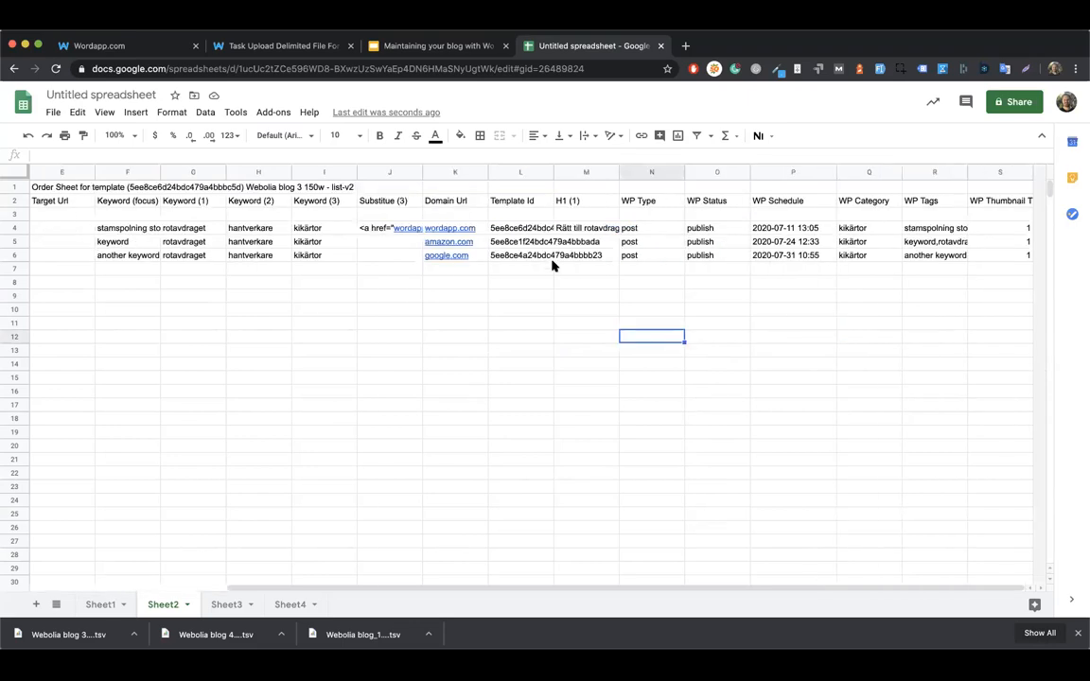
left_click_drag(520, 228, 532, 255)
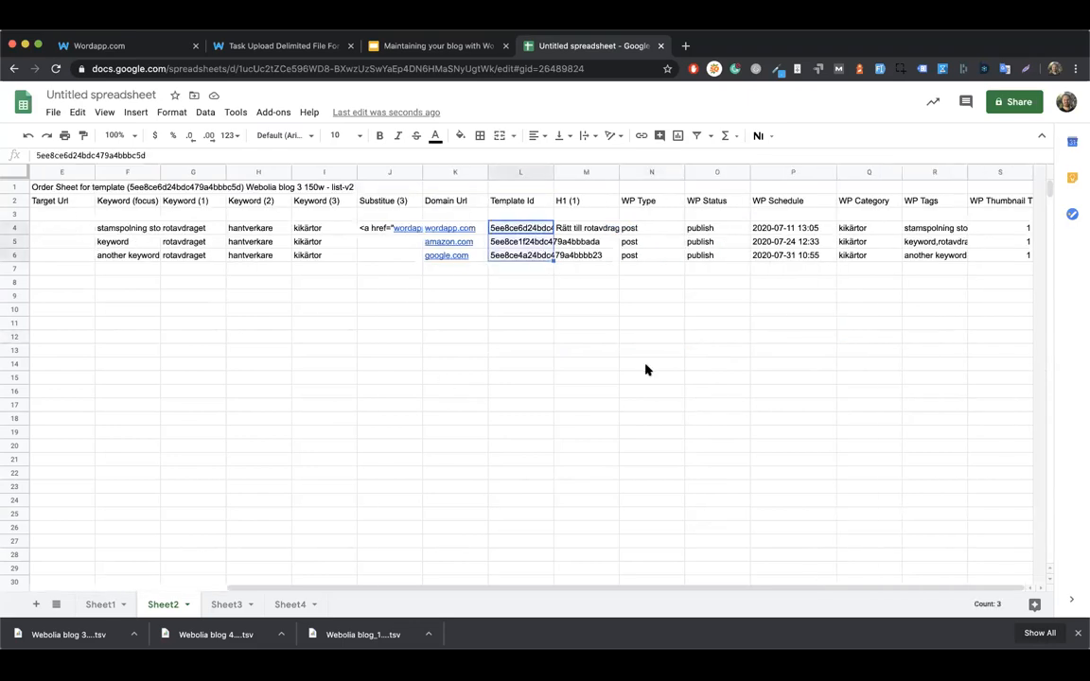
scroll(646, 370, "left", 4)
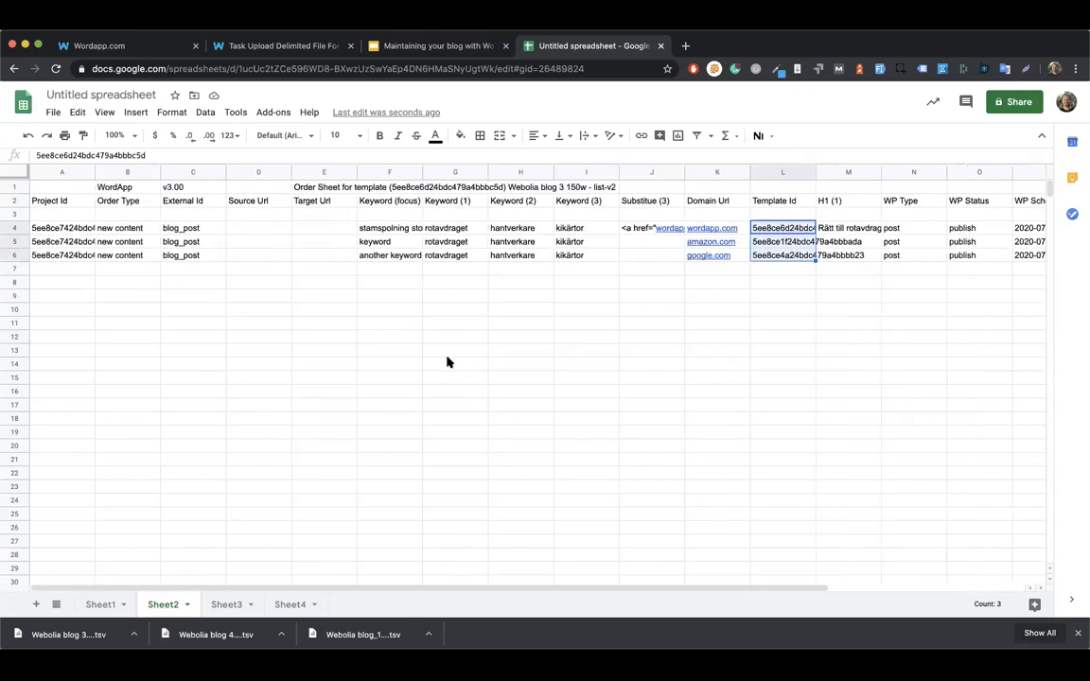
Switch to the Google Slides presentation, present it from the "Order Sheet Hacks" slide, and advance to "Publishing in Wordapp".
left_click(436, 45)
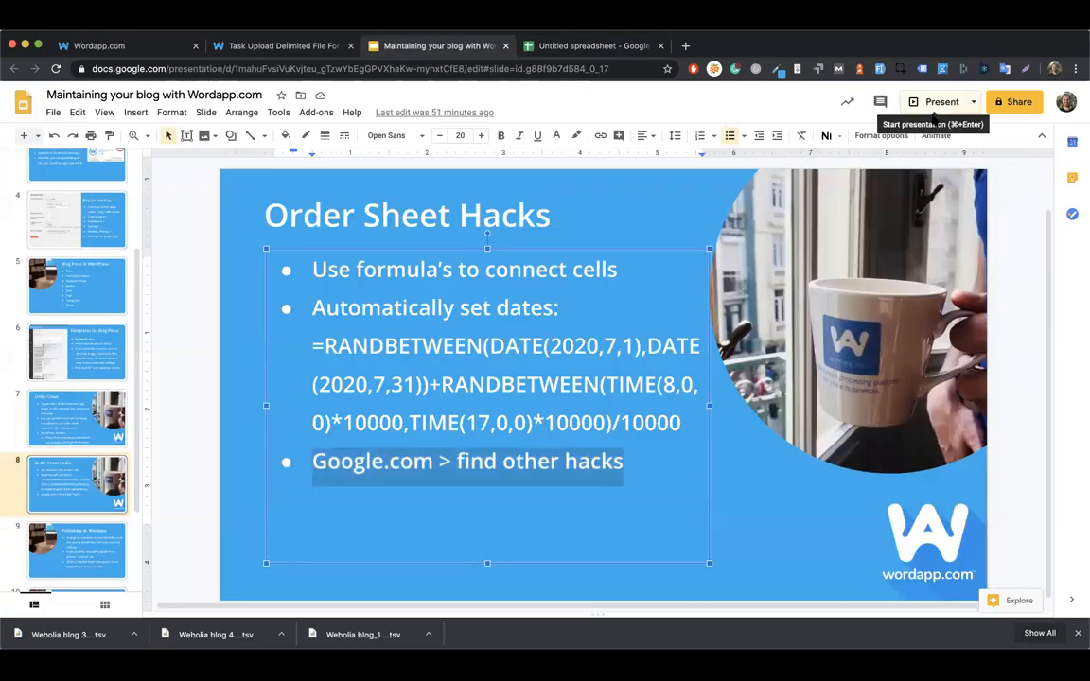
left_click(933, 102)
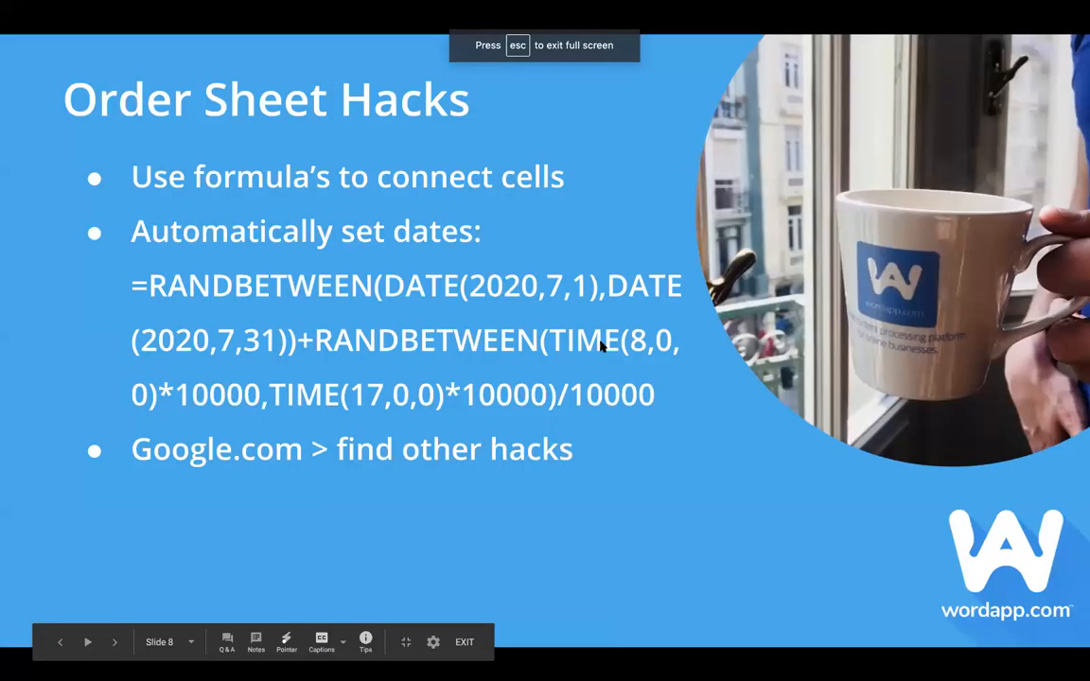
left_click(591, 351)
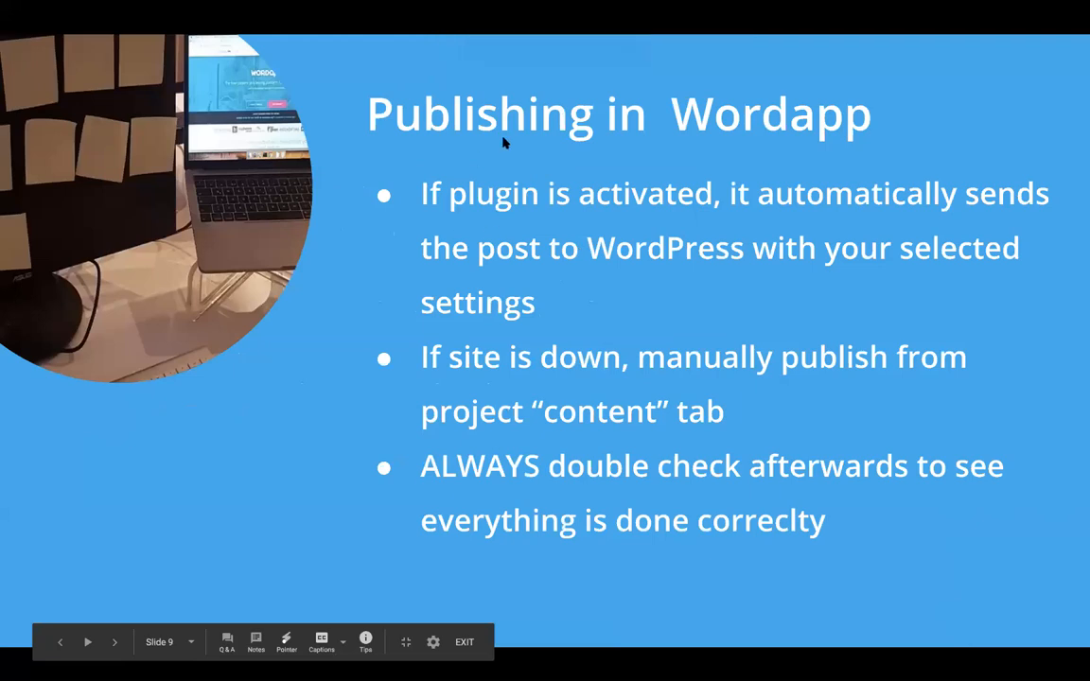